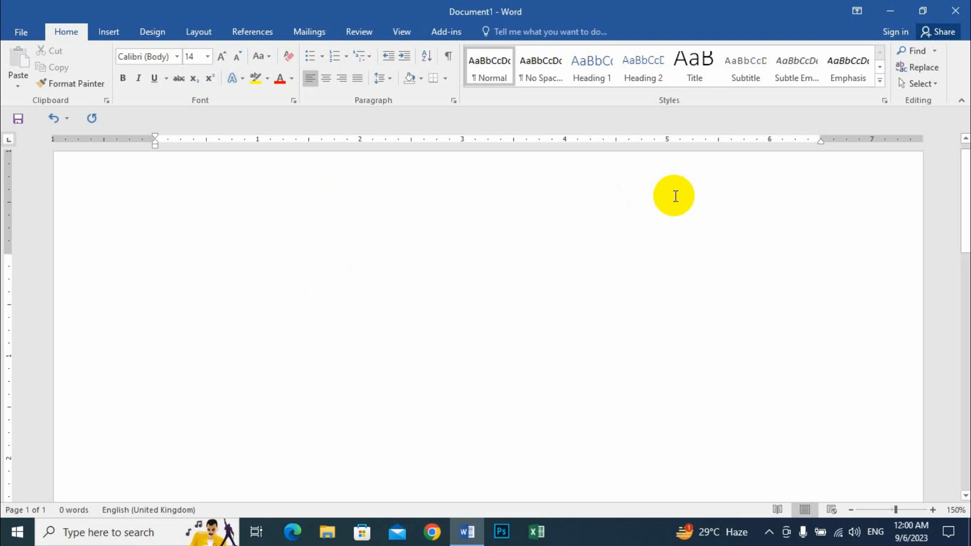
- Write "Name", advance through several default tab stops on the same line, and delete the line
text(Name)
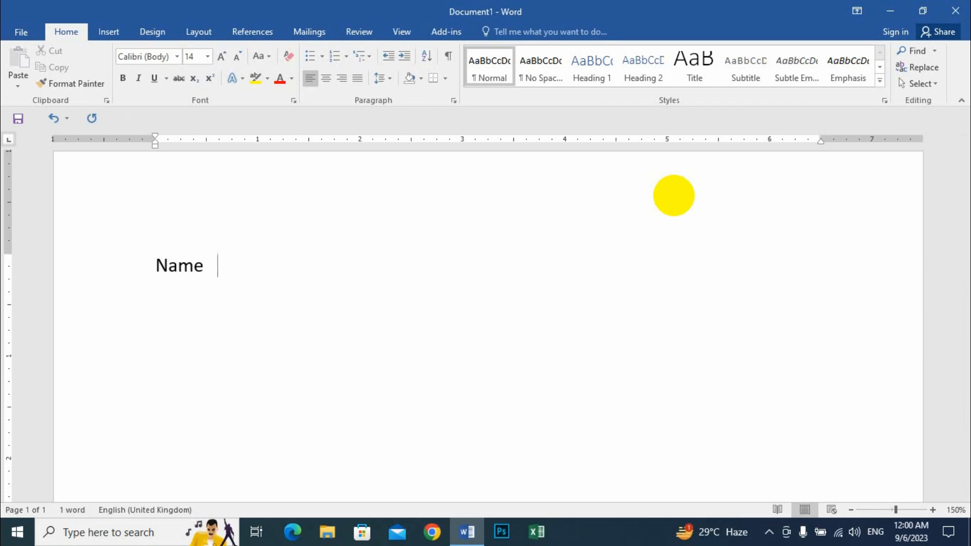
key(BackSpace)
key(BackSpace)
key(BackSpace)
key(Tab)
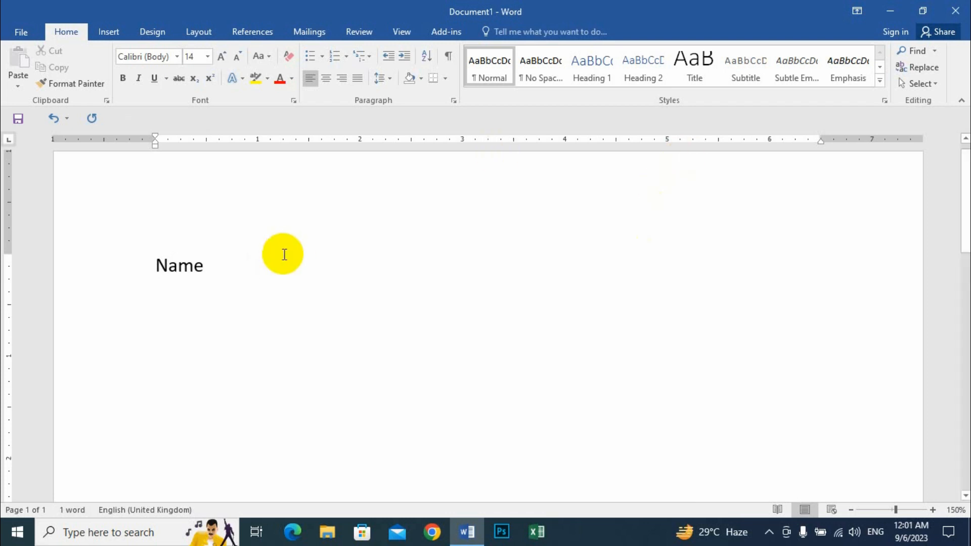
key(Tab)
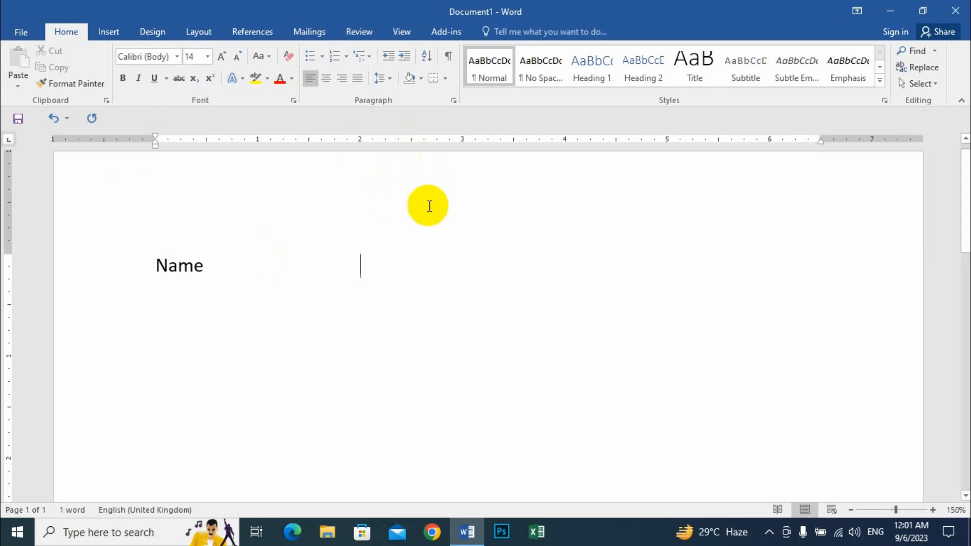
key(Tab)
key(Tab)
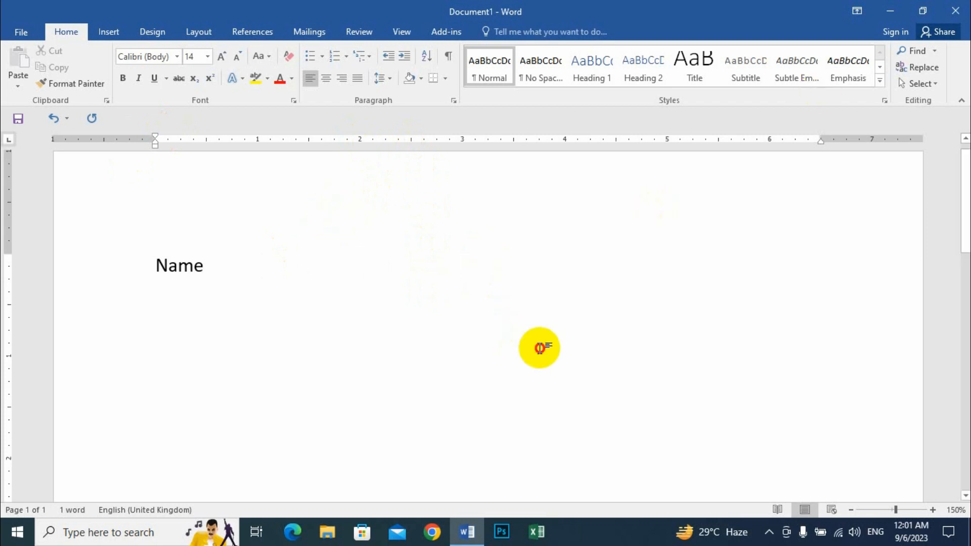
drag(538, 347, 4, 223)
key(Delete)
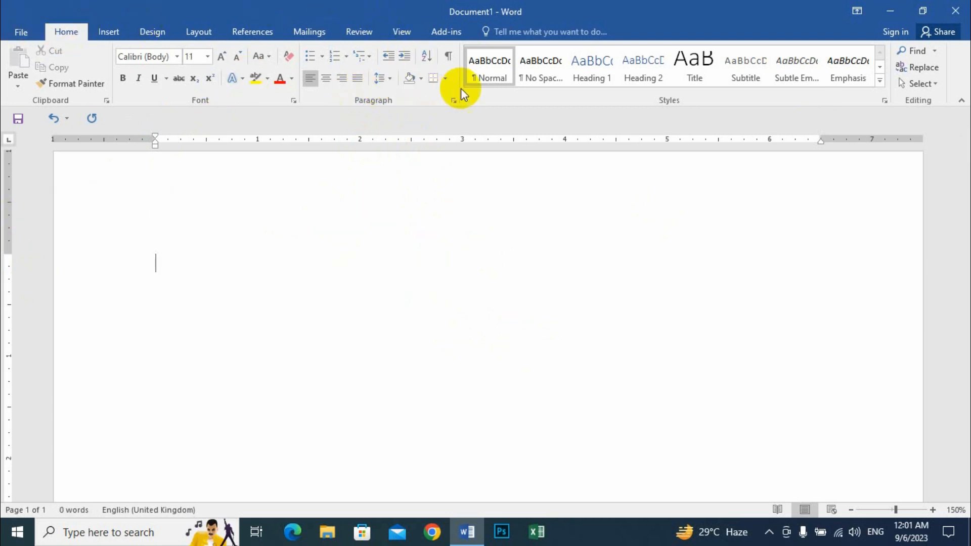
- Set the document's default tab stop spacing to 1 inch
click(453, 101)
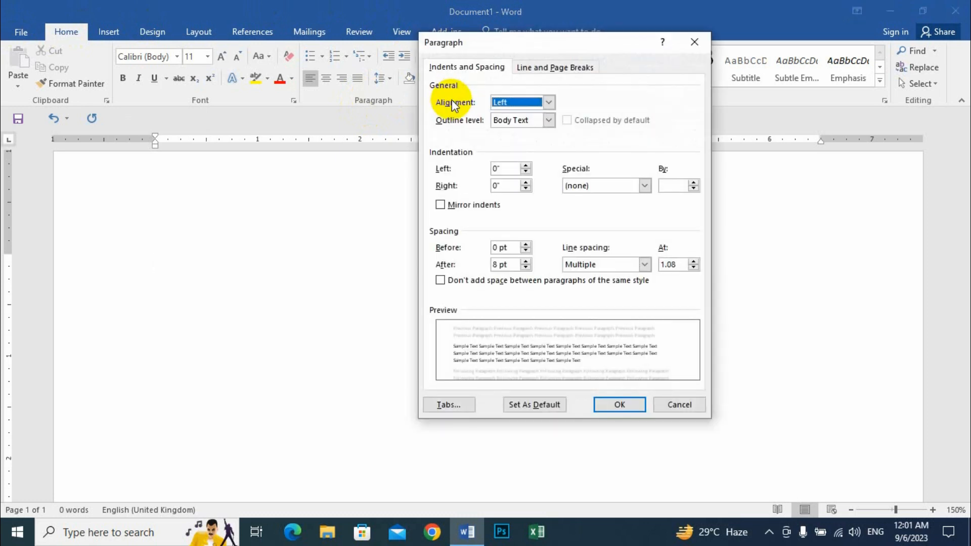
drag(449, 39, 421, 48)
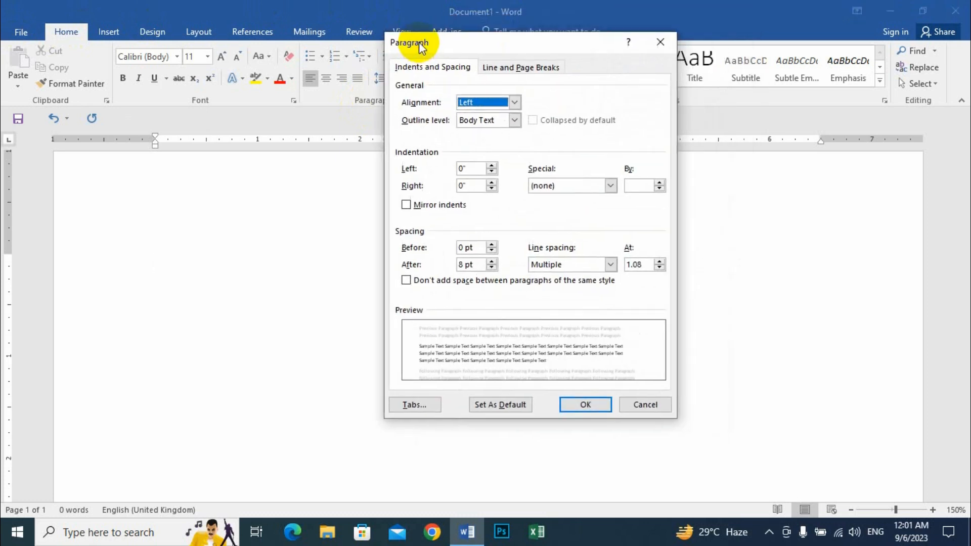
click(417, 407)
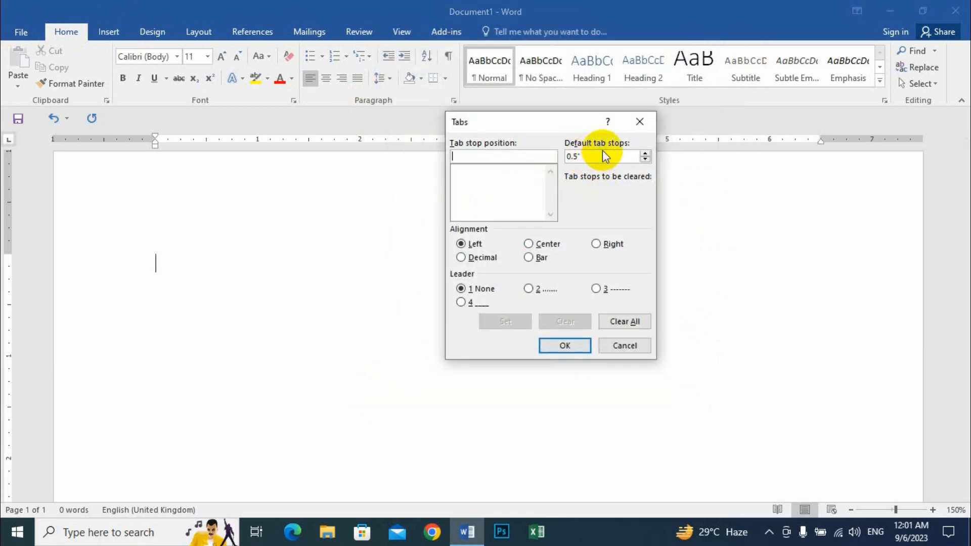
drag(578, 156, 566, 155)
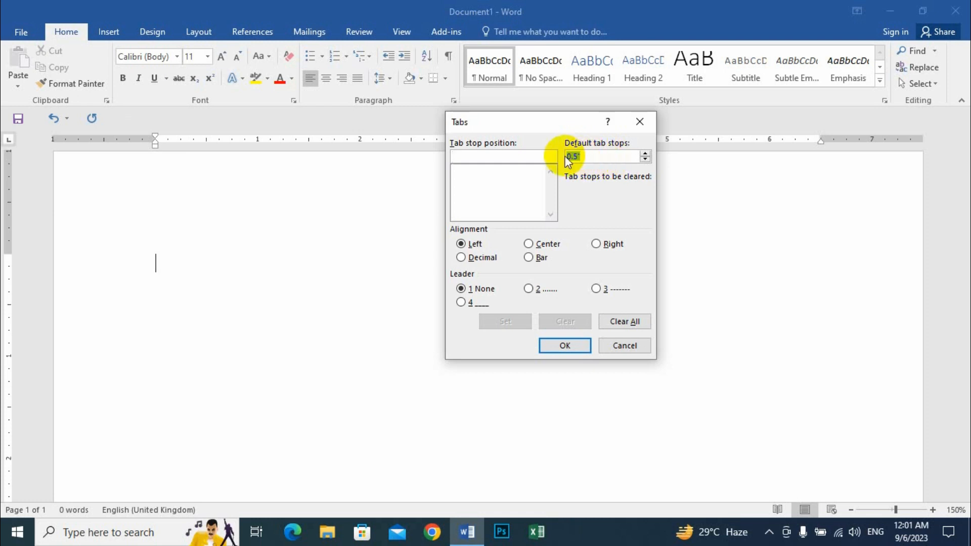
text(1)
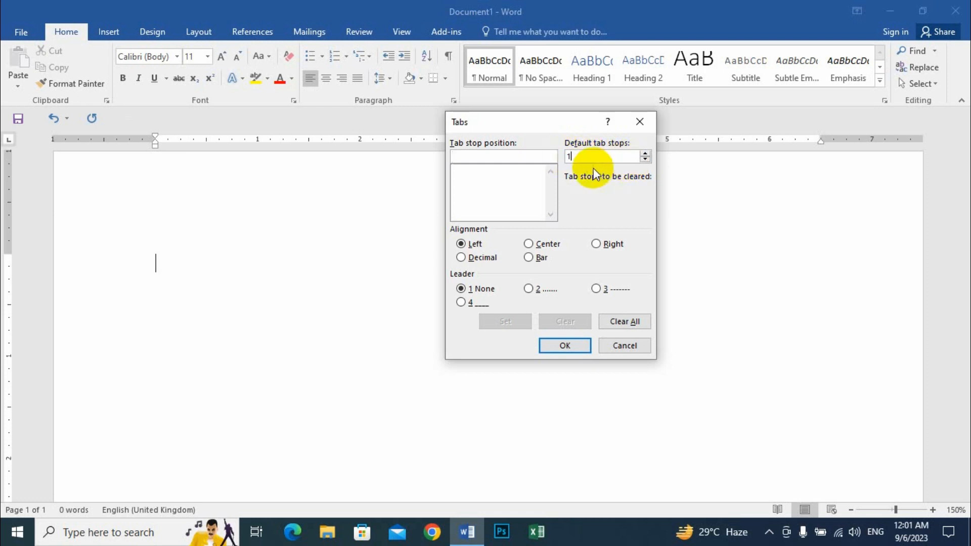
click(565, 345)
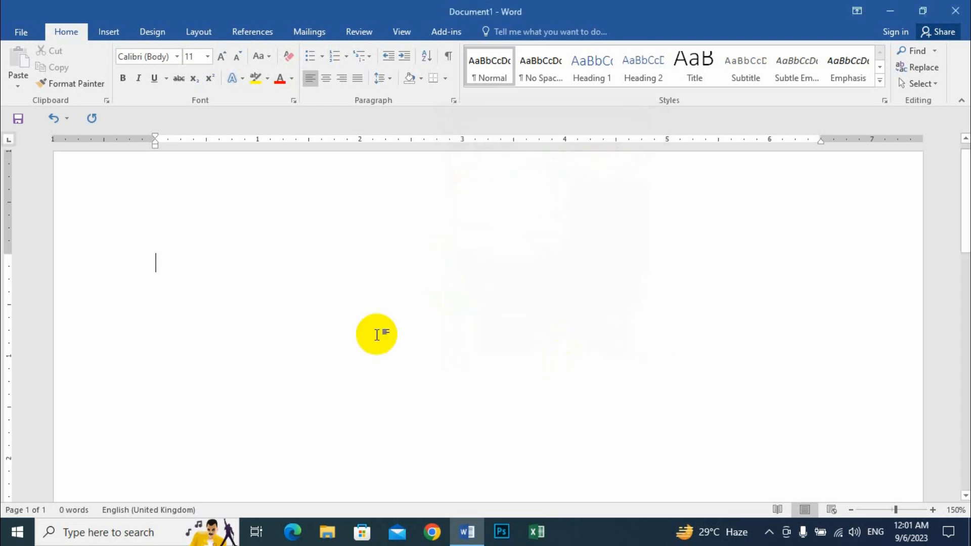
- Write "Name" and "Father's Name" on the first line, separated by one tab
text(Name)
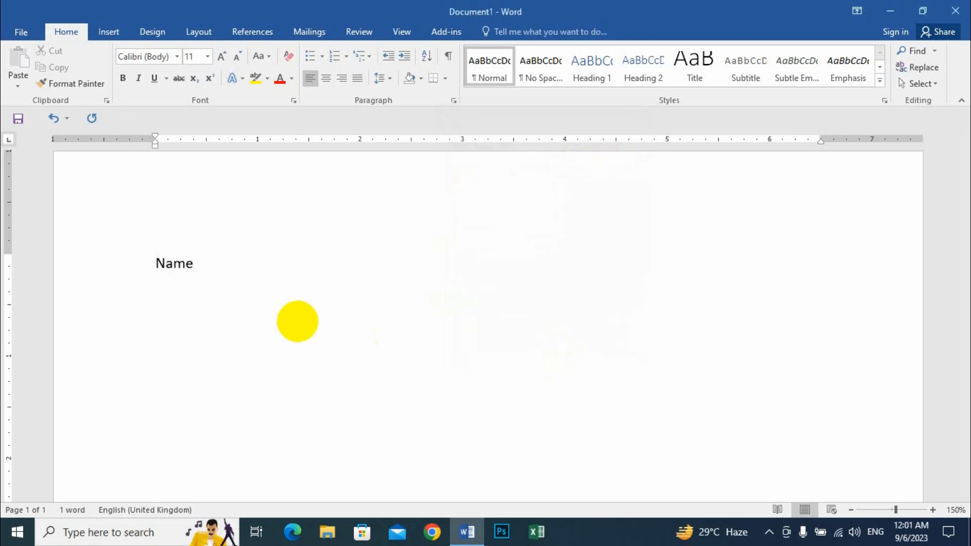
key(Tab)
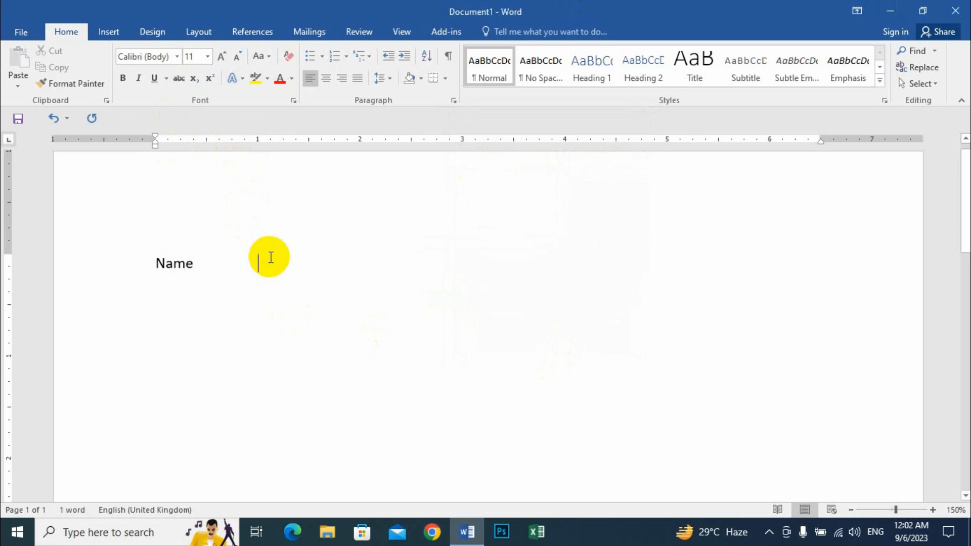
text(F)
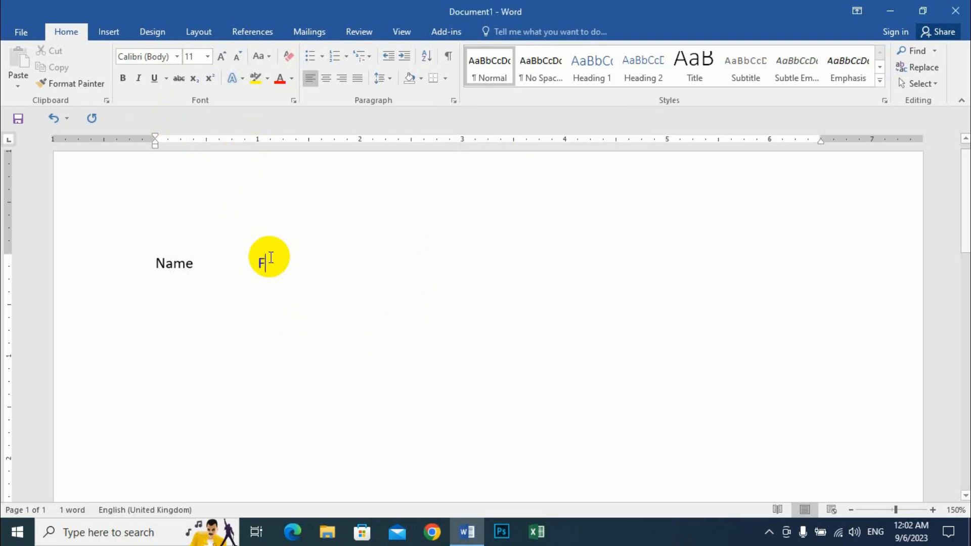
text(ather)
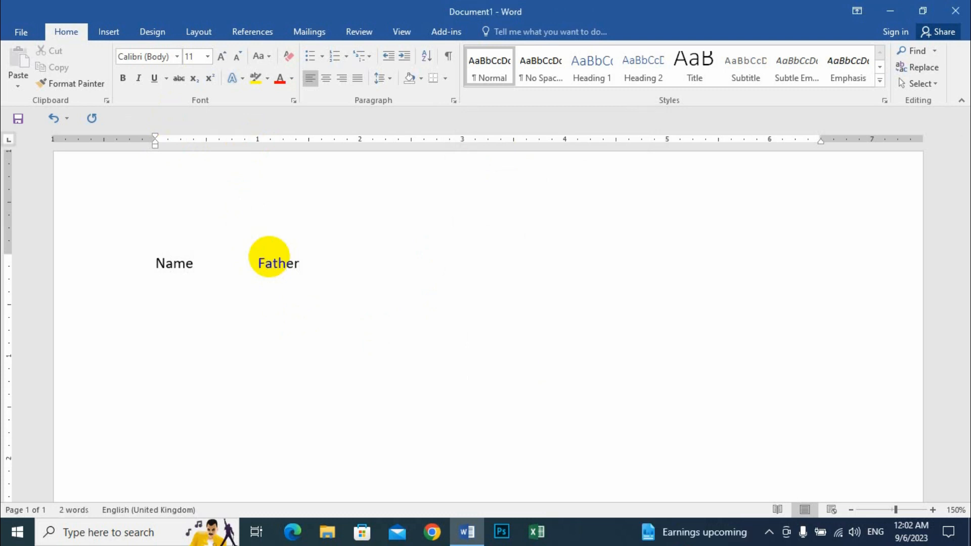
text('s Name)
- Insert further tabs after "Father's Name" to try the tab spacing, and delete the whole line
key(Tab)
key(Tab)
key(Tab)
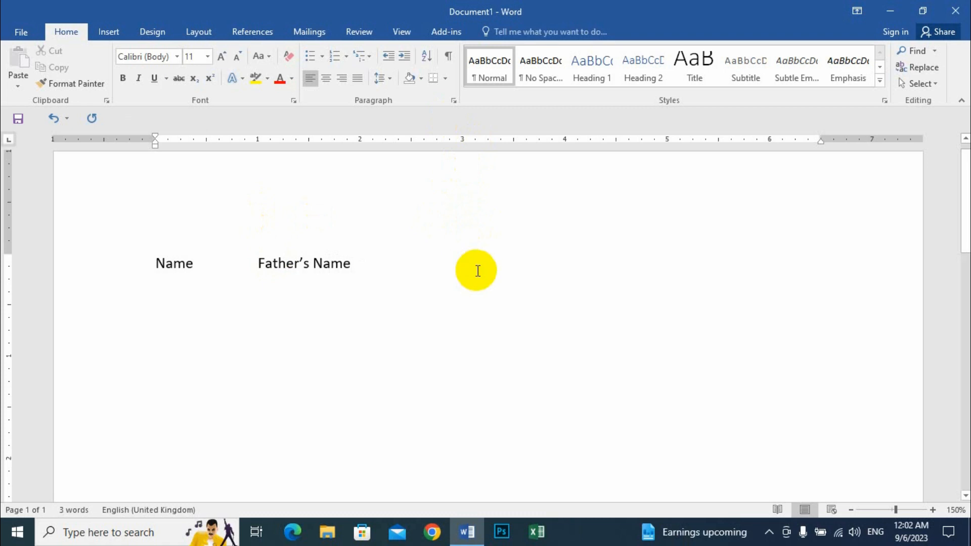
key(Tab)
key(Tab)
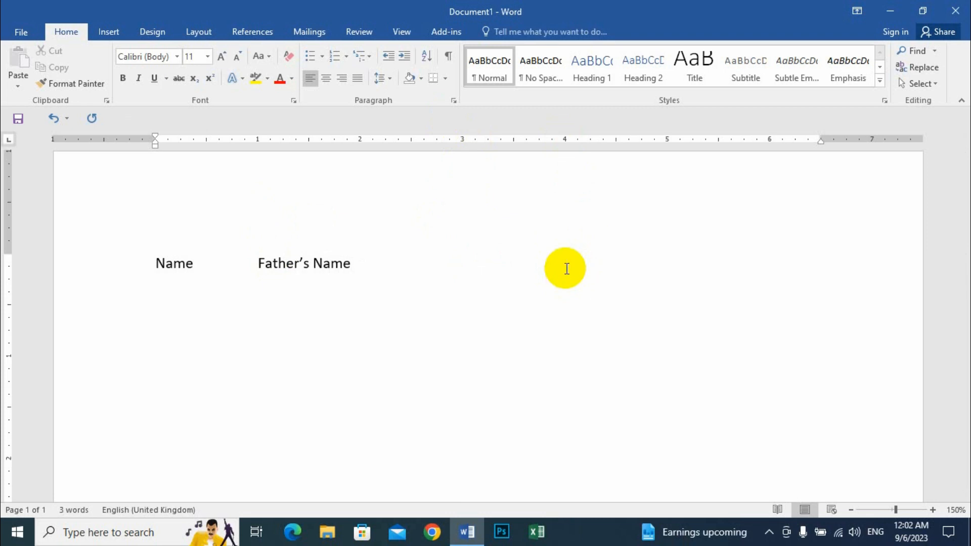
drag(566, 268, 16, 249)
key(Delete)
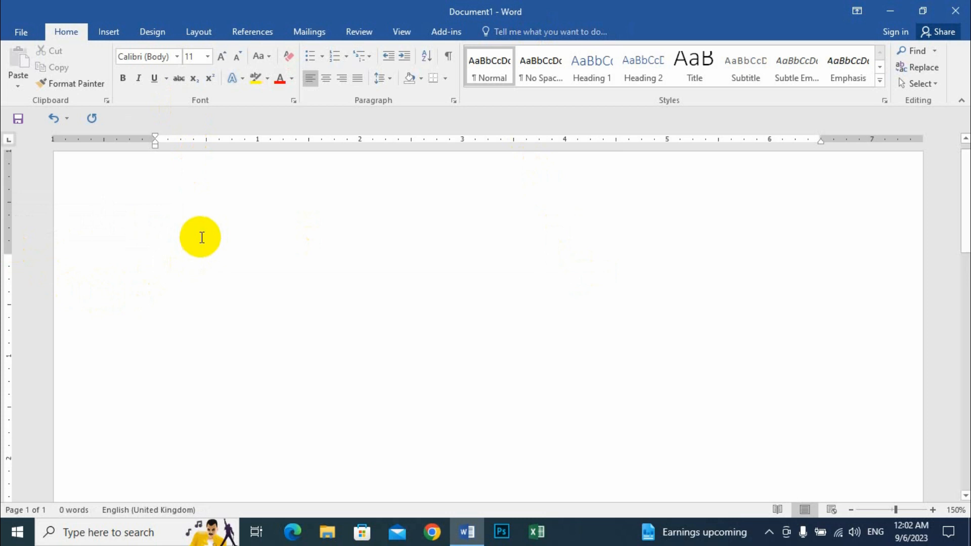
- Set the document's default tab stop spacing back to 0.5 inch
click(454, 101)
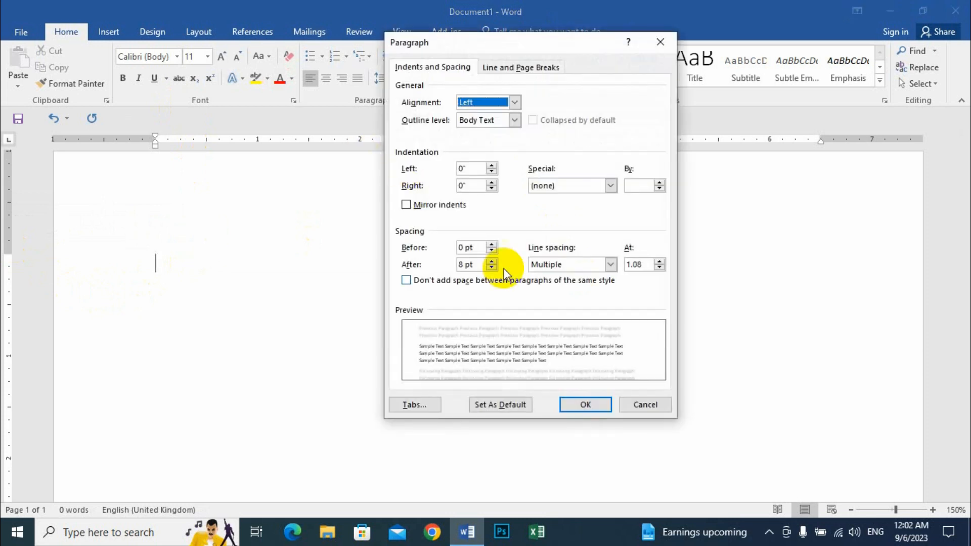
click(431, 405)
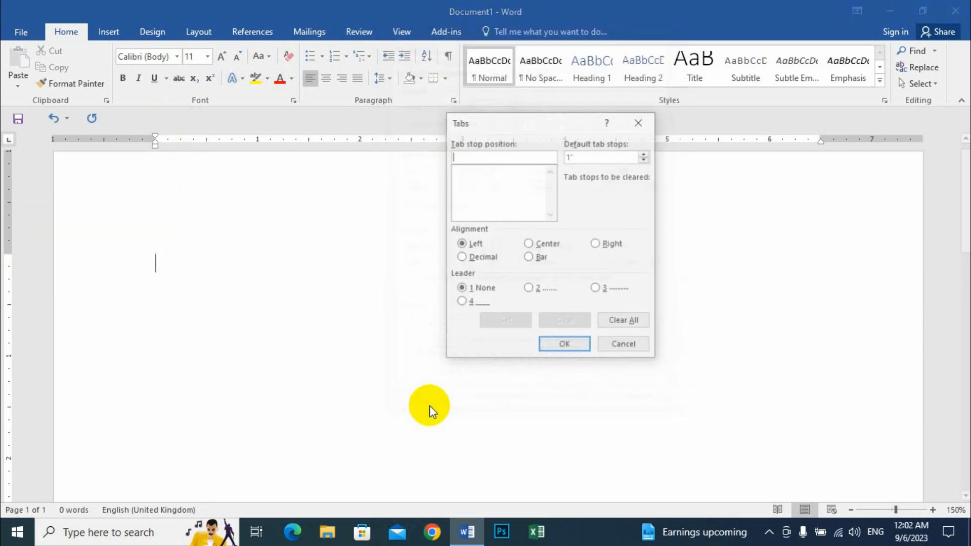
click(579, 157)
click(645, 160)
click(644, 160)
click(645, 159)
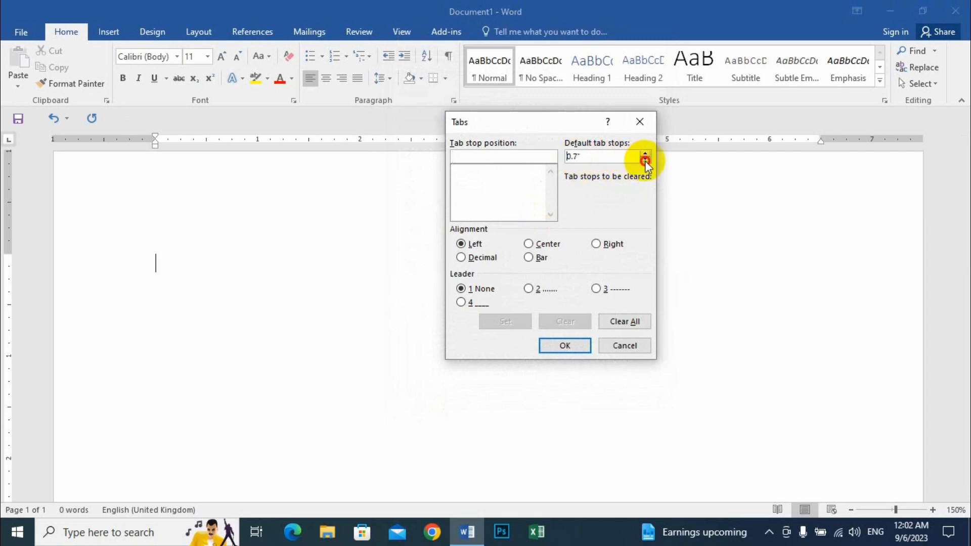
click(645, 160)
click(645, 160)
click(561, 347)
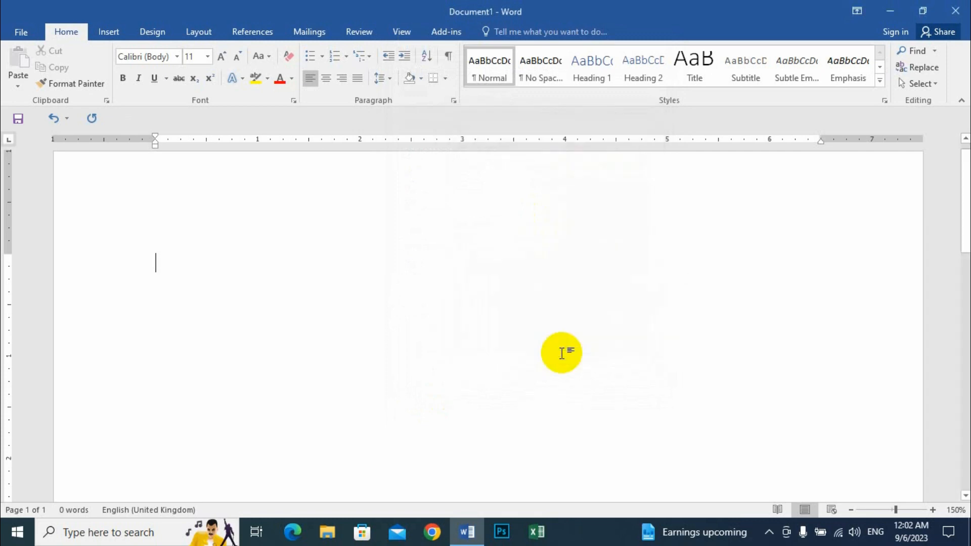
- Place left tab stops on the horizontal ruler at about 1.5 and 3.75 inches
click(8, 141)
click(8, 141)
click(7, 138)
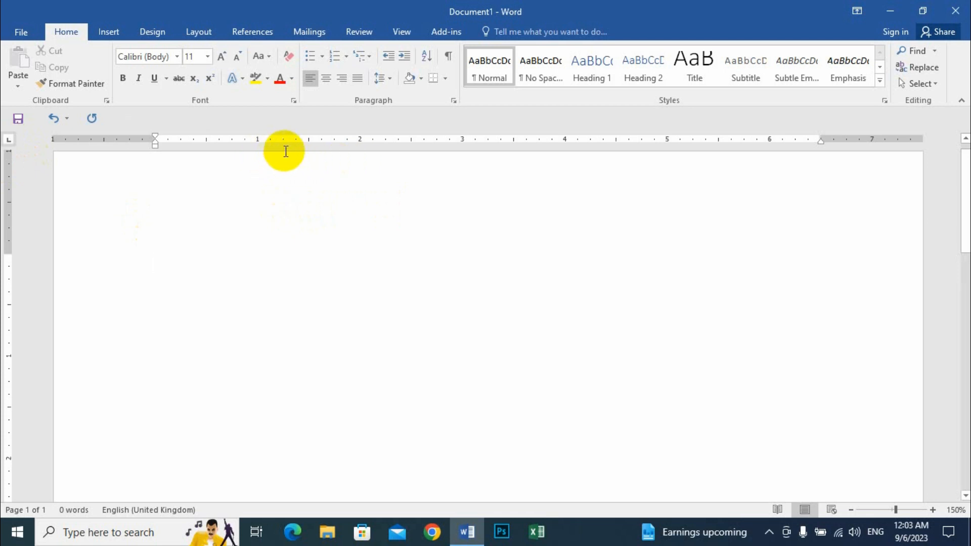
click(308, 143)
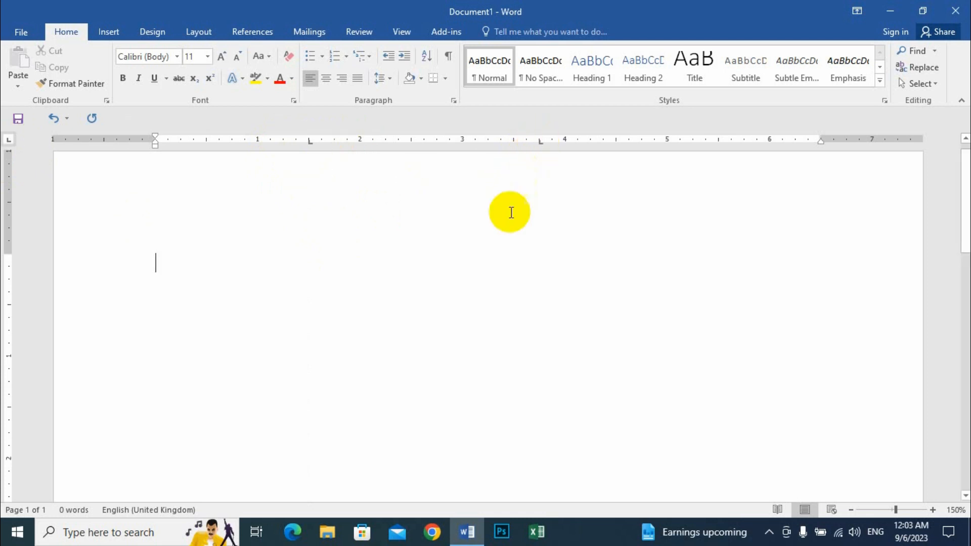
click(540, 141)
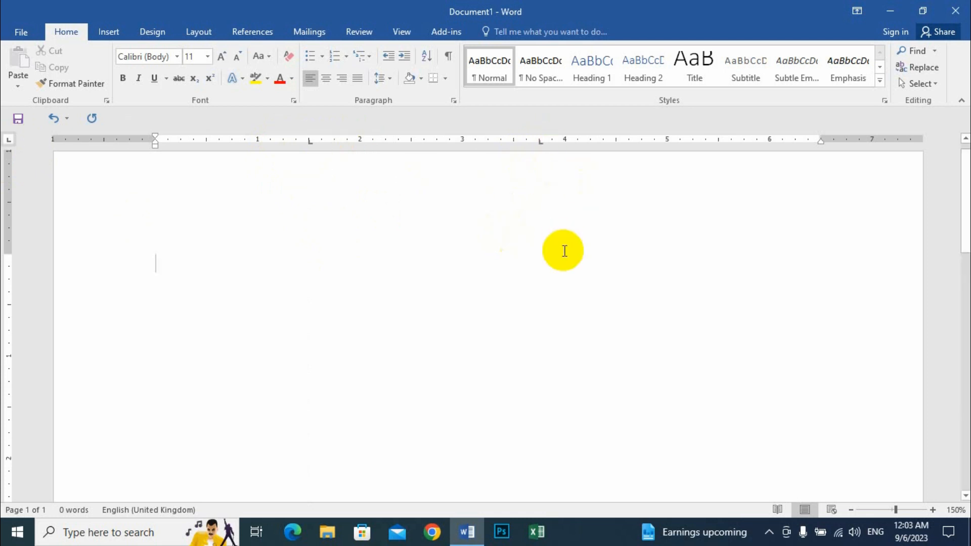
- Write "Name" on the first line and put a colon at the 1.5-inch tab stop
text(Name)
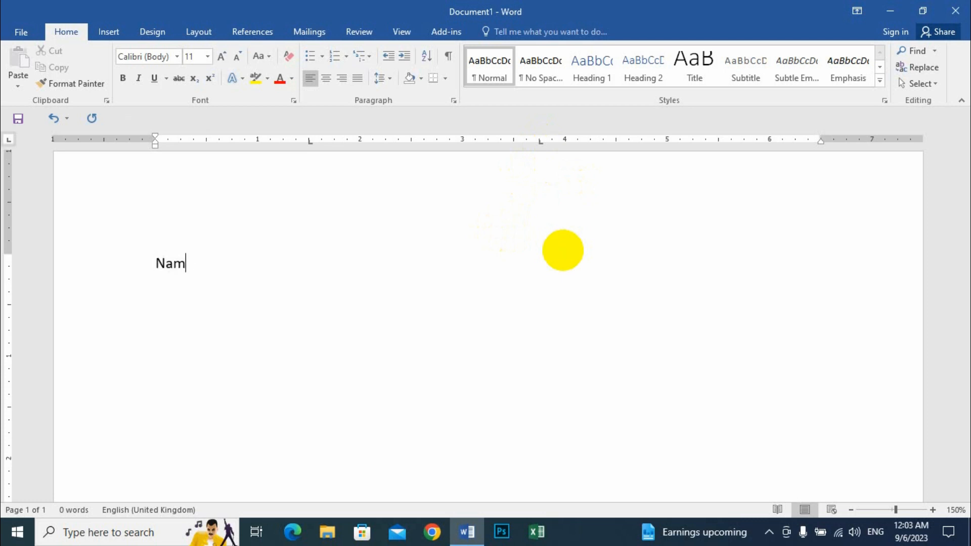
key(Tab)
key(Tab)
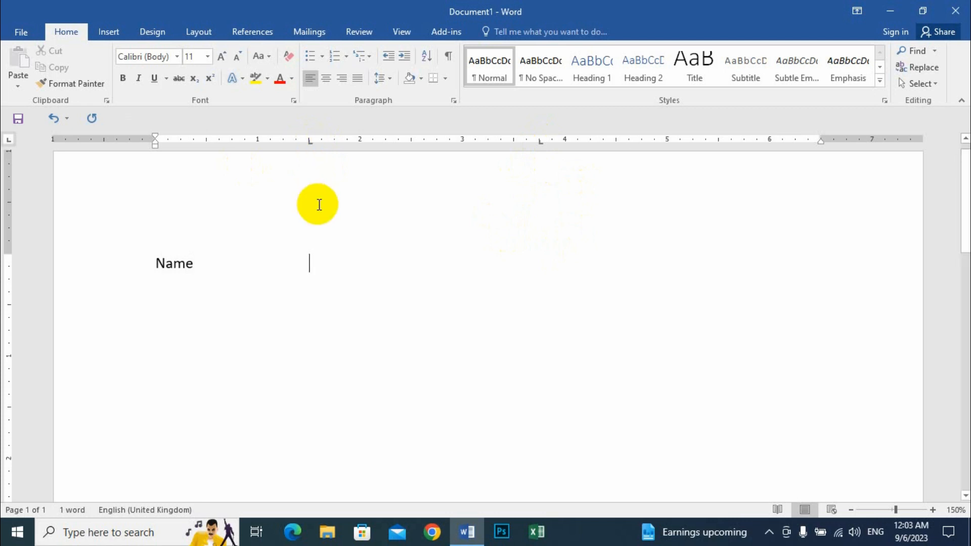
text(:)
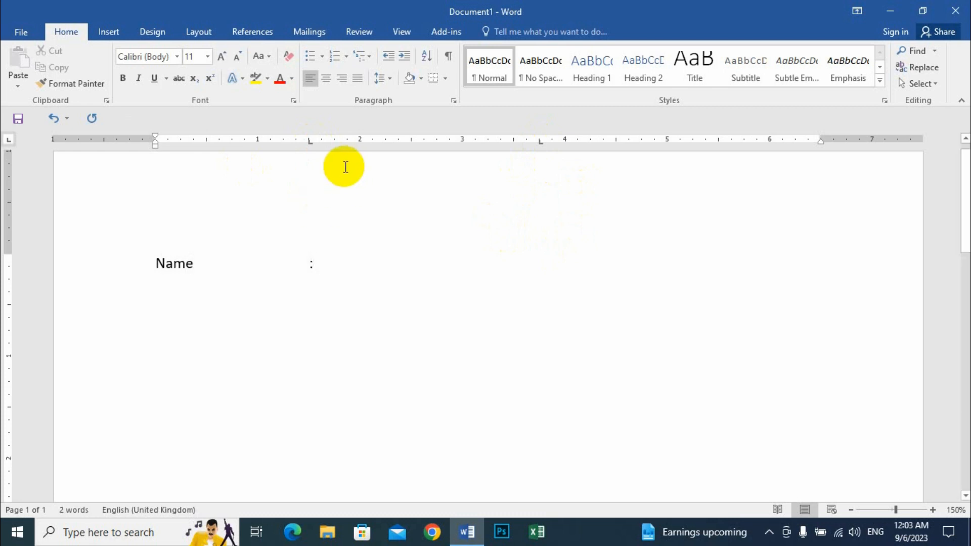
- Add a left tab stop at about 1.75 inches, enter the person's name there after the colon, and start a new line
click(335, 141)
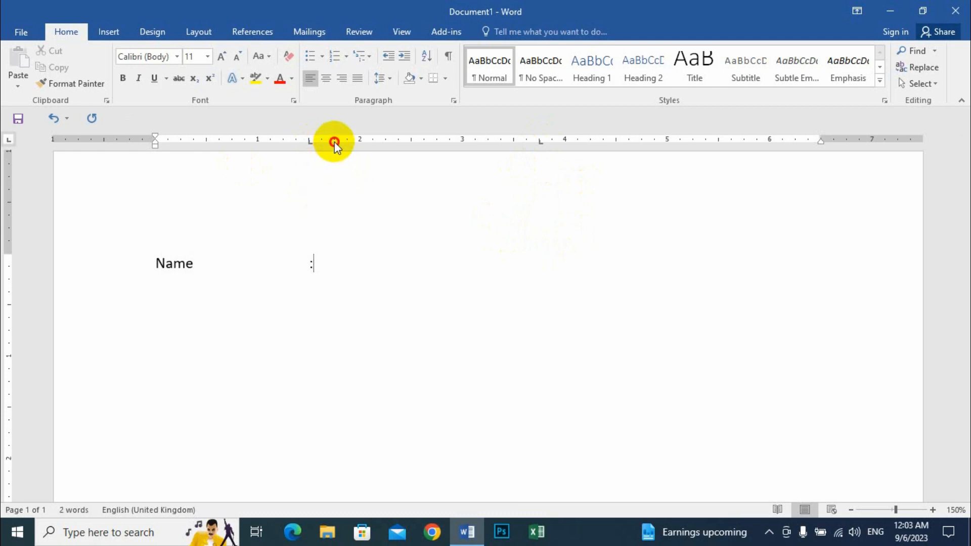
key(Tab)
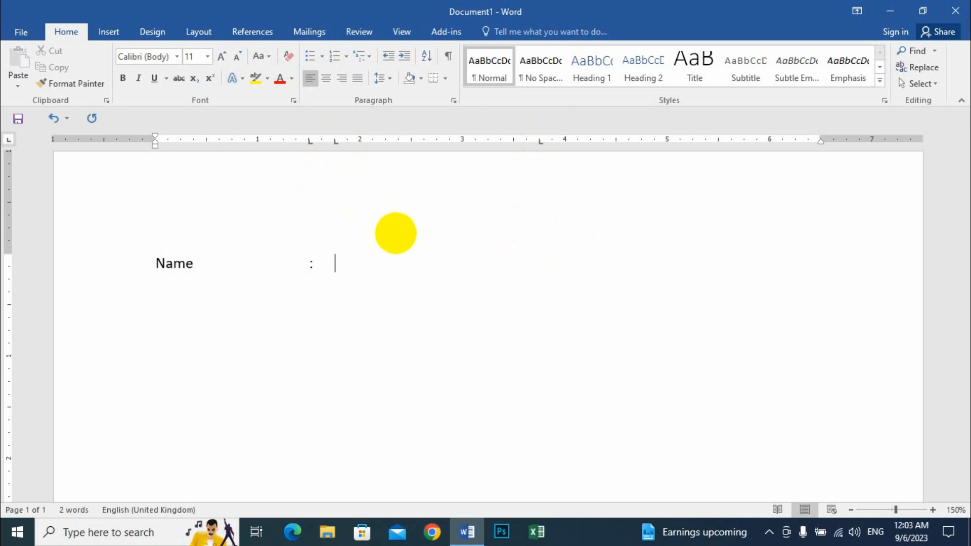
text(Rupa)
key(Return)
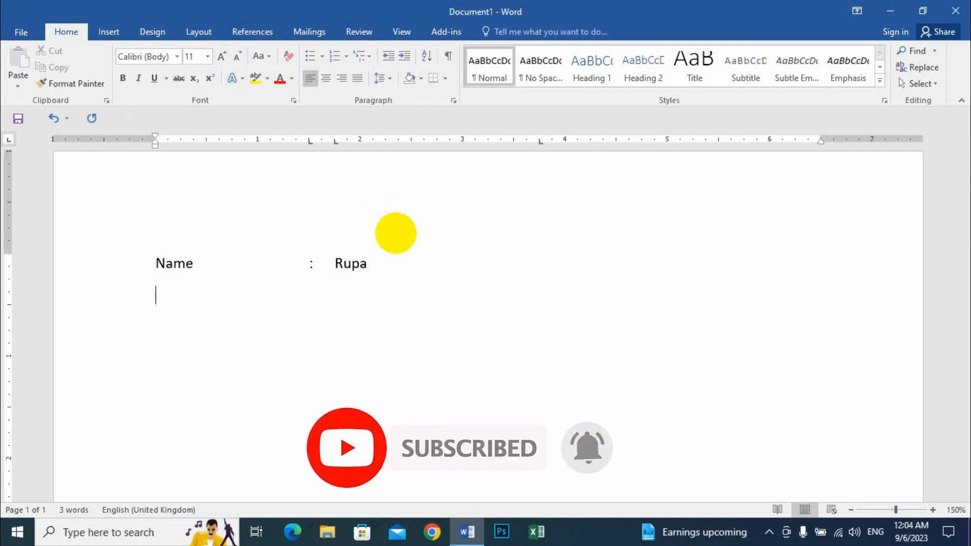
- Write "Father's Name" on the second line, with a tab-aligned colon and the father's name at the following tab stop
text(Fa)
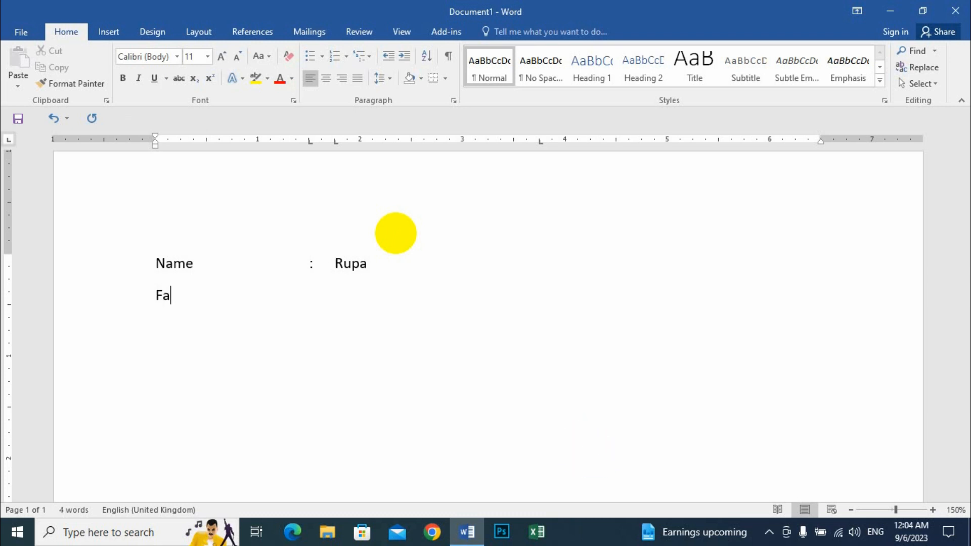
text(ther's Name)
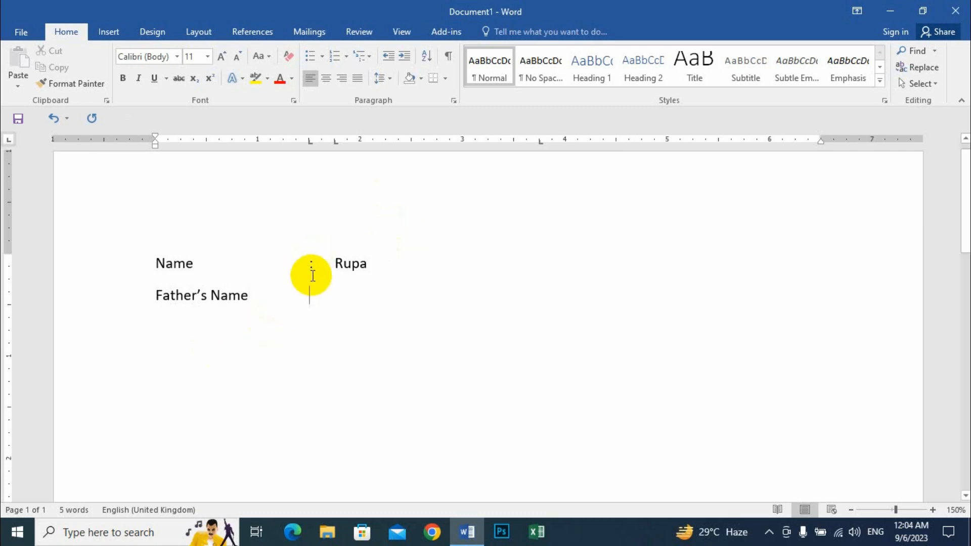
text(:	)
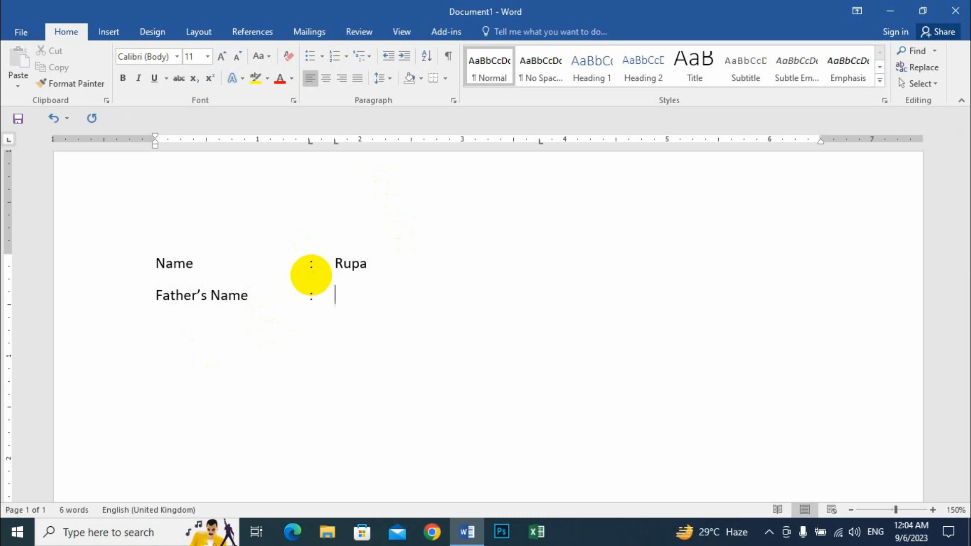
text(Kamal)
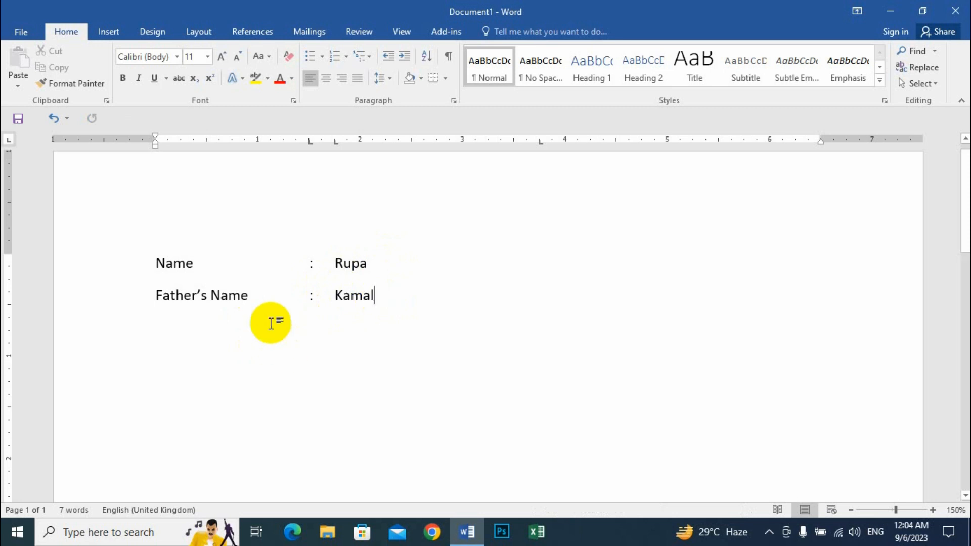
- Insert a tab after the person's name on the first line to advance to the 3.75-inch tab stop
drag(311, 262, 316, 298)
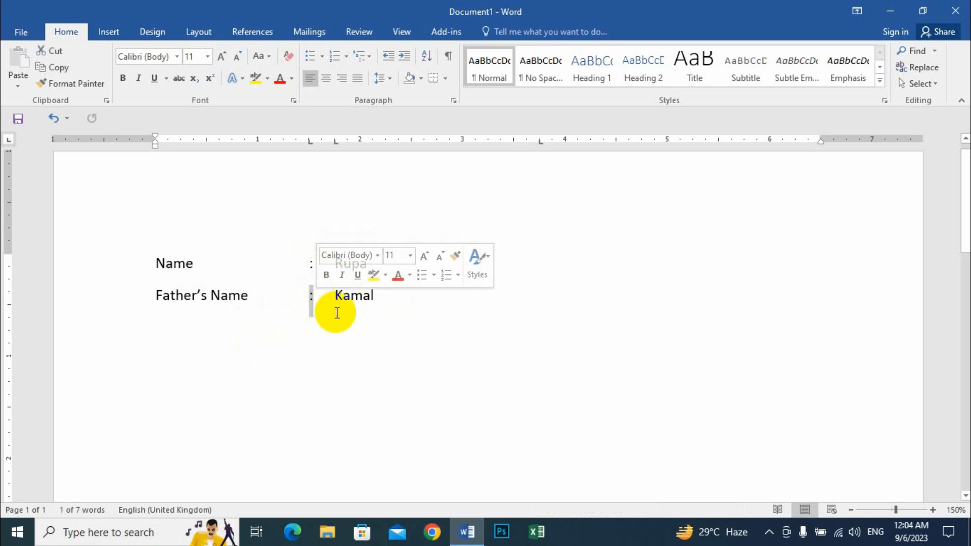
click(375, 296)
click(365, 268)
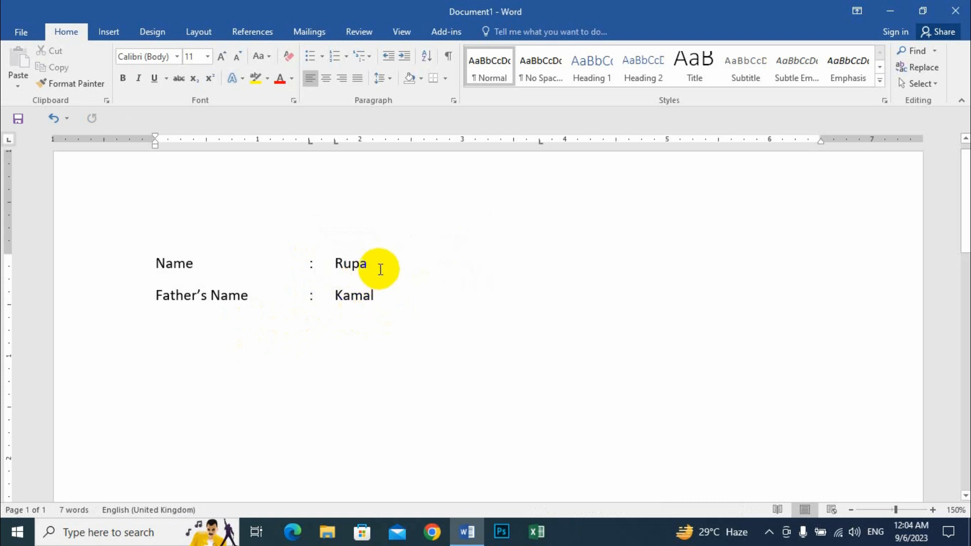
key(Tab)
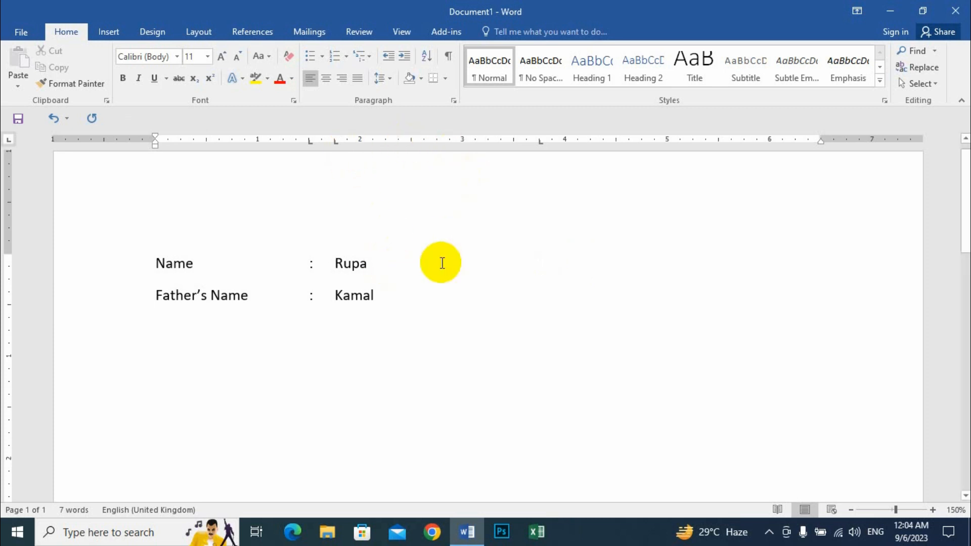
- Add a third line with the label "Mother's Name", a tab-aligned colon and the mother's name at the following tab stop
click(379, 298)
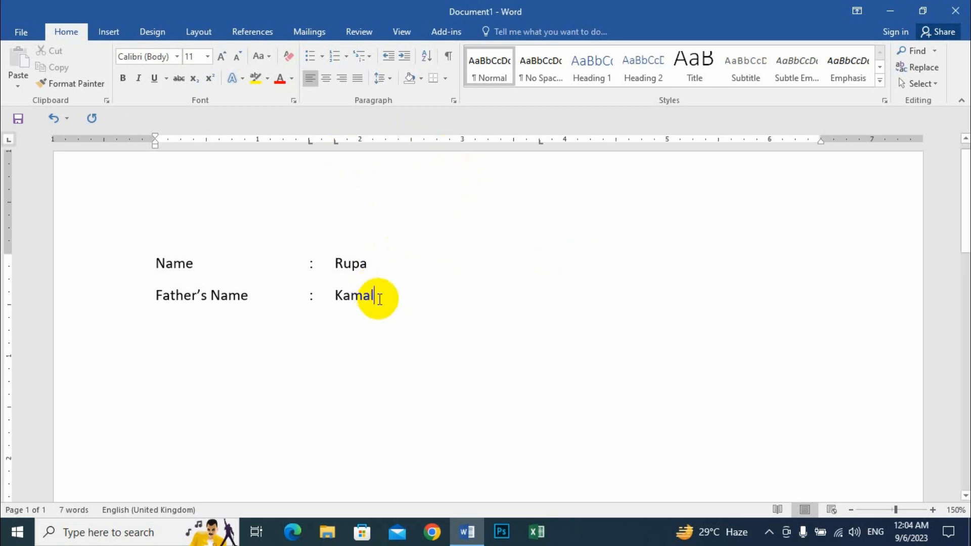
key(Return)
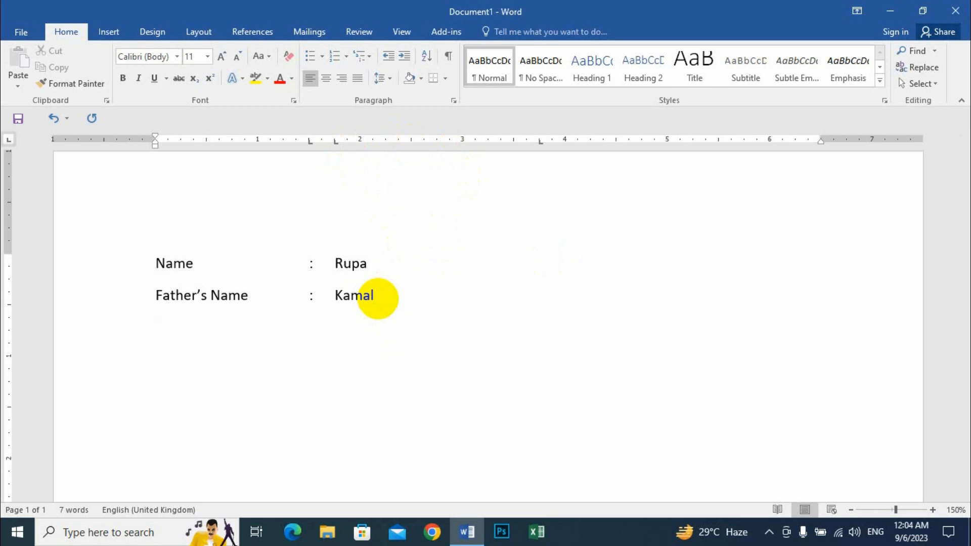
text(Mother's Name)
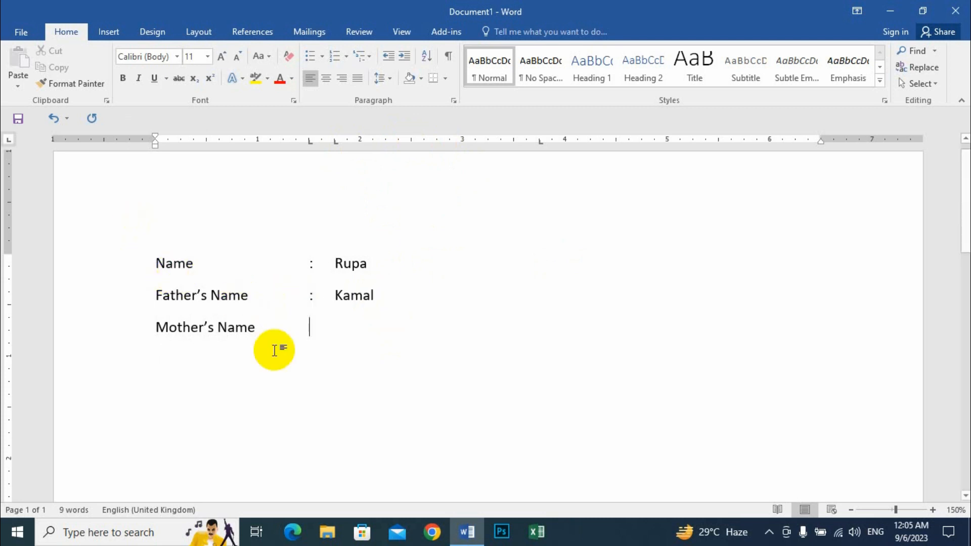
text(:)
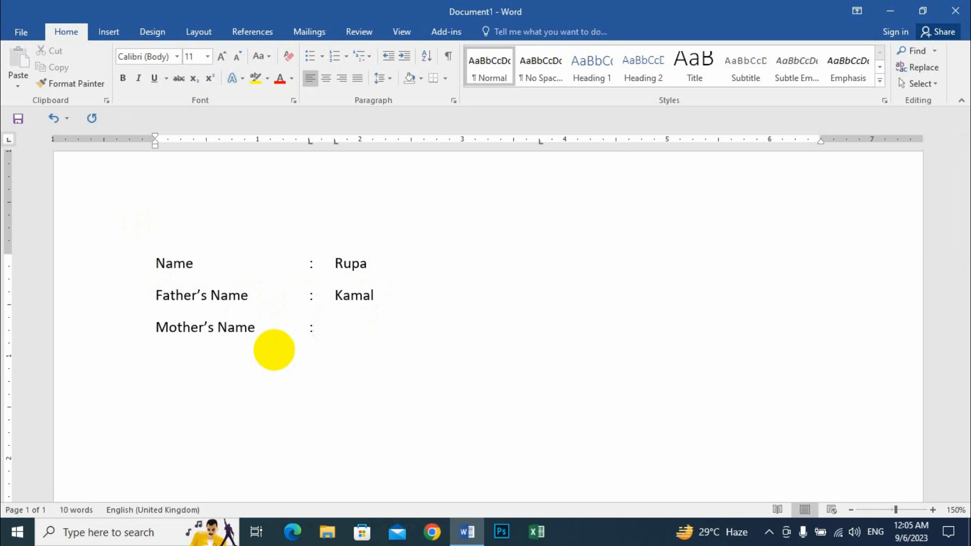
text(Rubi)
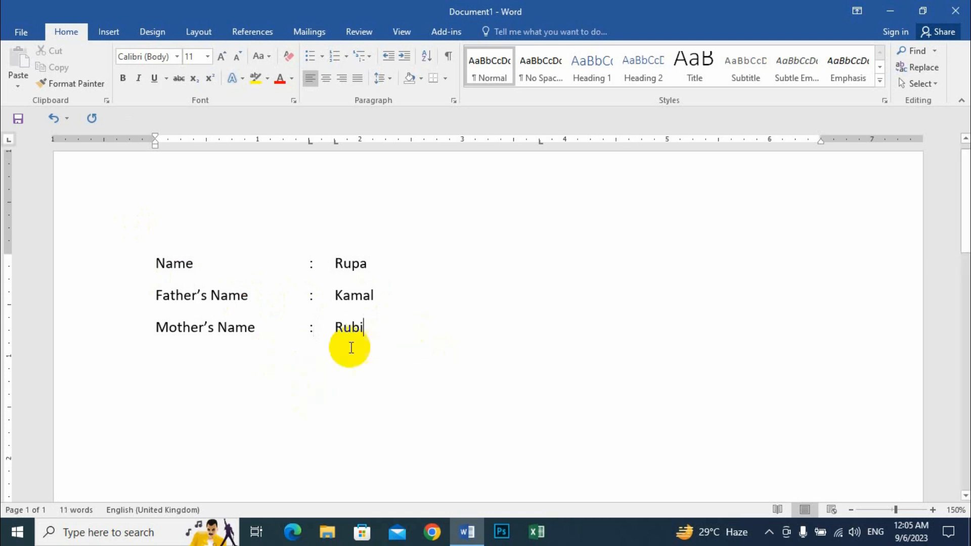
drag(369, 327, 333, 327)
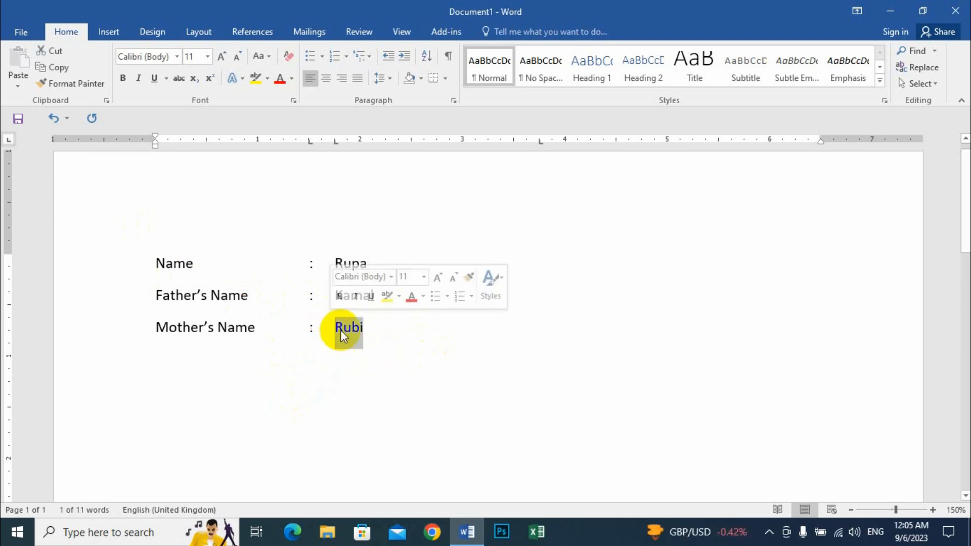
click(373, 342)
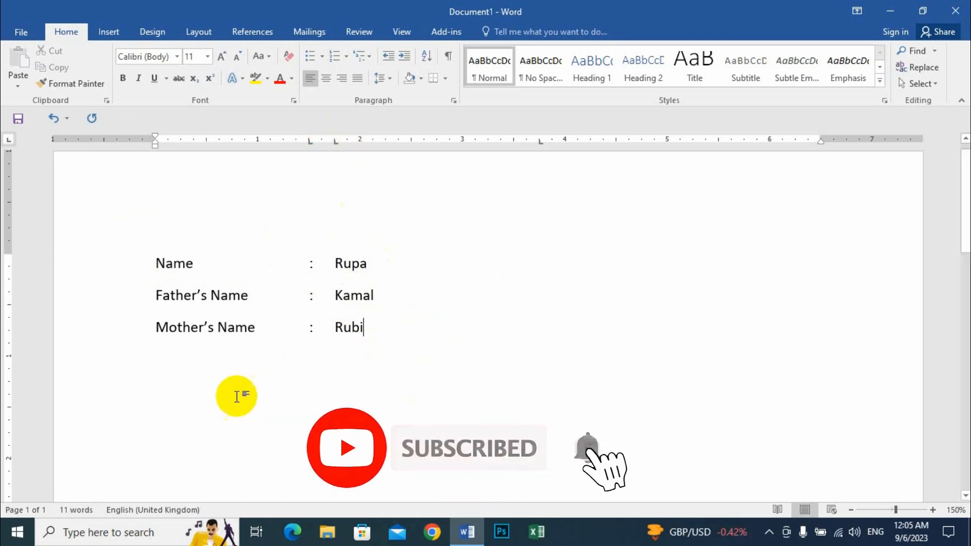
- Delete all three detail lines and undo the deletion
drag(386, 342, 119, 251)
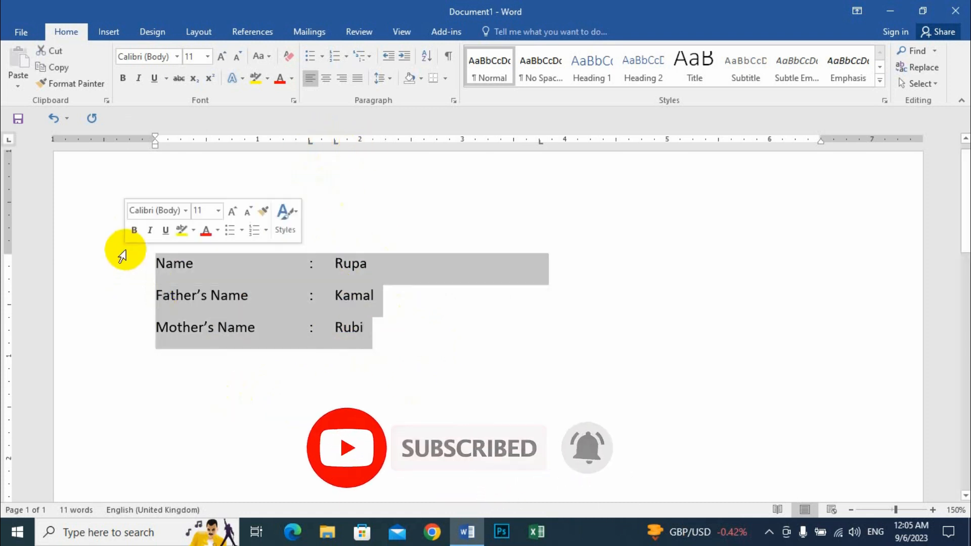
key(BackSpace)
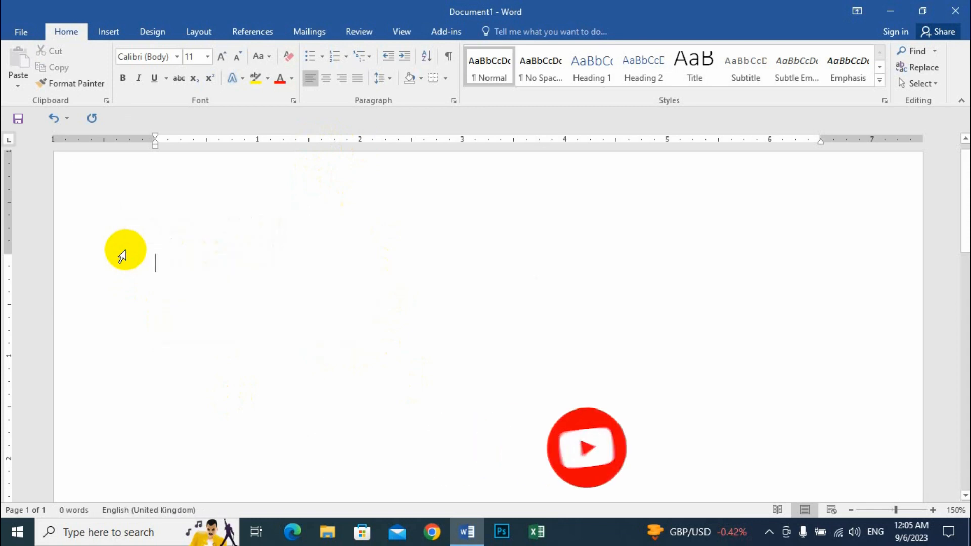
key(ctrl+z)
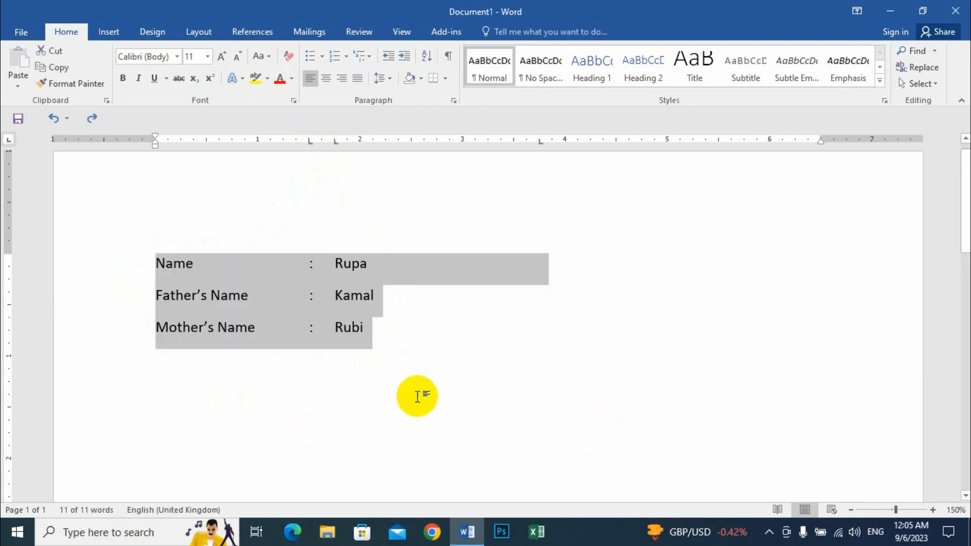
- Remove the three custom tab stops from the first line, and clear all text from the document
click(380, 281)
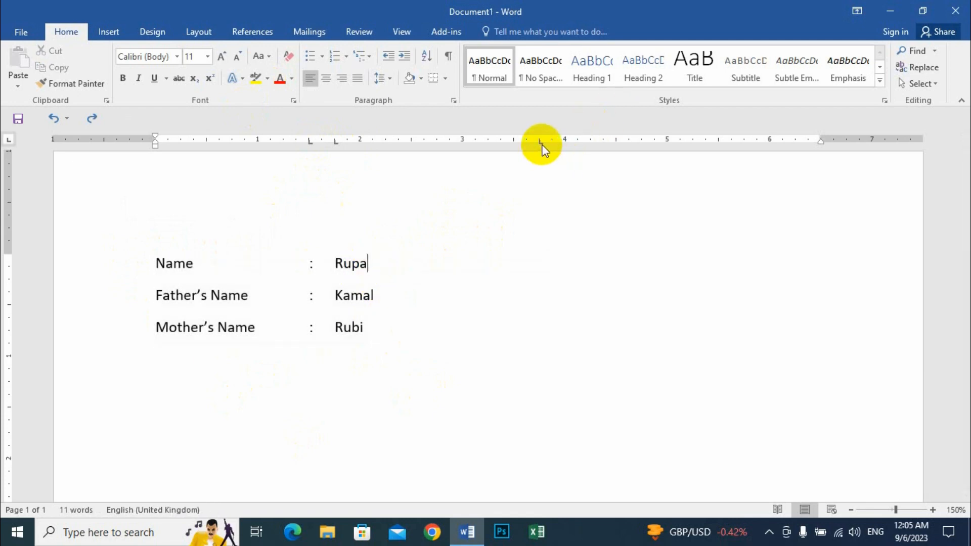
drag(540, 142, 548, 193)
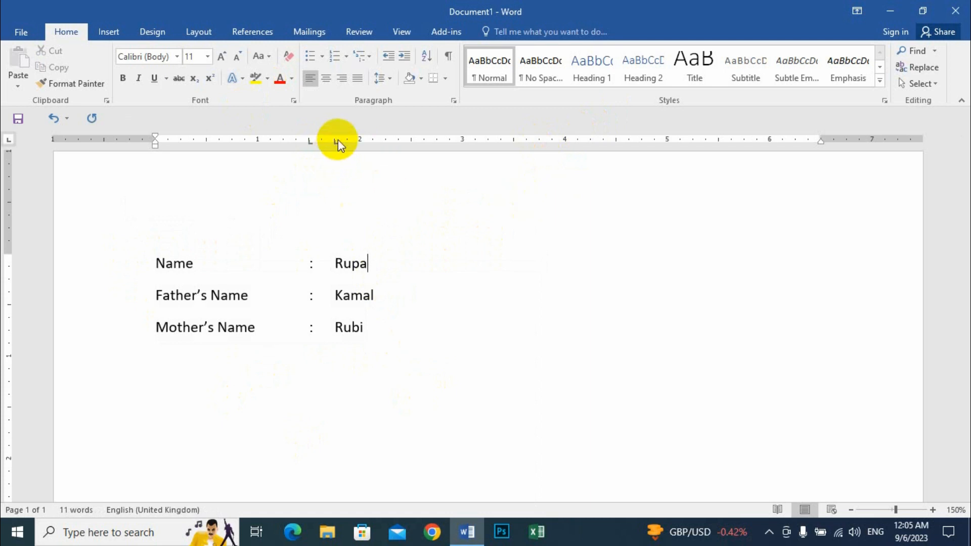
drag(336, 141, 336, 184)
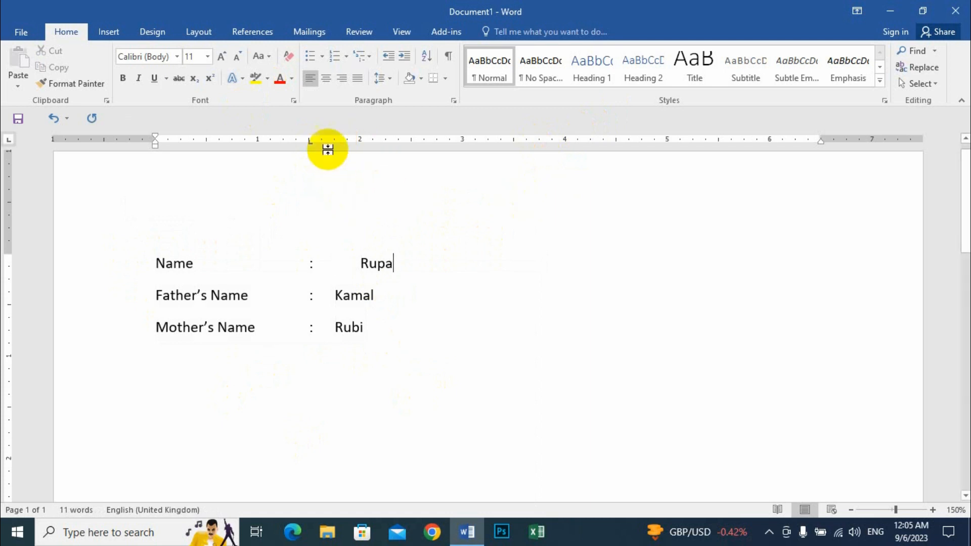
drag(309, 142, 312, 173)
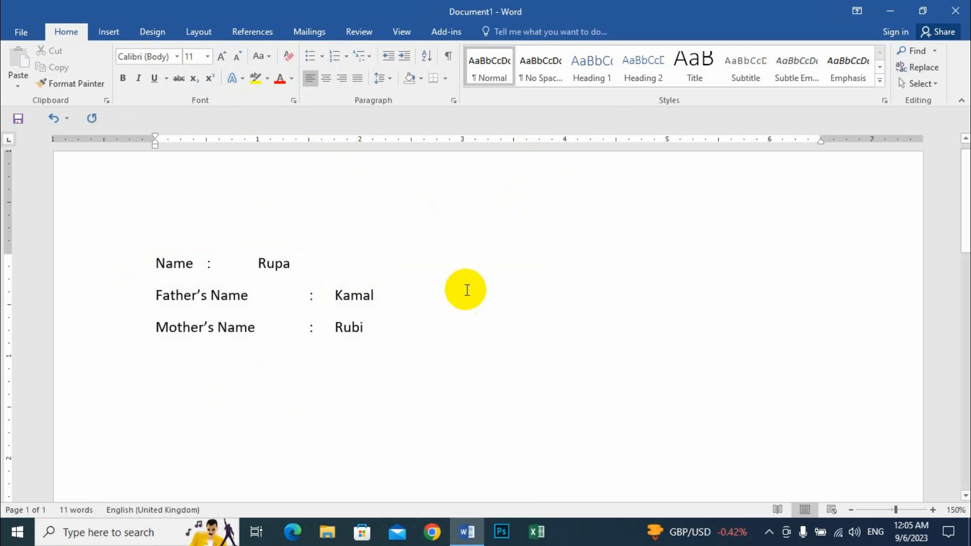
key(ctrl+a)
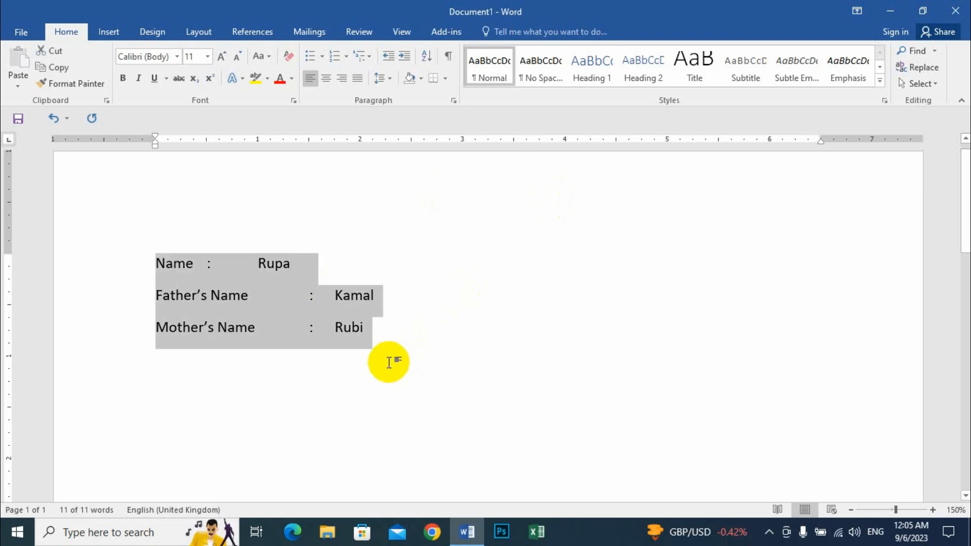
key(Delete)
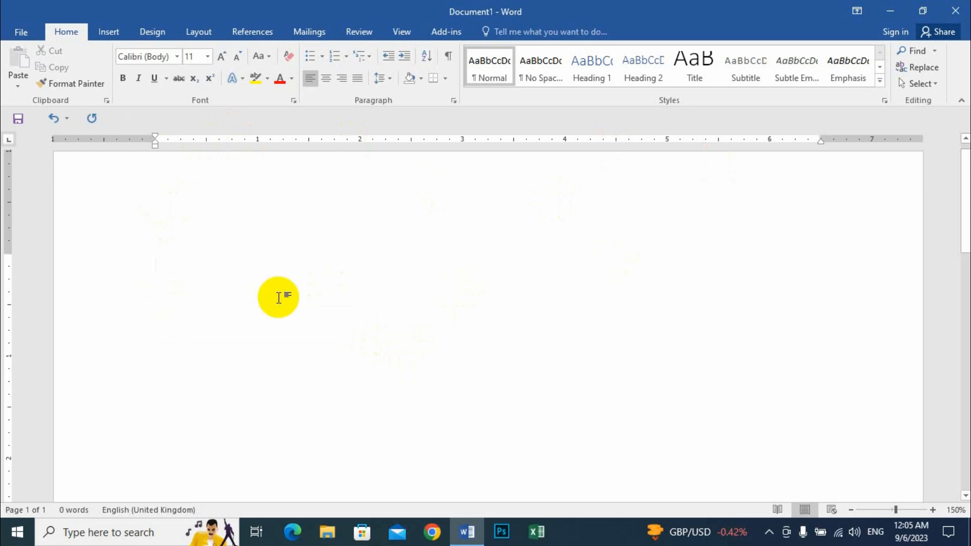
- Write a form line with "Name" and "Address", each followed by a manually entered row of dots
text(Name)
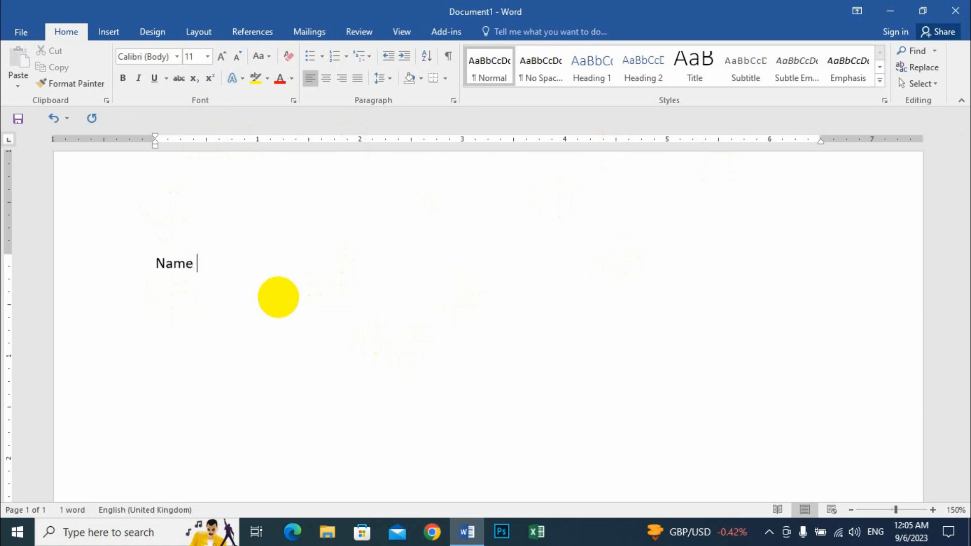
text( ........................................ A)
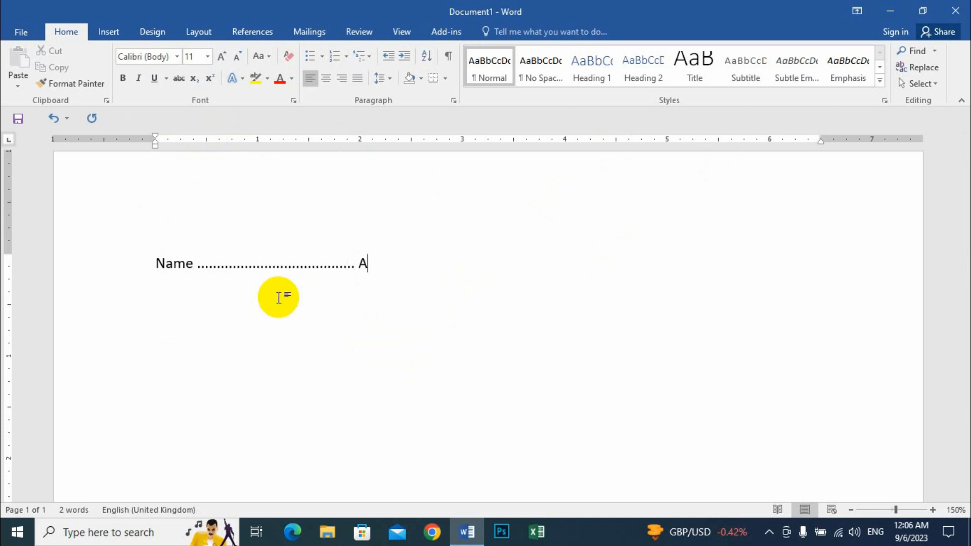
text(ddress ......................)
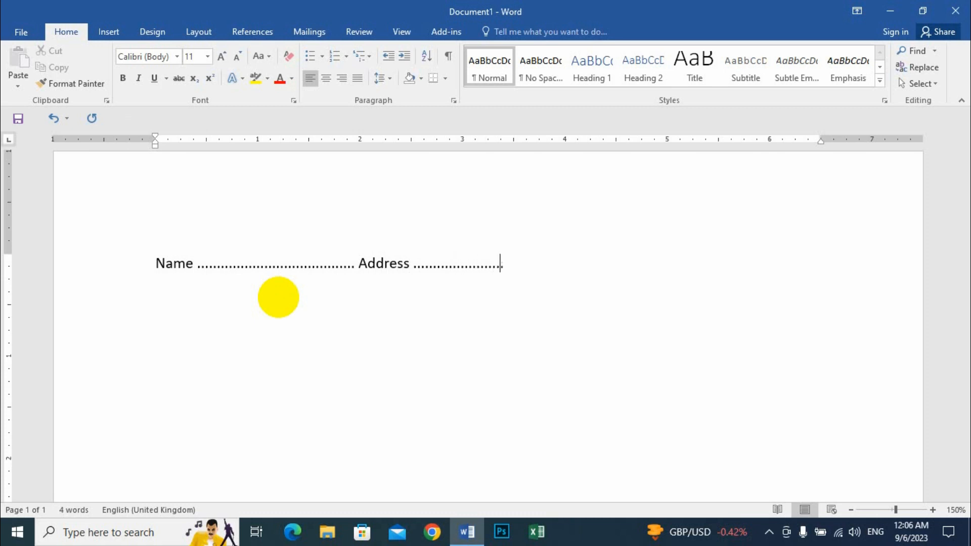
text(...................)
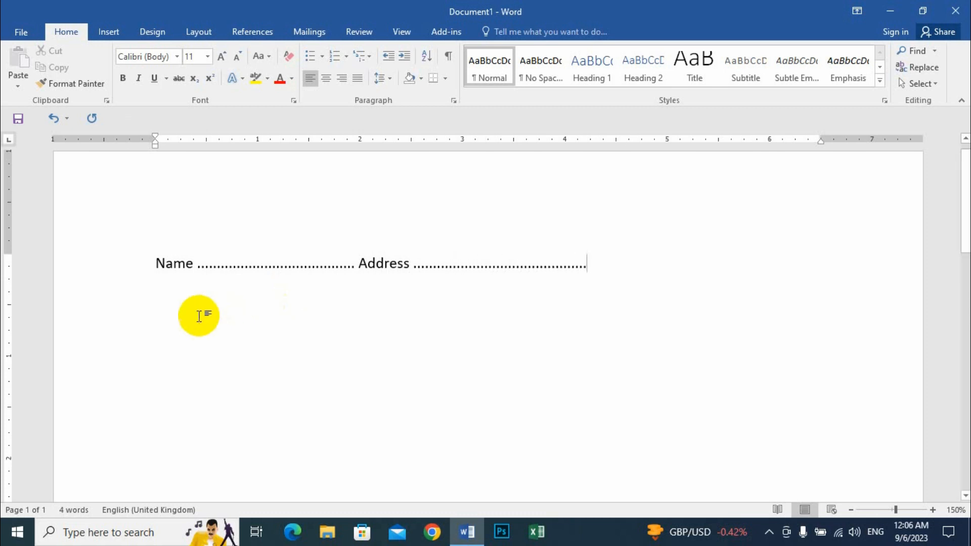
- Delete the manually dotted "Name" and "Address" line
drag(617, 270, 421, 264)
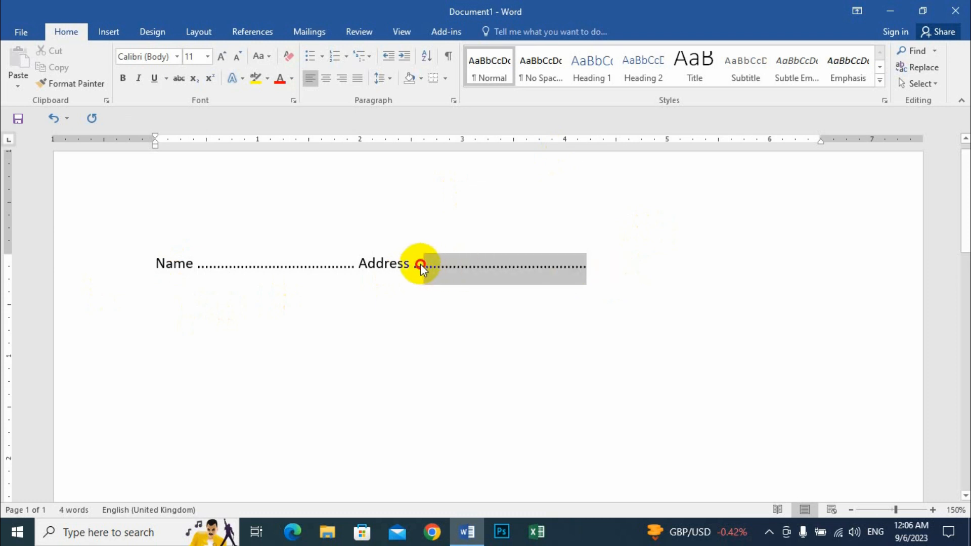
click(444, 317)
click(26, 252)
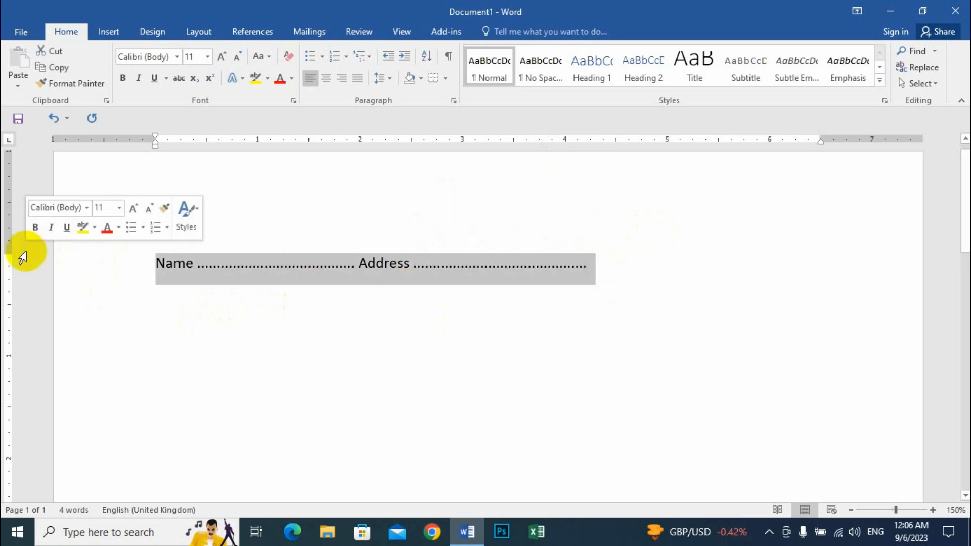
key(Delete)
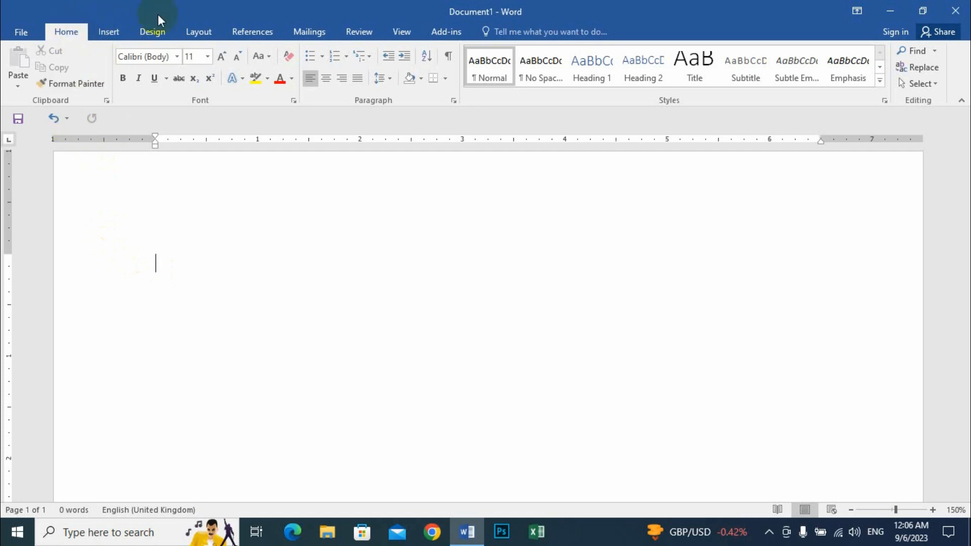
- Set a left-aligned tab stop at 3 inches with the dotted leader style 2 for the empty paragraph
click(455, 101)
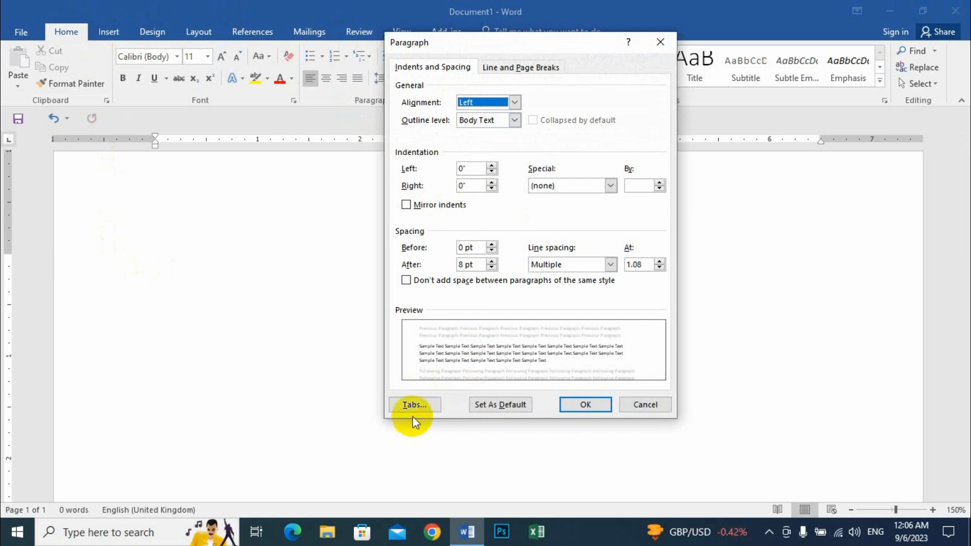
click(418, 404)
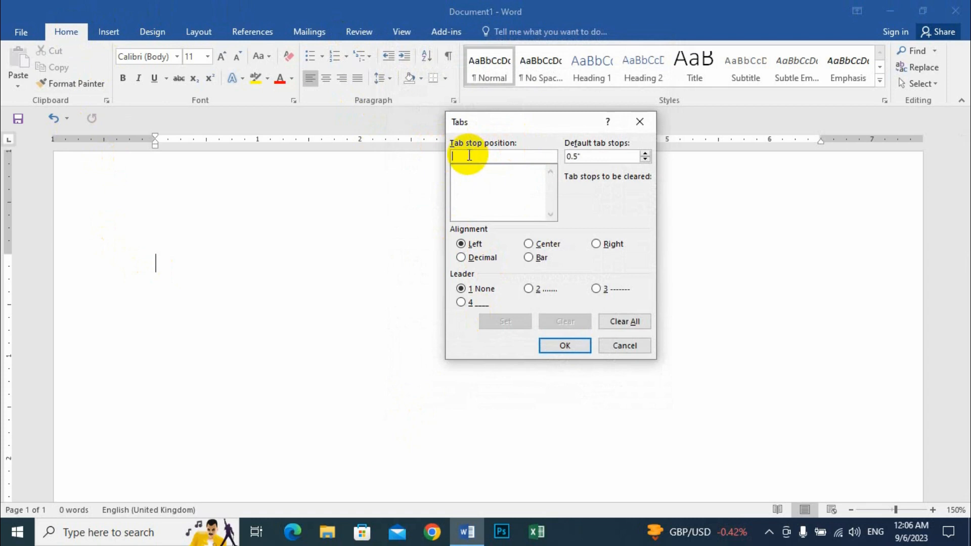
text(3)
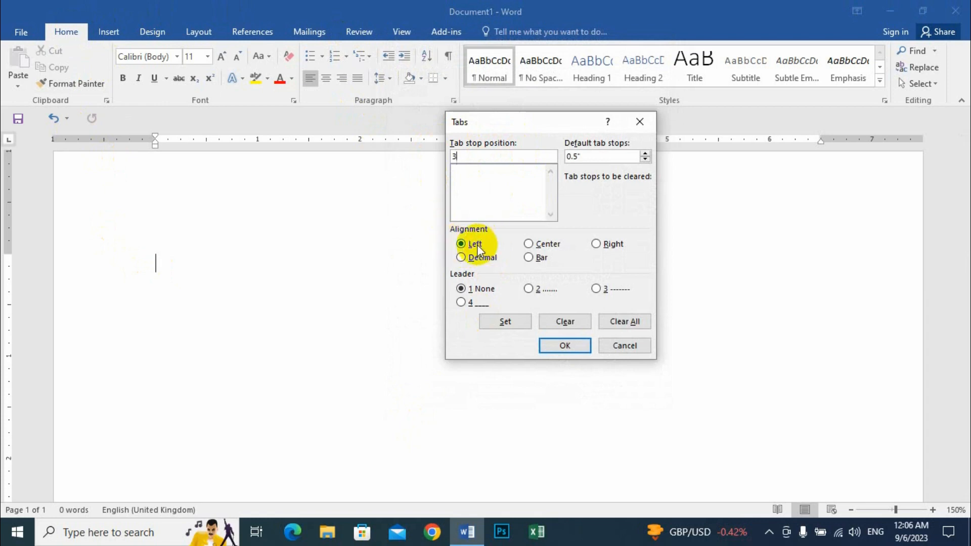
click(542, 245)
click(596, 246)
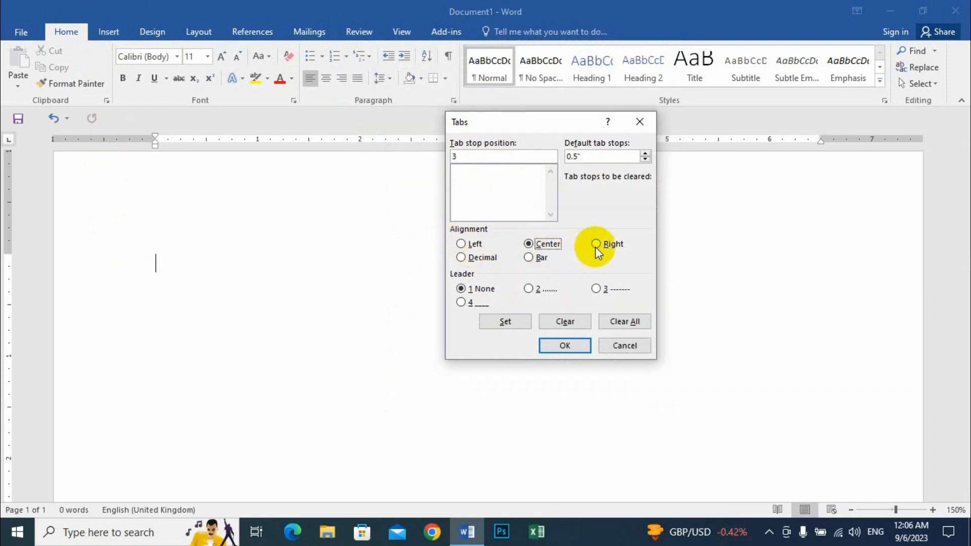
click(465, 246)
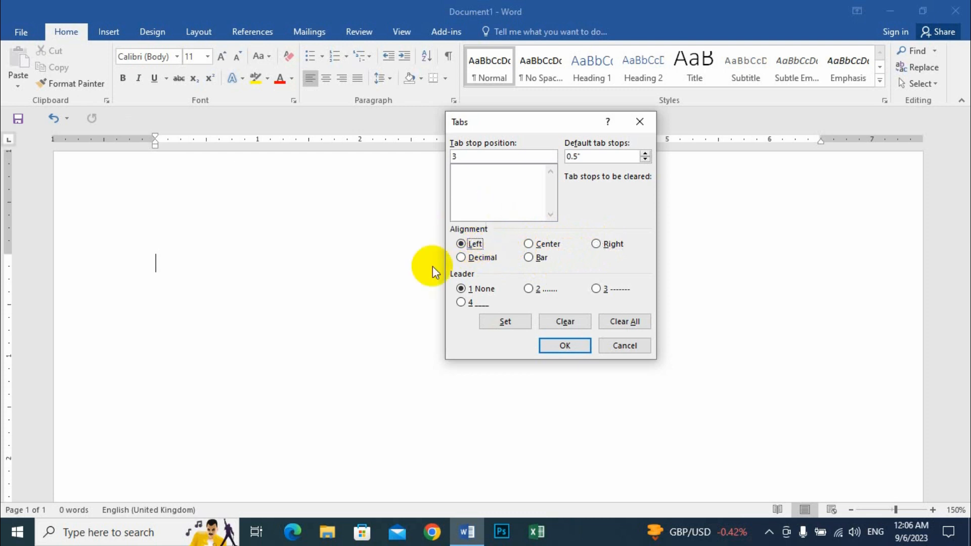
click(529, 289)
click(505, 322)
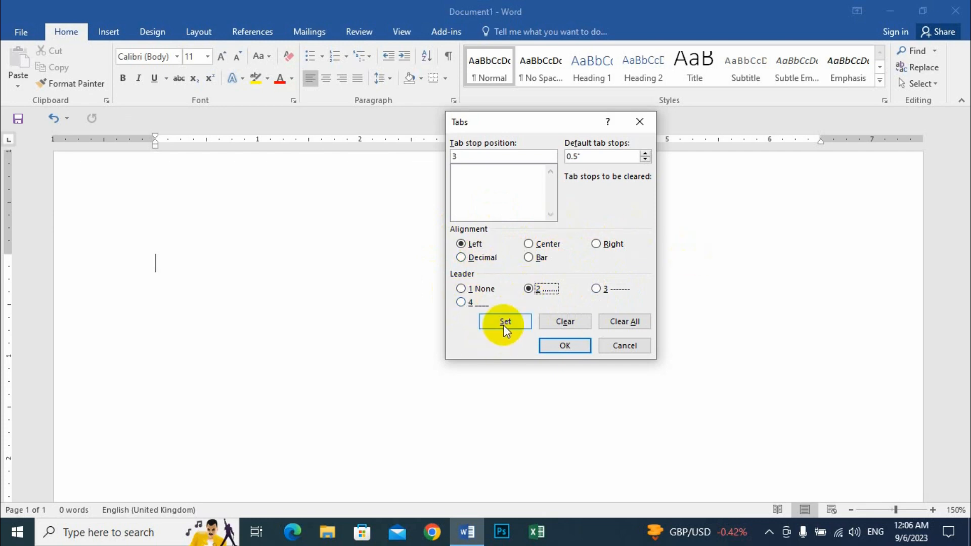
click(577, 346)
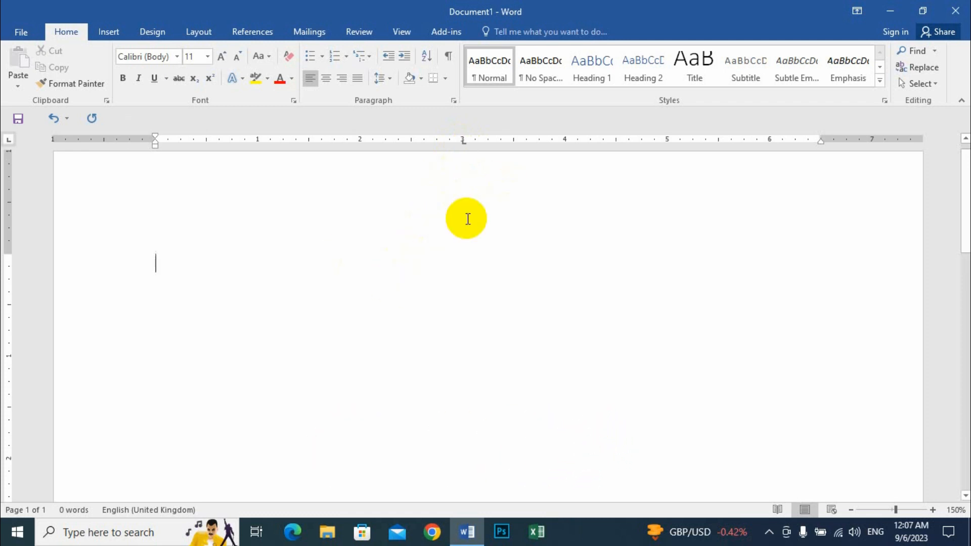
- Write "Name" on the first line and fill the space up to the 3-inch tab stop with the dotted leader
text(Name)
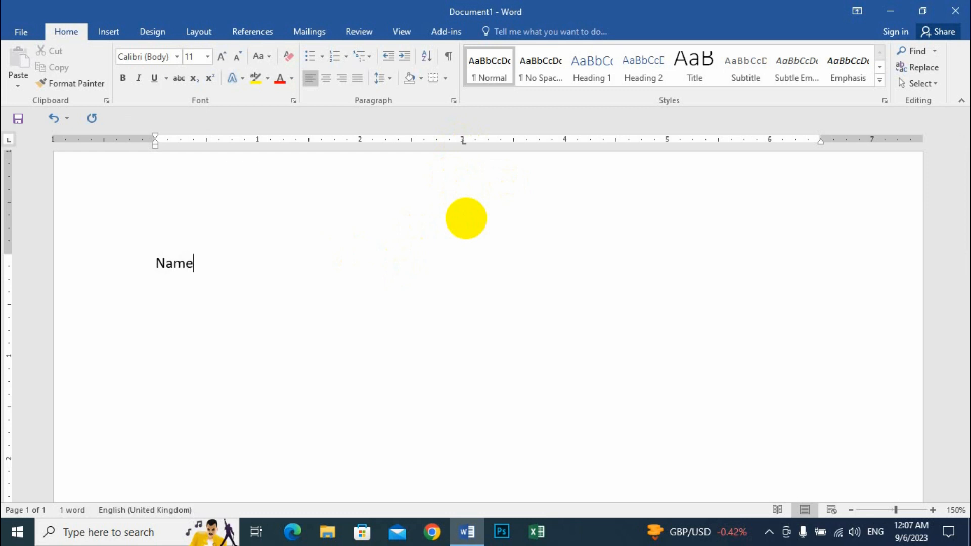
key(Tab)
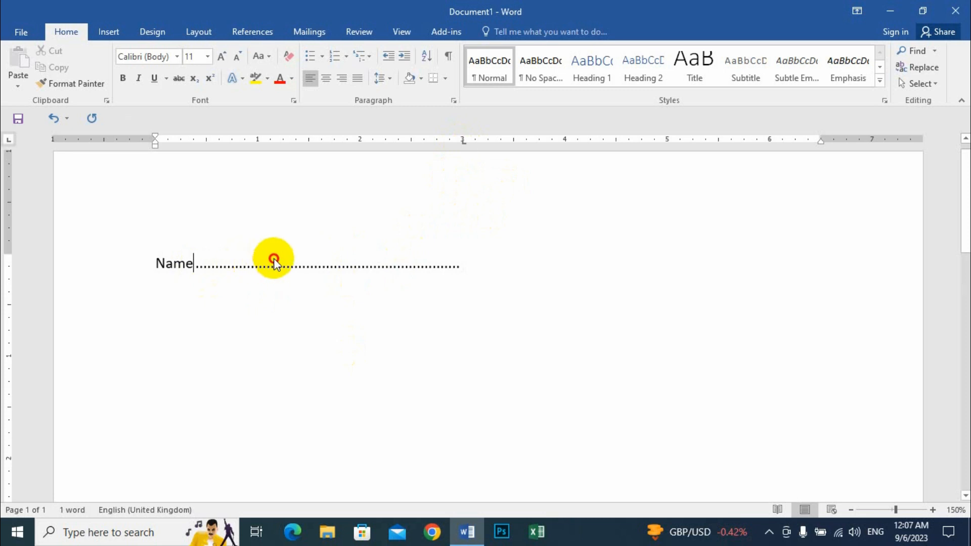
- Write "Address" at the end of the dotted leader on the "Name" line, and remove it again
click(463, 270)
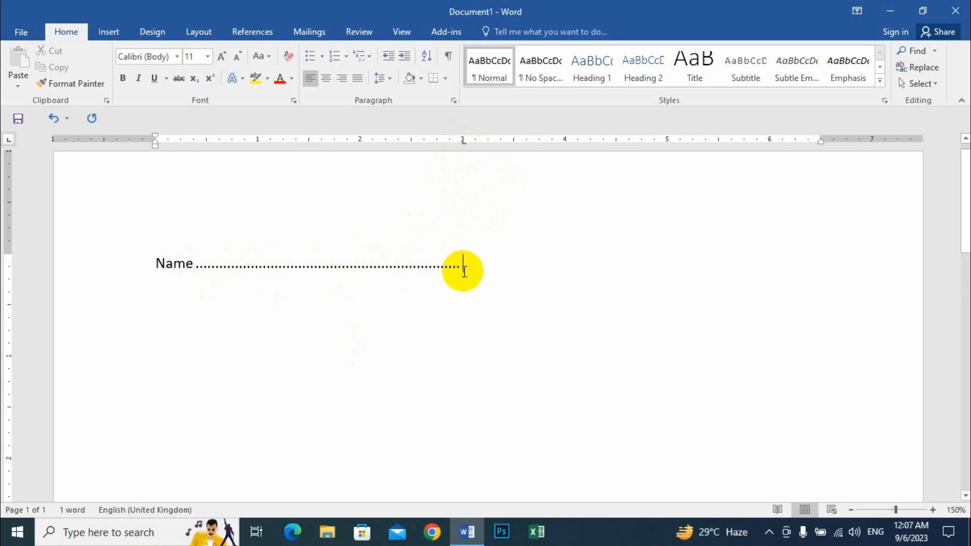
text(Address)
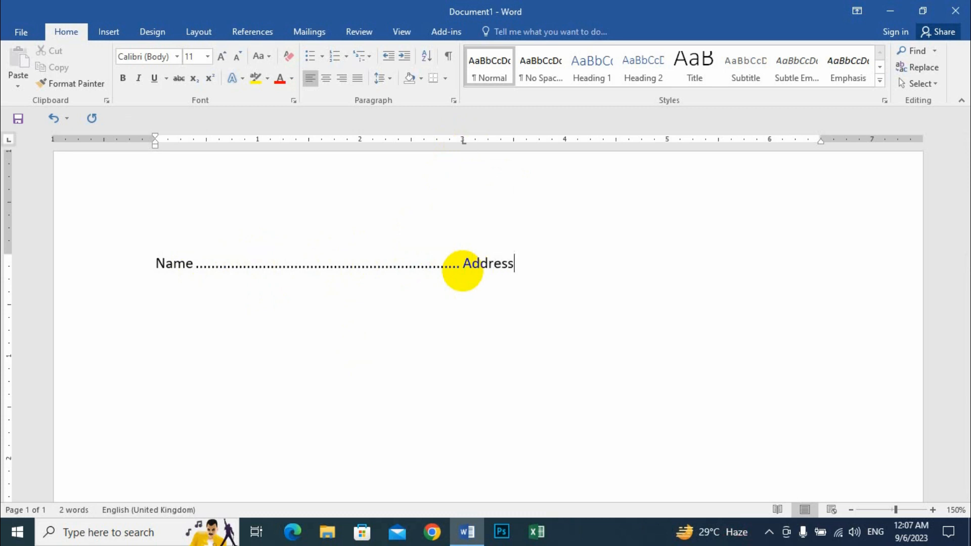
click(445, 257)
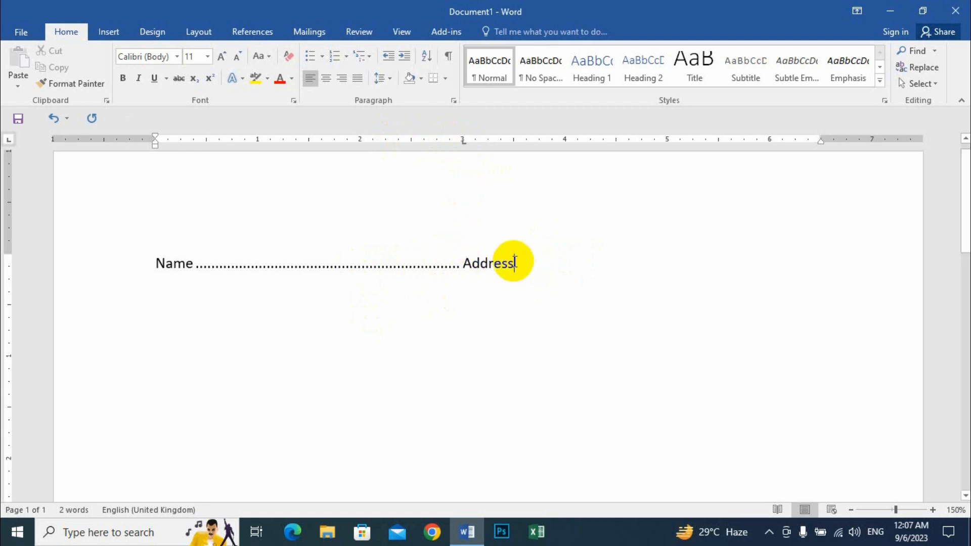
key(BackSpace)
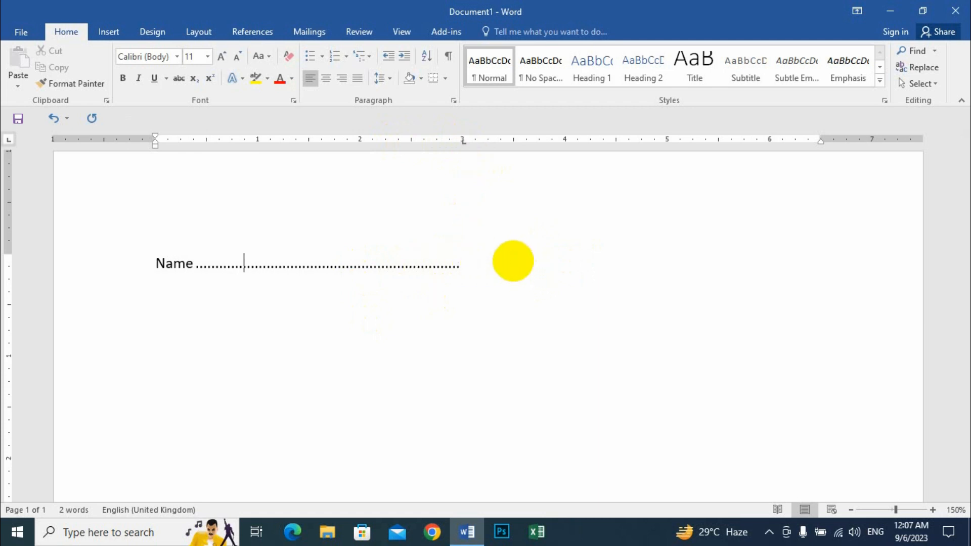
- Add three lines below "Name", each with a person's name followed by the dotted leader up to the 3-inch tab stop
click(463, 265)
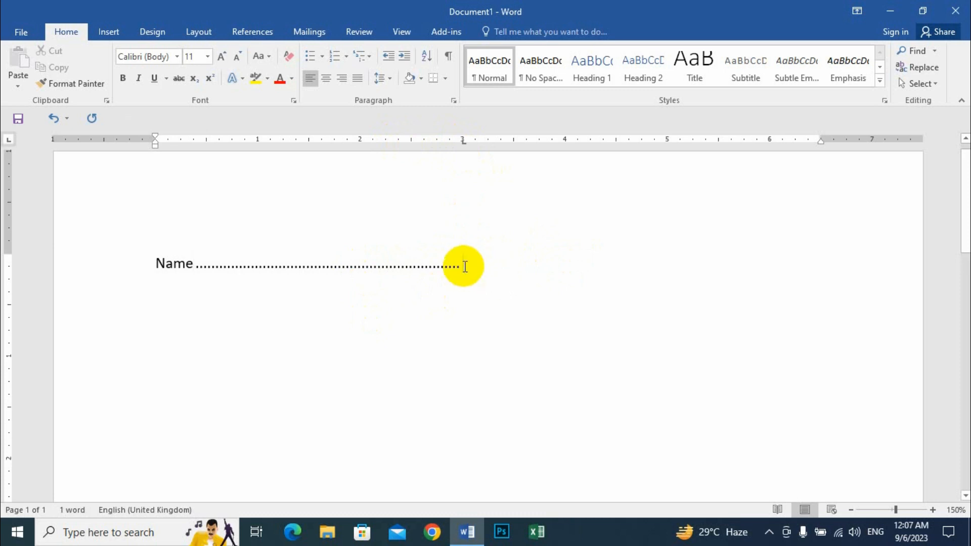
key(Return)
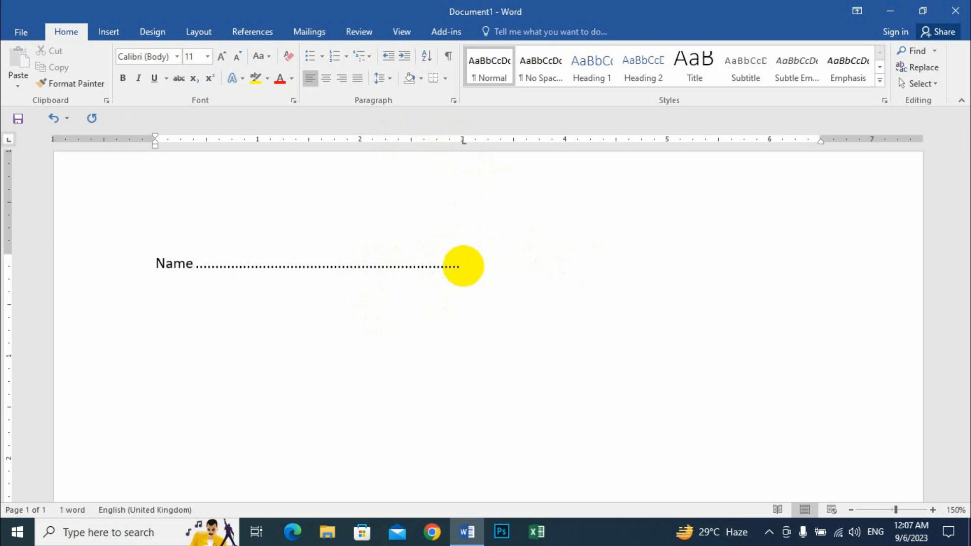
text(Asad Khan)
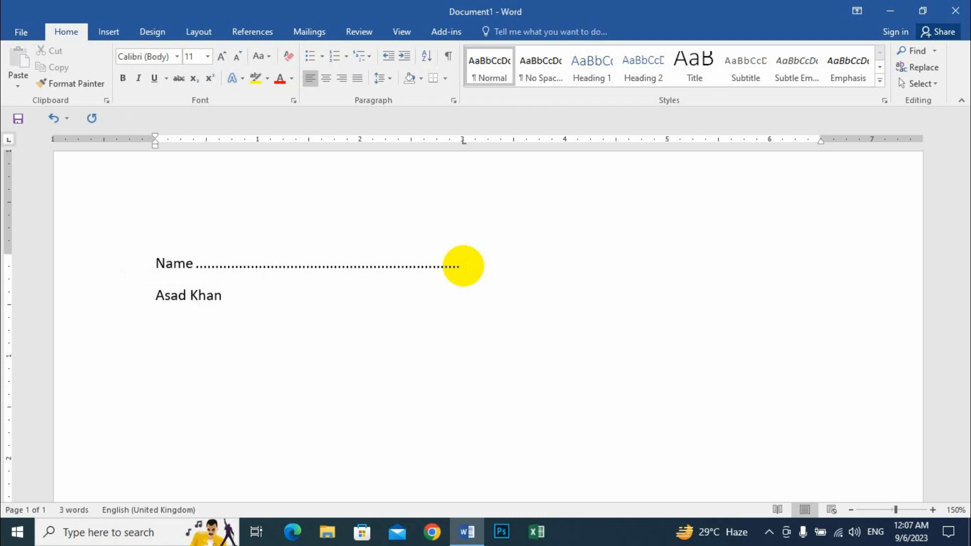
key(Tab)
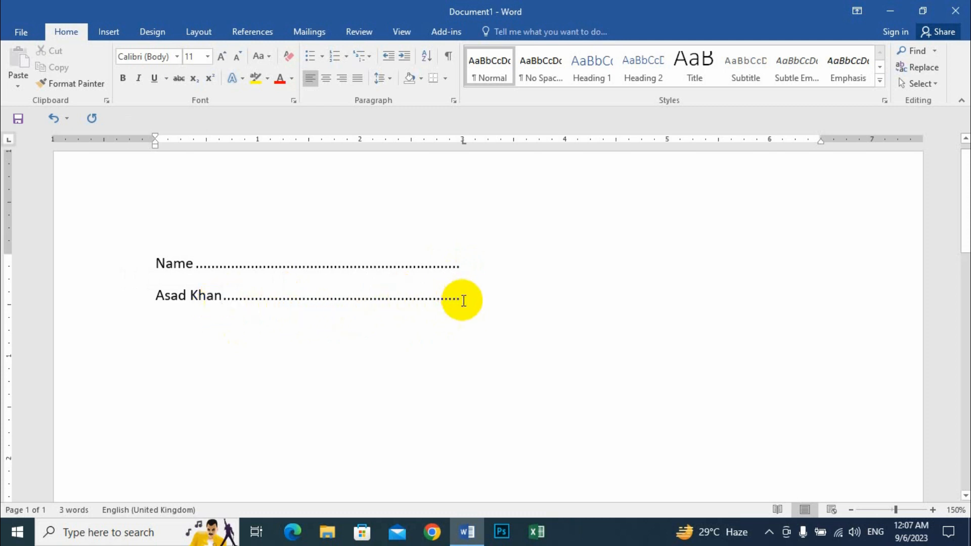
key(Return)
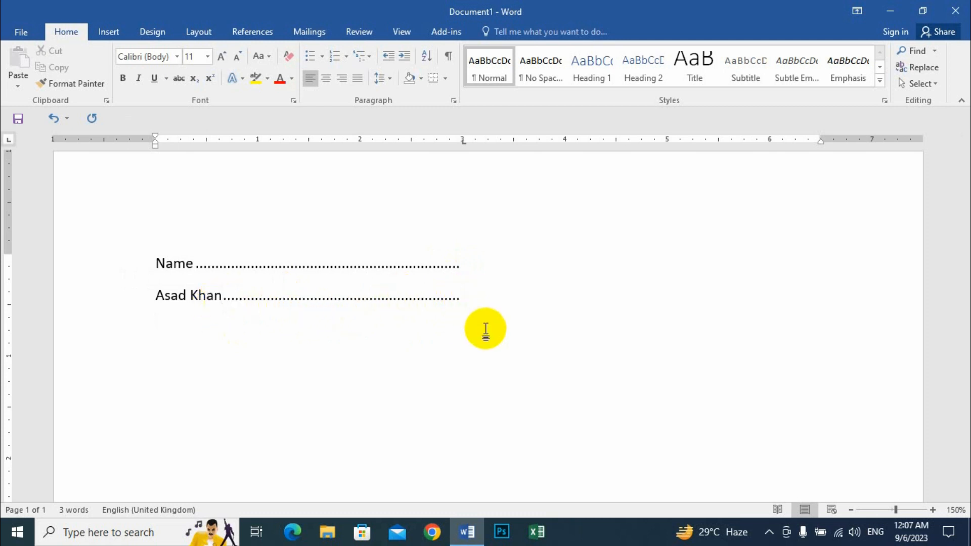
text(Rupa ...............................................................................................)
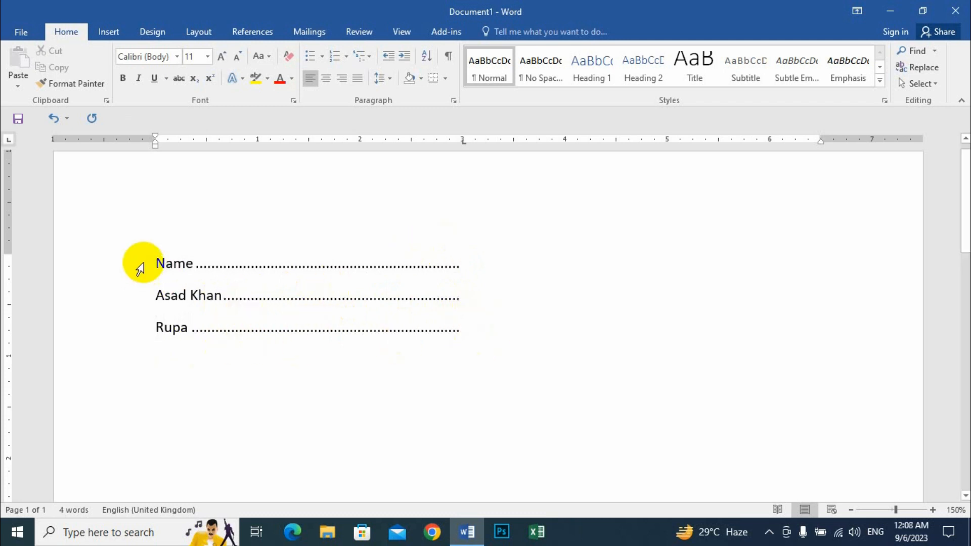
drag(136, 267, 184, 332)
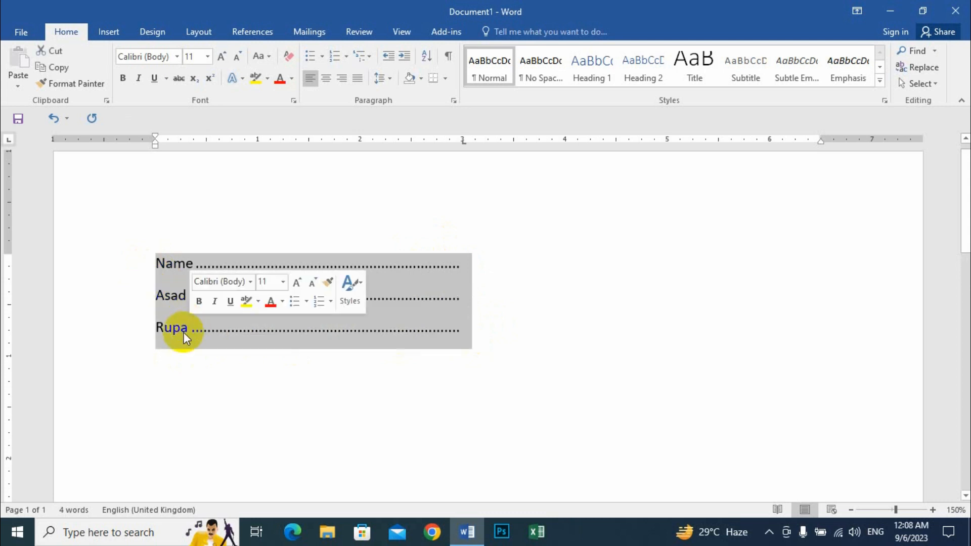
click(466, 331)
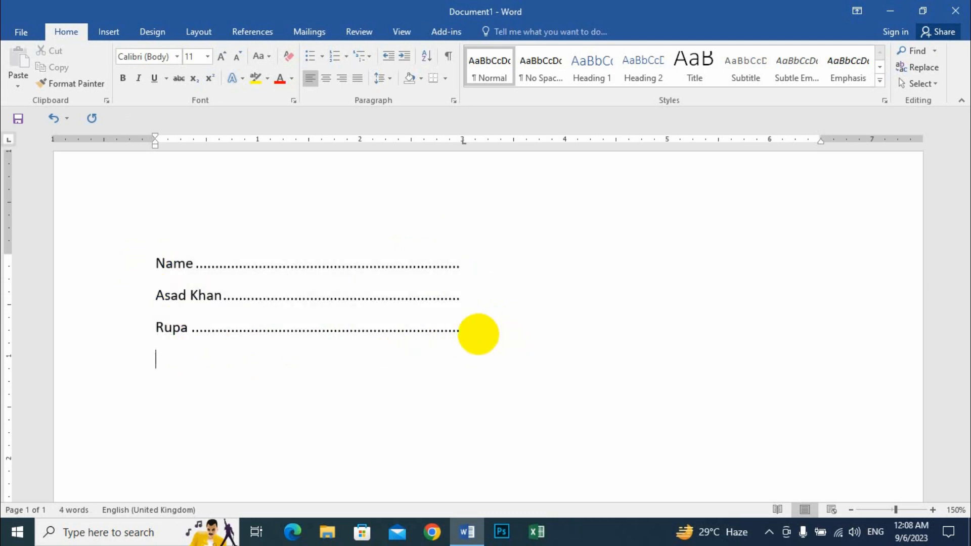
text(Adiba)
key(Tab)
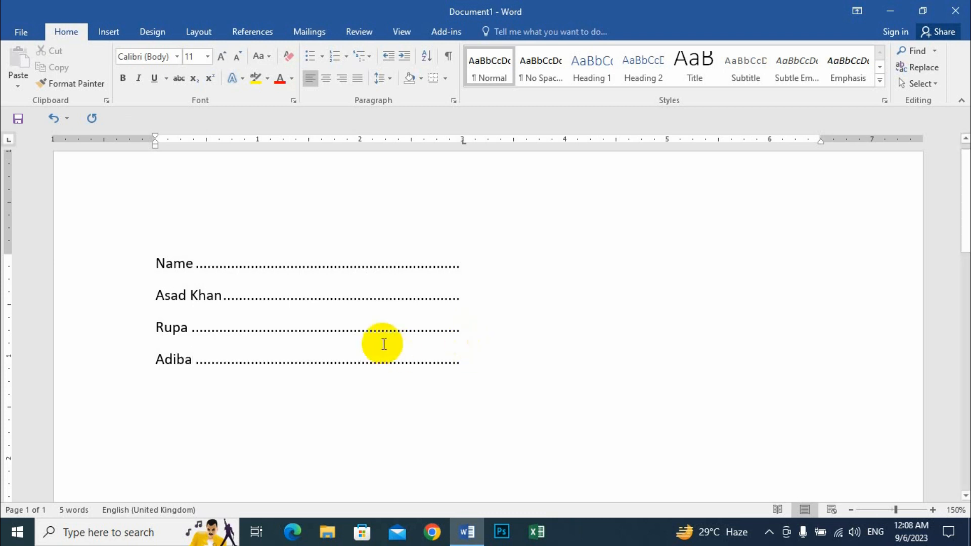
- Delete all four dotted leader lines from the document
drag(451, 365, 259, 281)
click(303, 338)
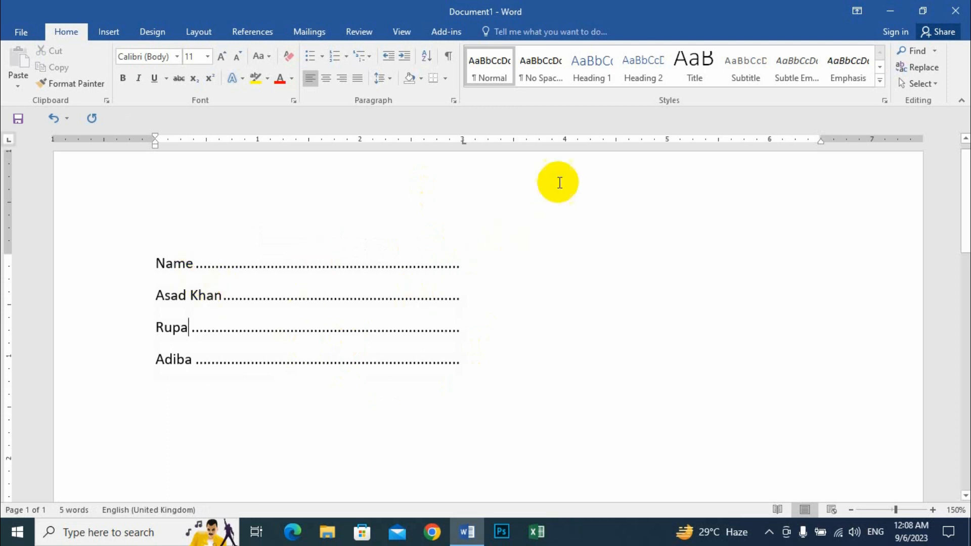
drag(459, 365, 85, 265)
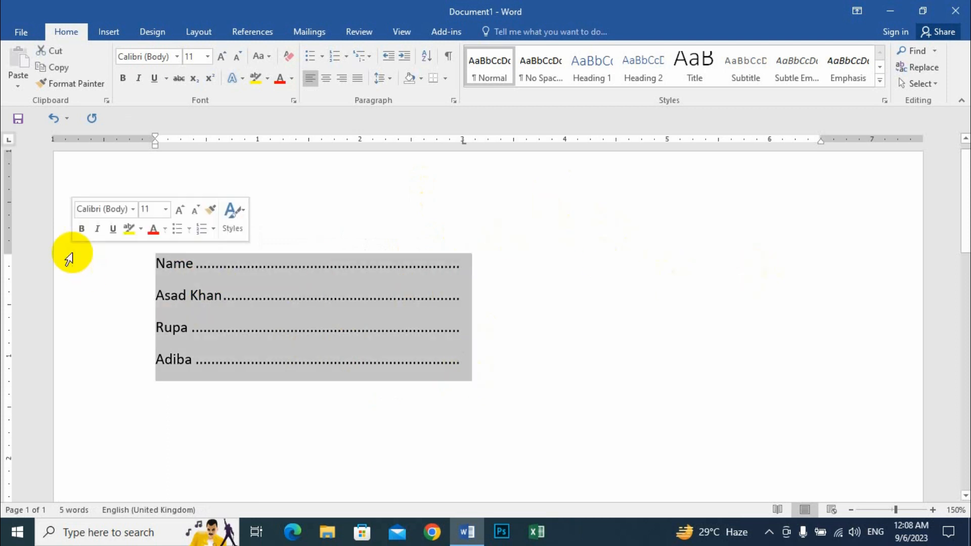
key(Delete)
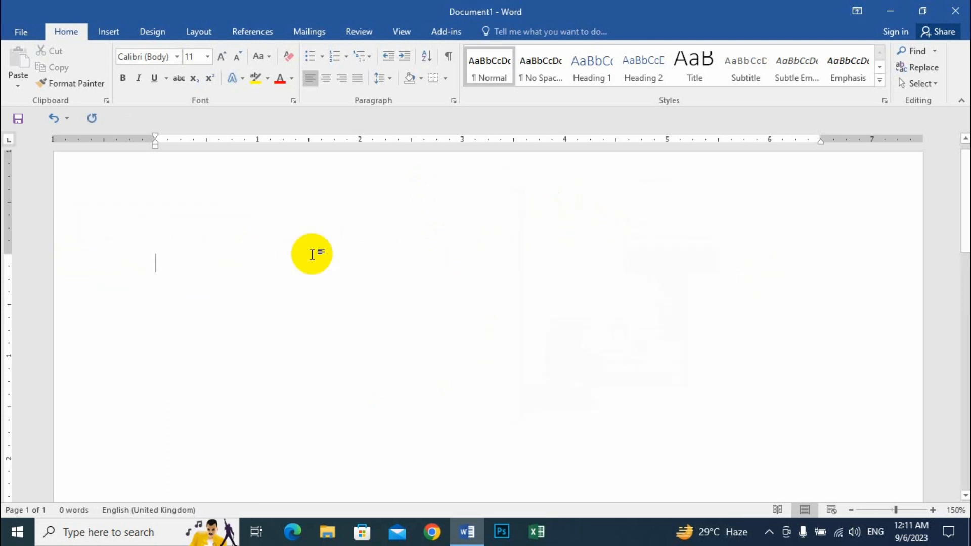
- Set a tab stop at 3 inches with left alignment and the dotted leader style 2 for the empty paragraph
click(455, 102)
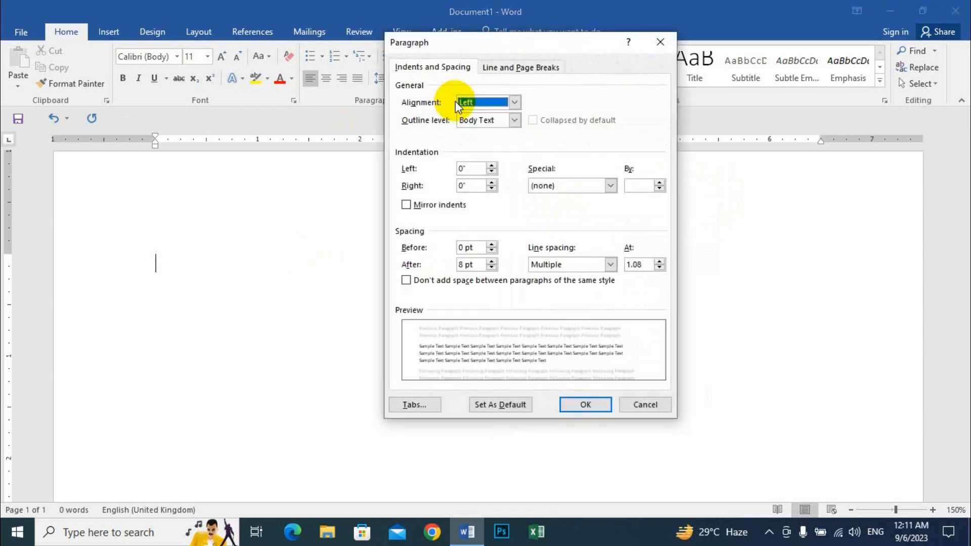
click(428, 403)
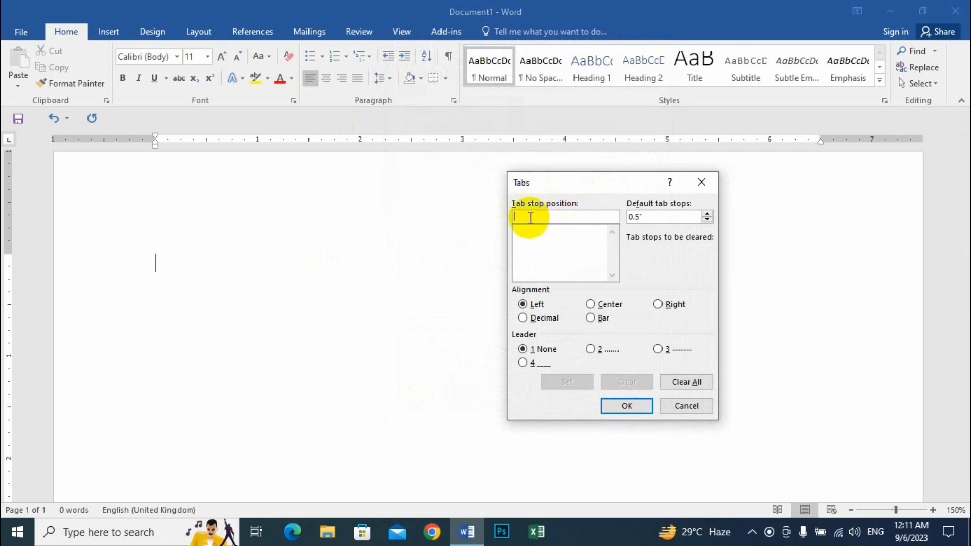
text(3)
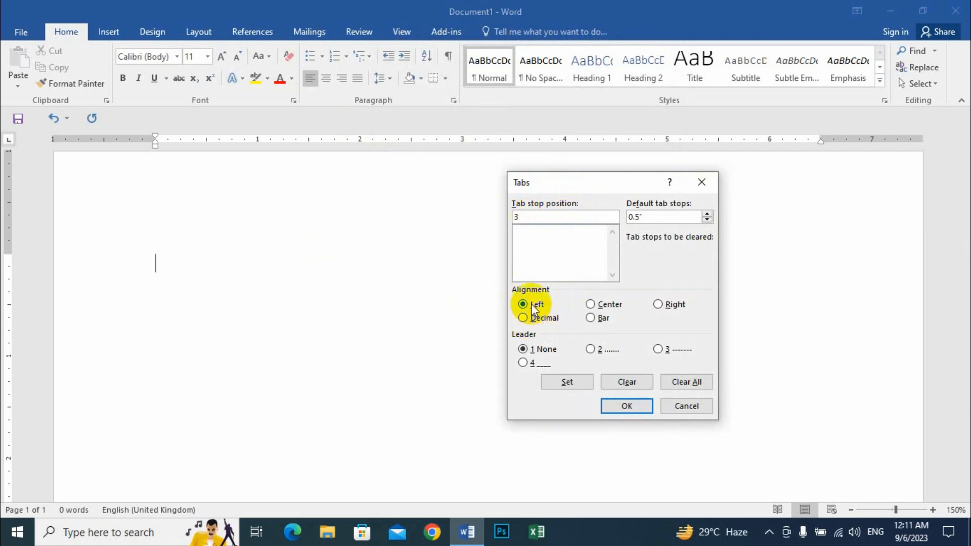
click(591, 305)
click(662, 305)
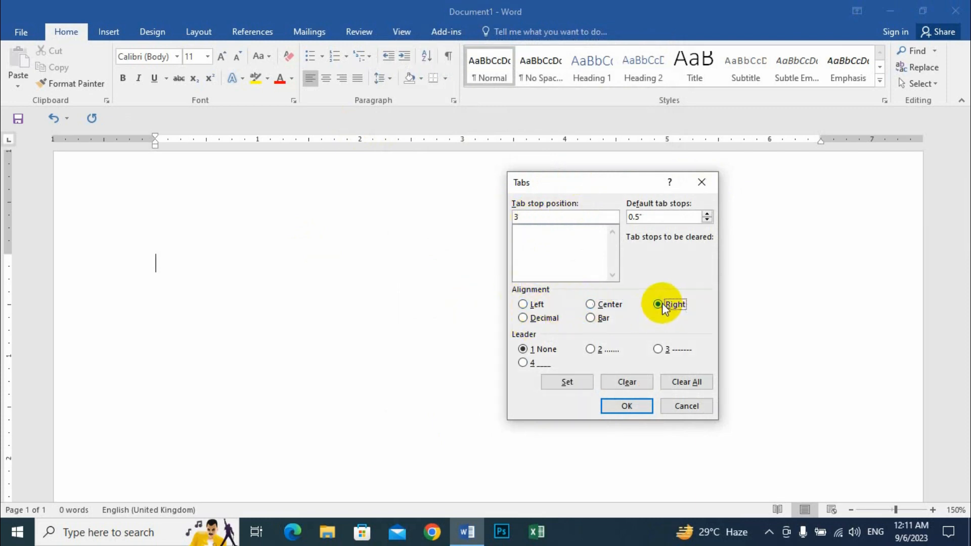
click(534, 320)
click(591, 319)
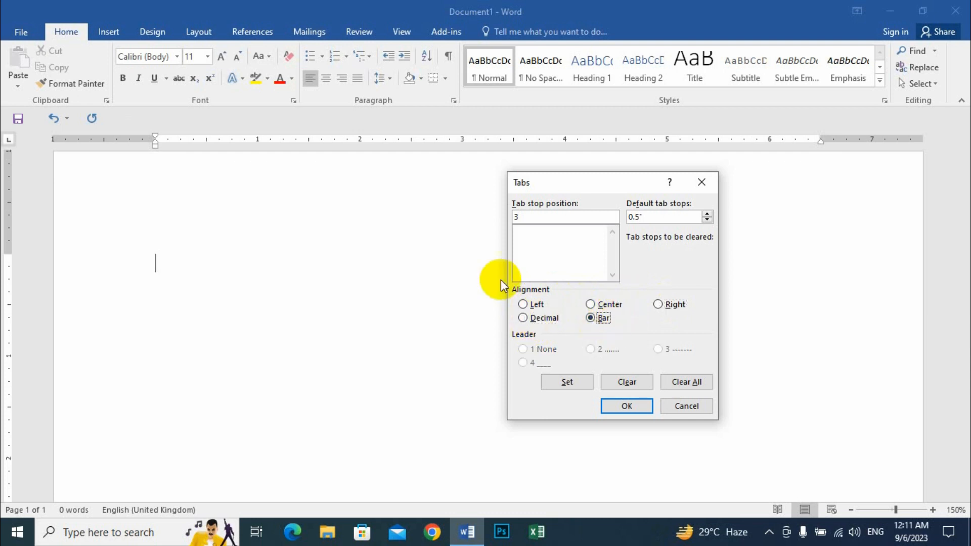
click(523, 305)
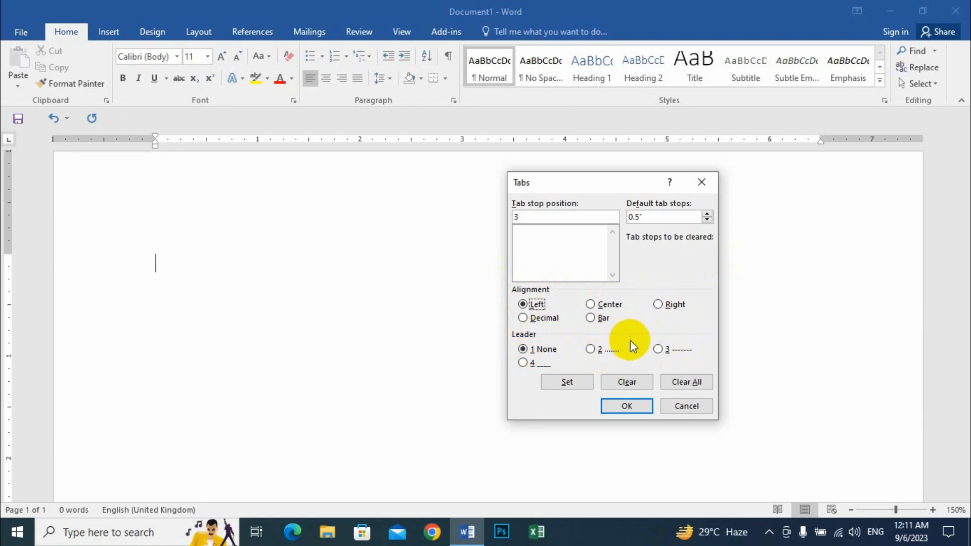
click(660, 349)
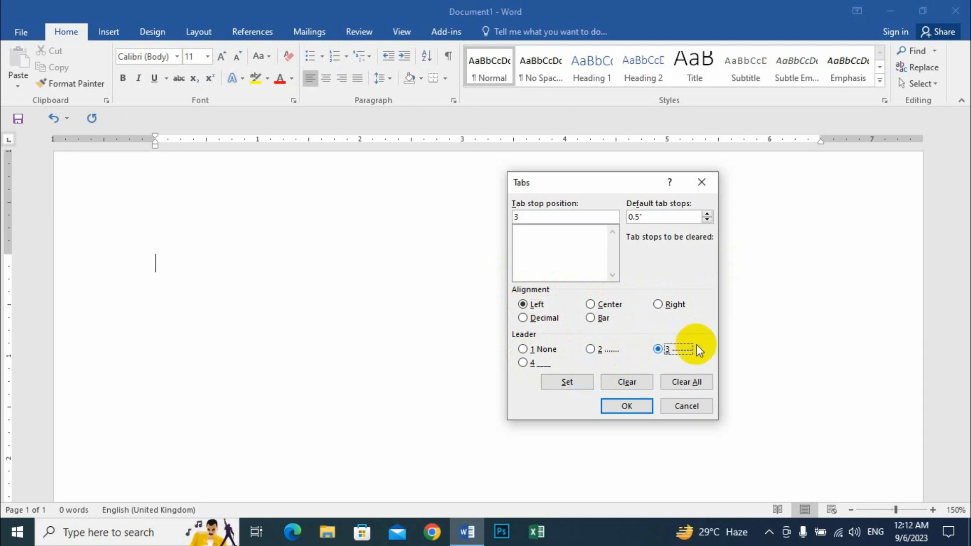
click(594, 350)
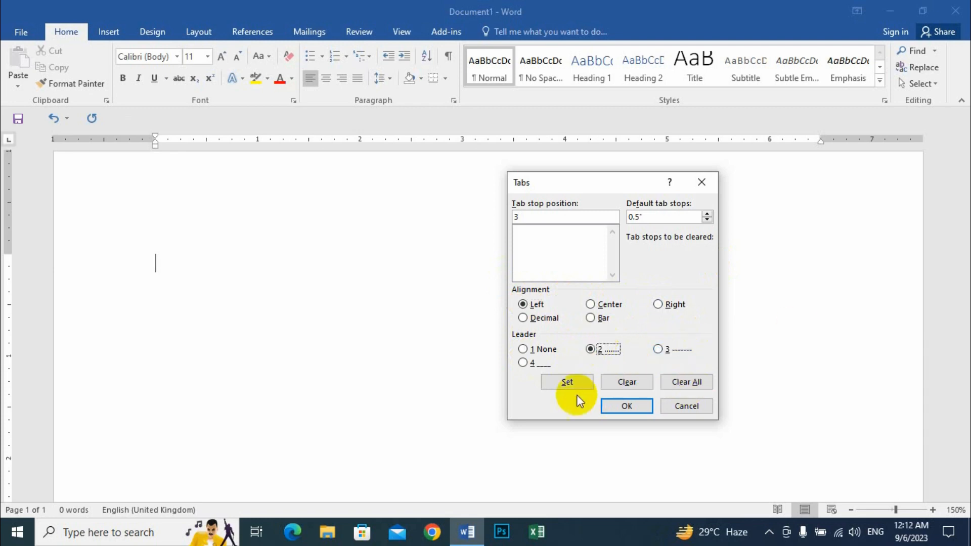
click(566, 383)
click(627, 407)
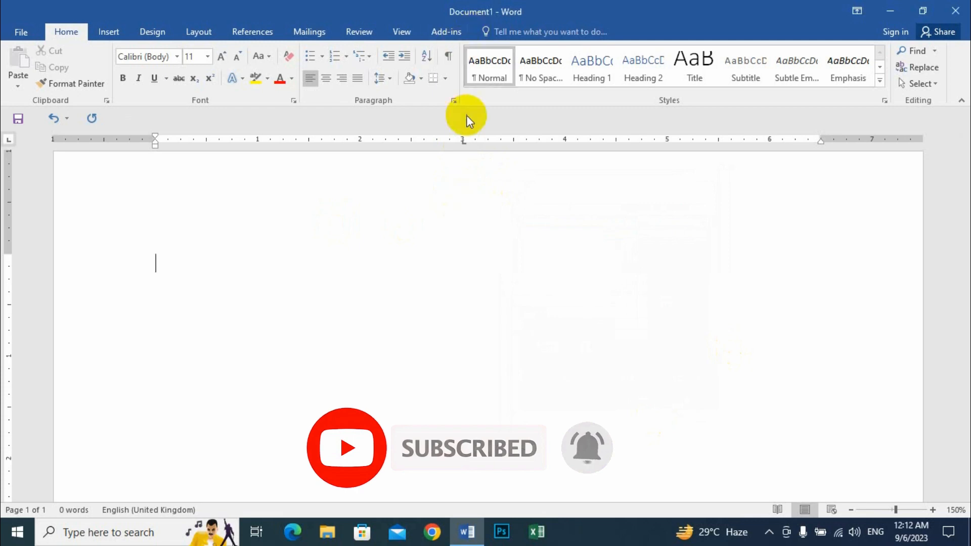
- Add a second left-aligned tab stop at 6 inches with the dotted leader style 2 to the empty paragraph
click(454, 101)
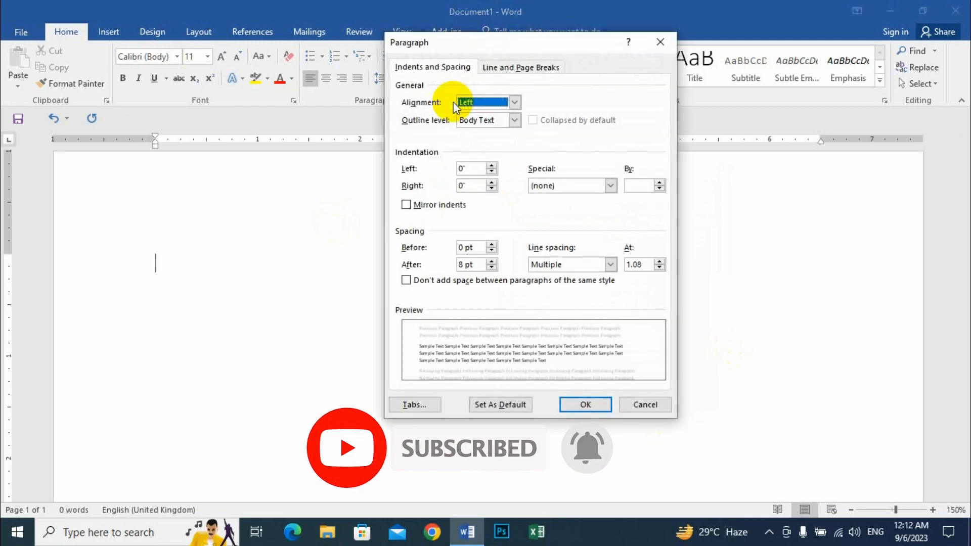
click(416, 405)
drag(567, 193, 655, 178)
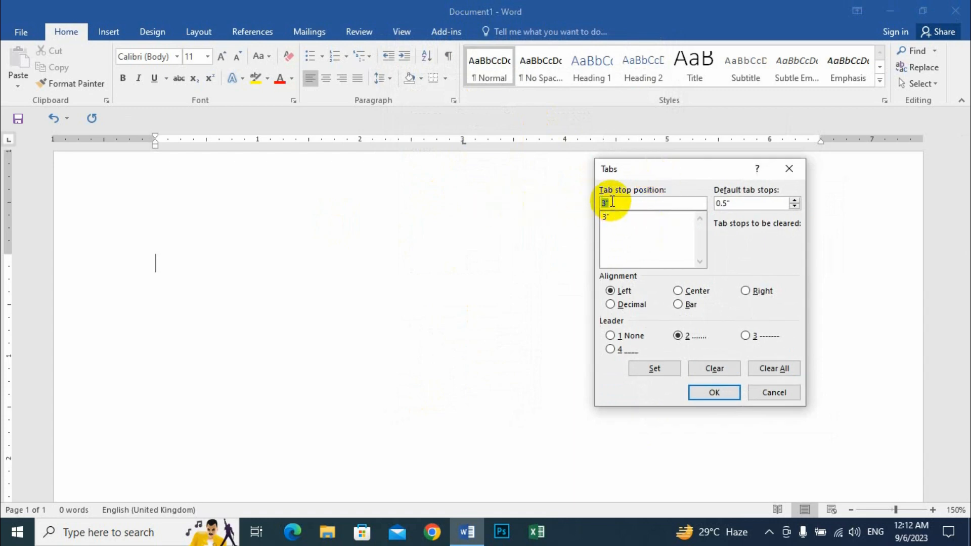
drag(615, 205, 591, 205)
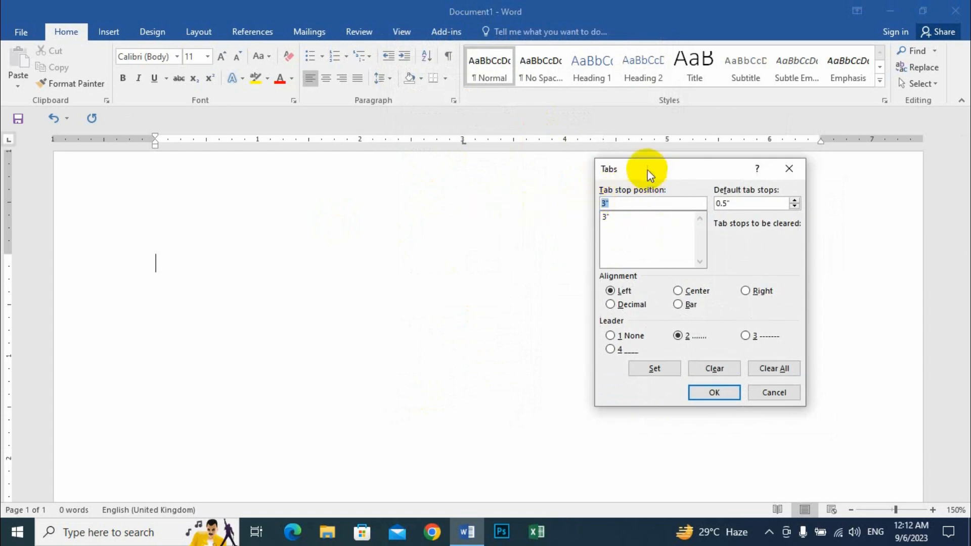
drag(646, 172, 646, 224)
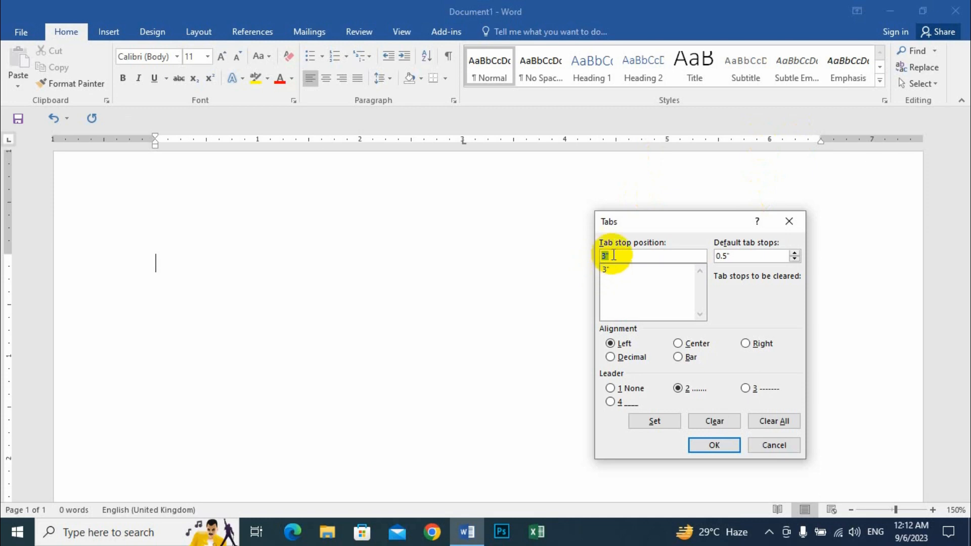
drag(613, 255, 588, 259)
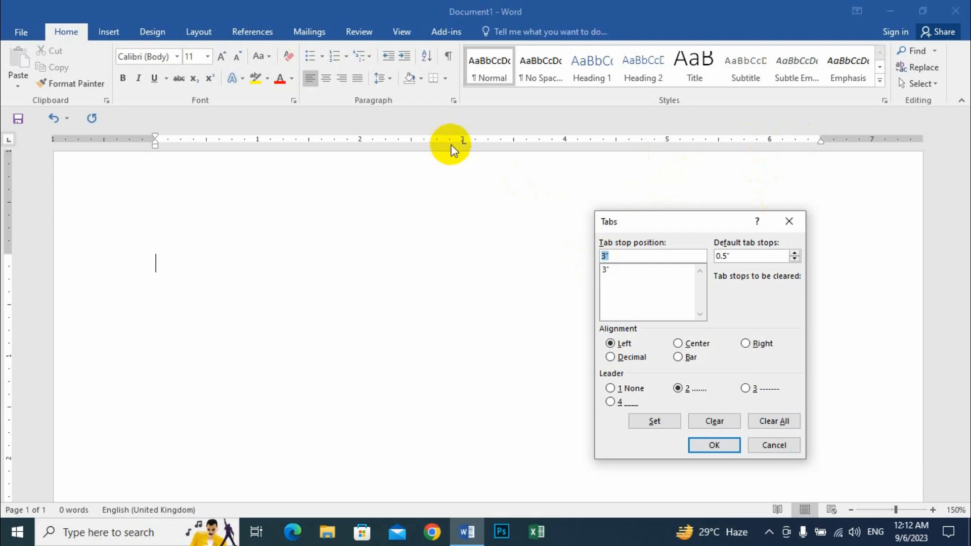
text(6)
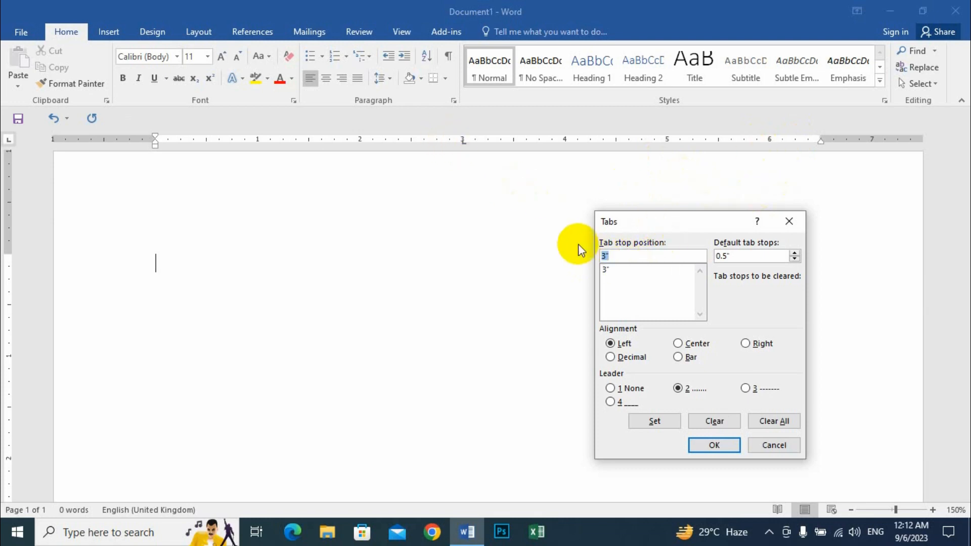
key(alt+1)
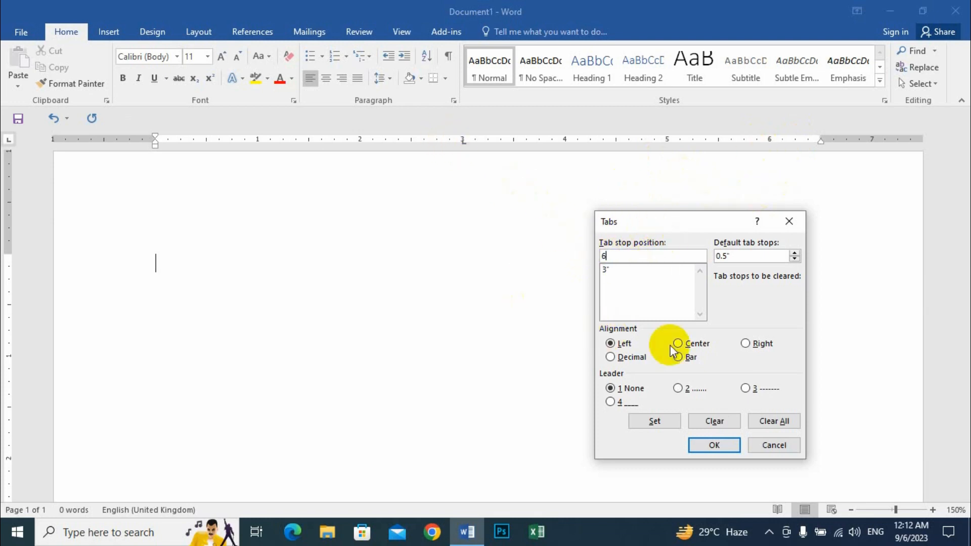
click(678, 387)
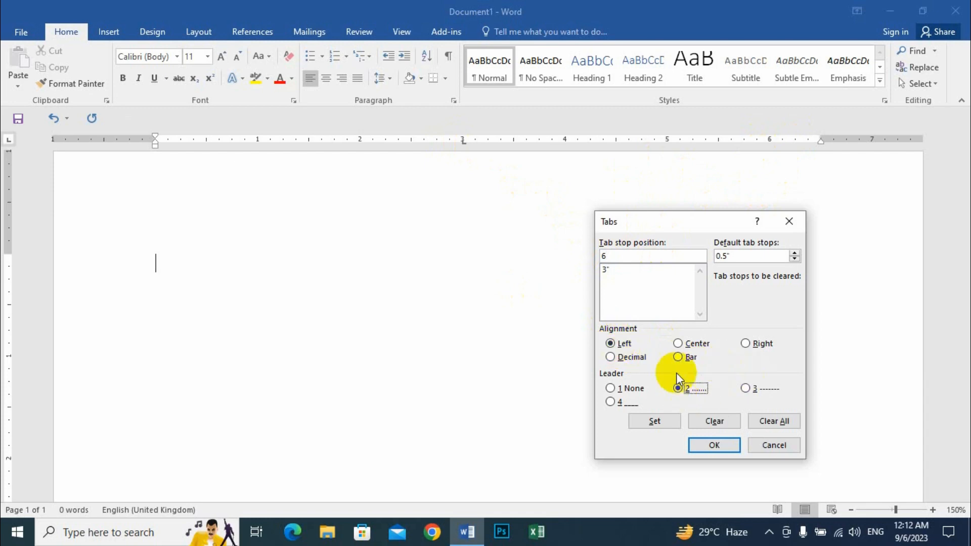
click(714, 445)
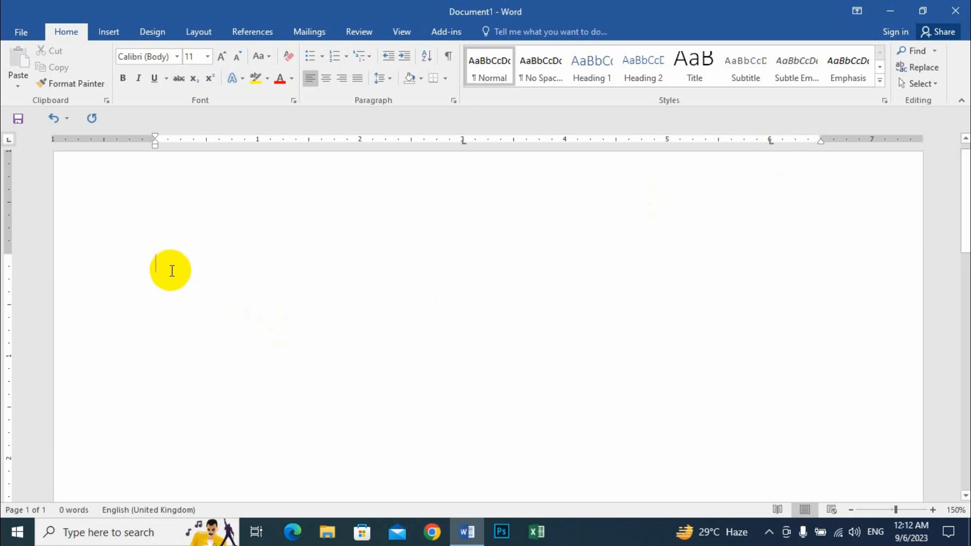
- Enter "Name" with a dotted leader to the 3-inch tab stop, followed by ", Father's Name" with a leader to the 6-inch stop
text(N)
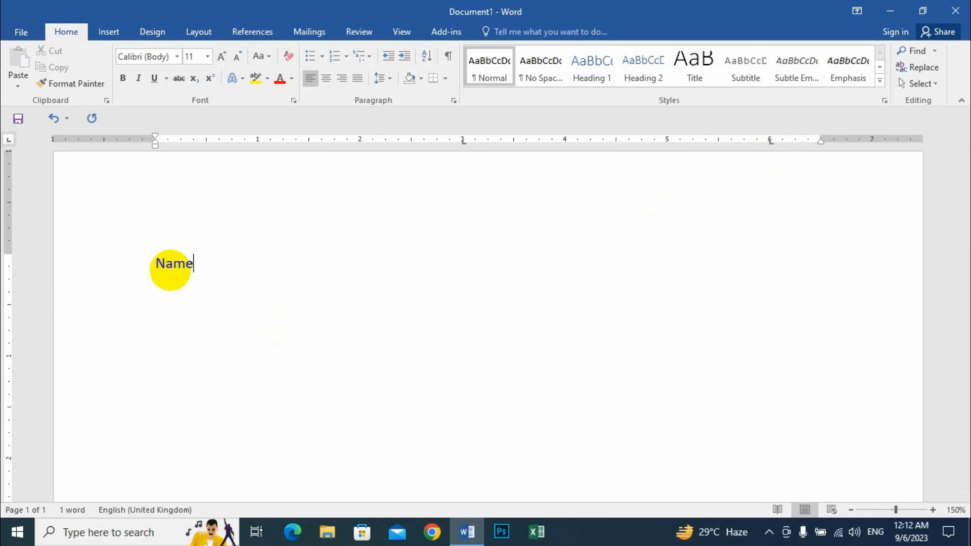
text(ame)
key(Tab)
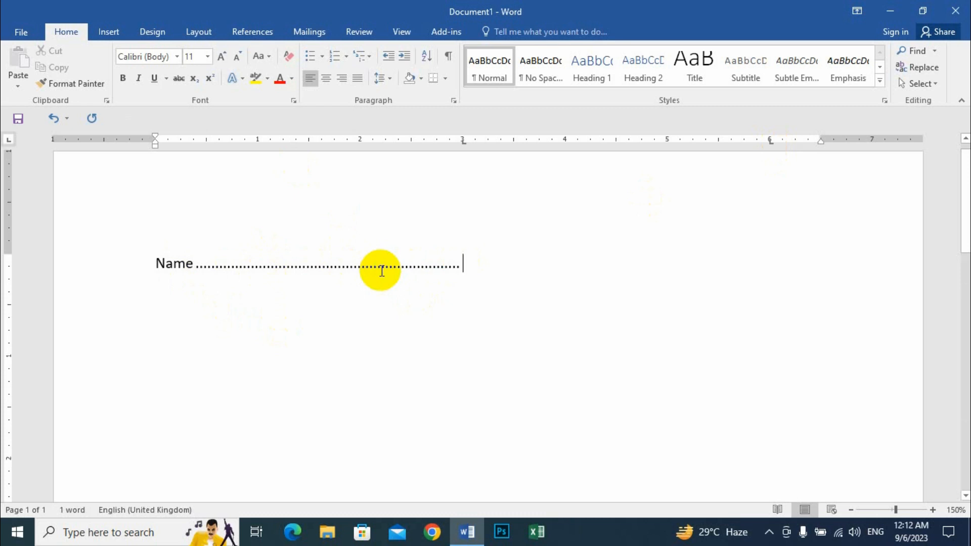
text(, F)
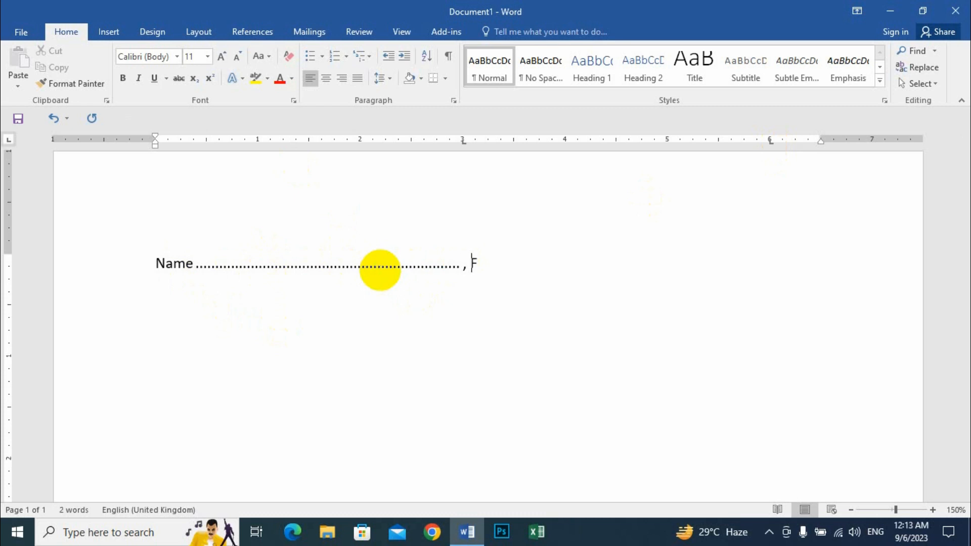
text(a)
text(ther's Nam)
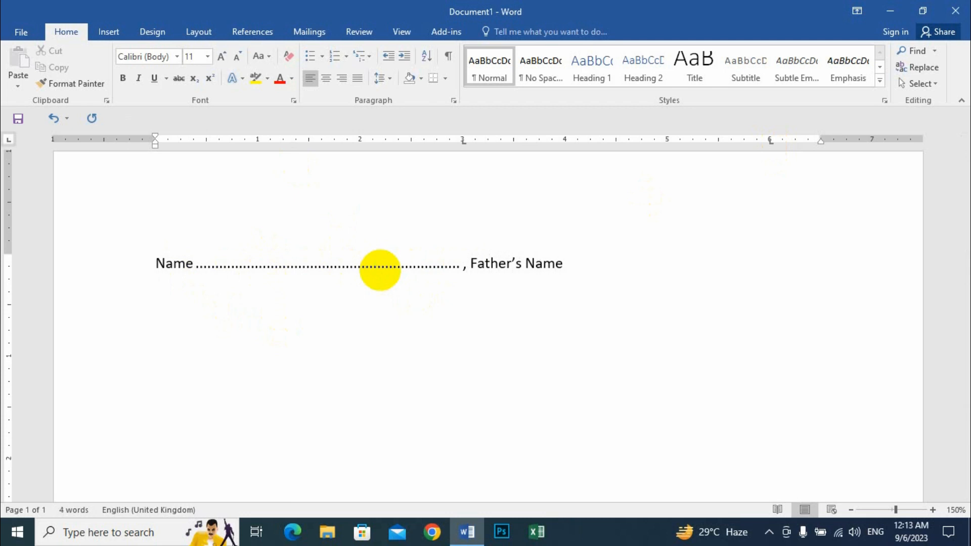
text(e)
key(Tab)
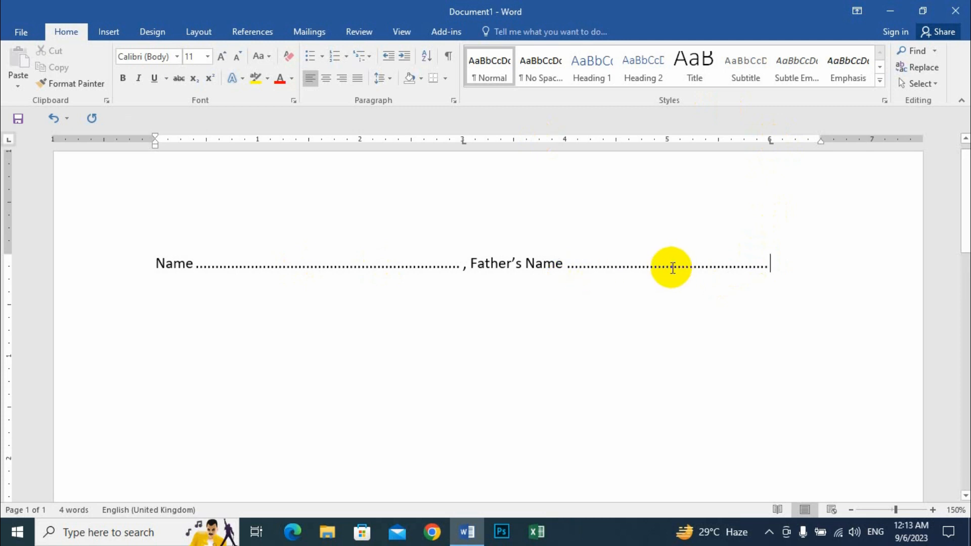
- Continue the form with ", Mother's Name" followed by a dotted leader up to the 3-inch tab stop
text(, M)
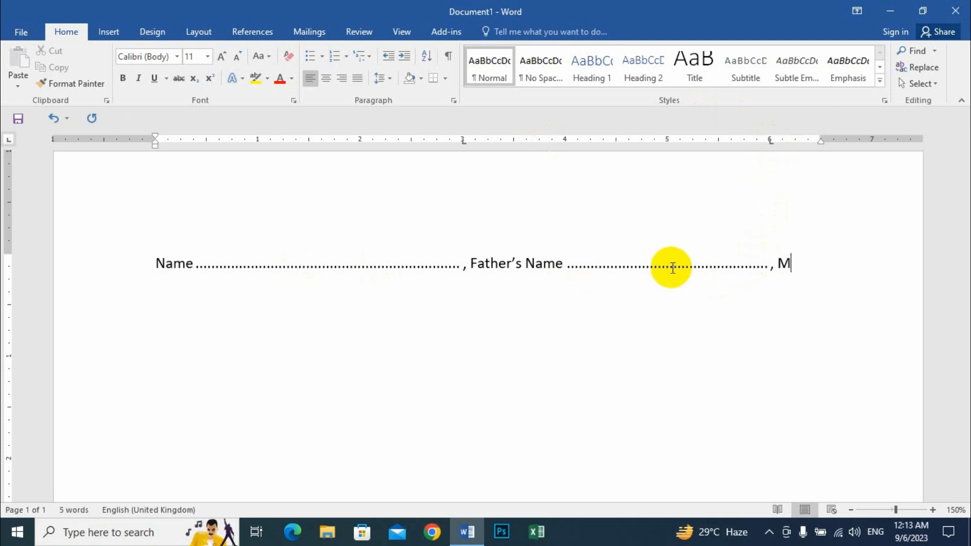
text(other)
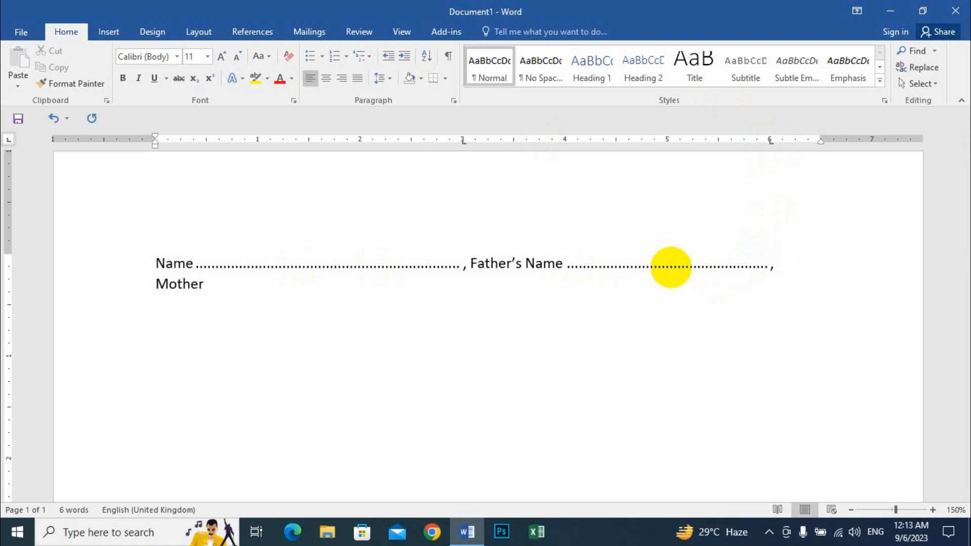
text('s Name)
text(........................................................................)
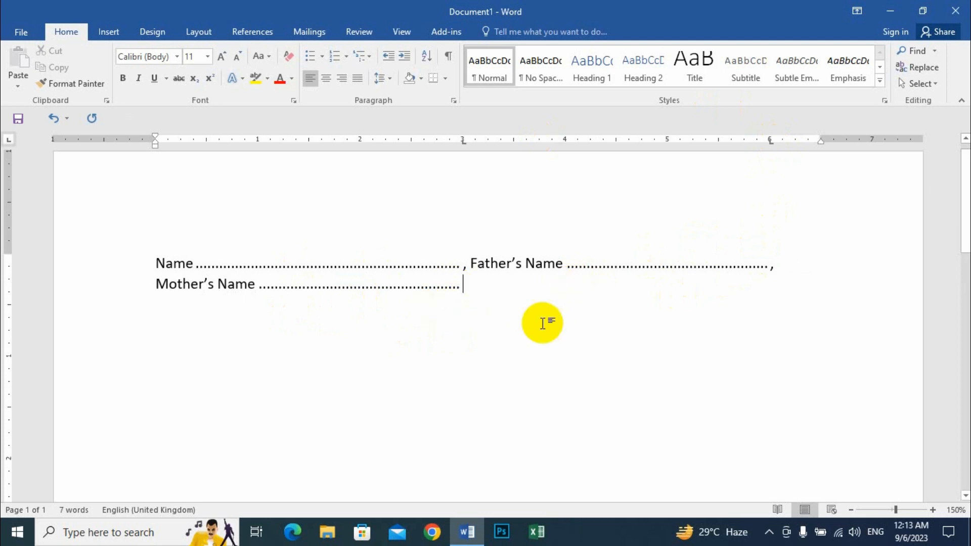
- Add ", Present Address" with a dotted leader to the 6-inch stop and ", Contract Number" with a leader to the 3-inch stop
text(,    )
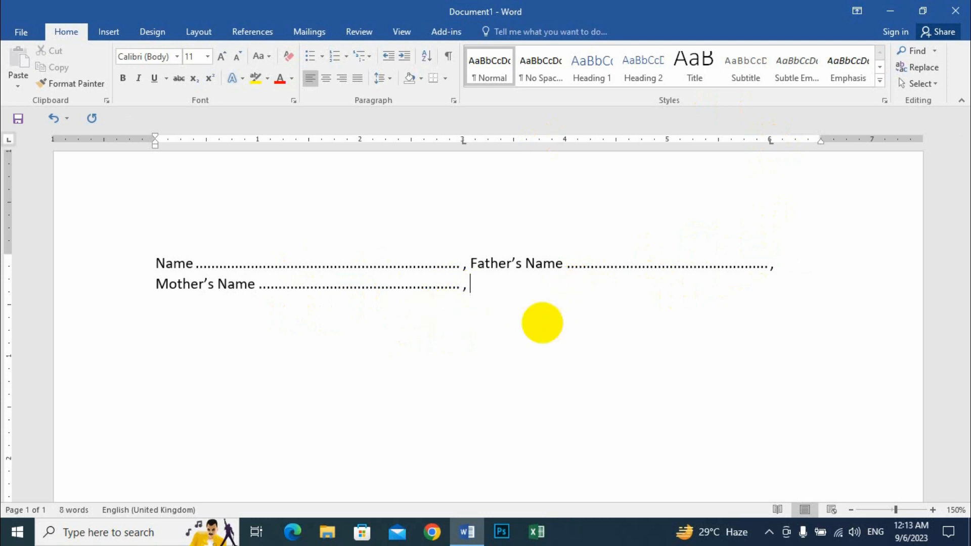
text(Present Addr)
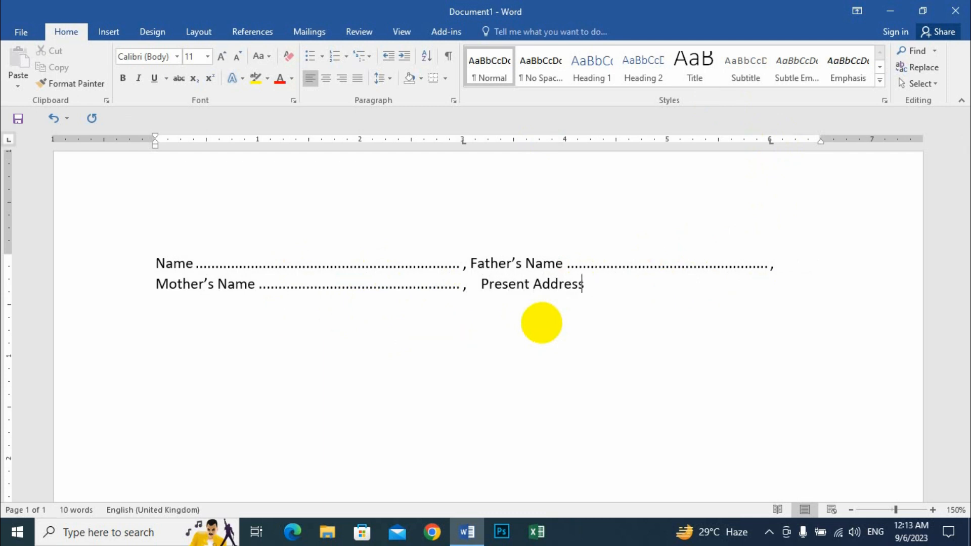
text(ess)
key(Tab)
text(, Contrac)
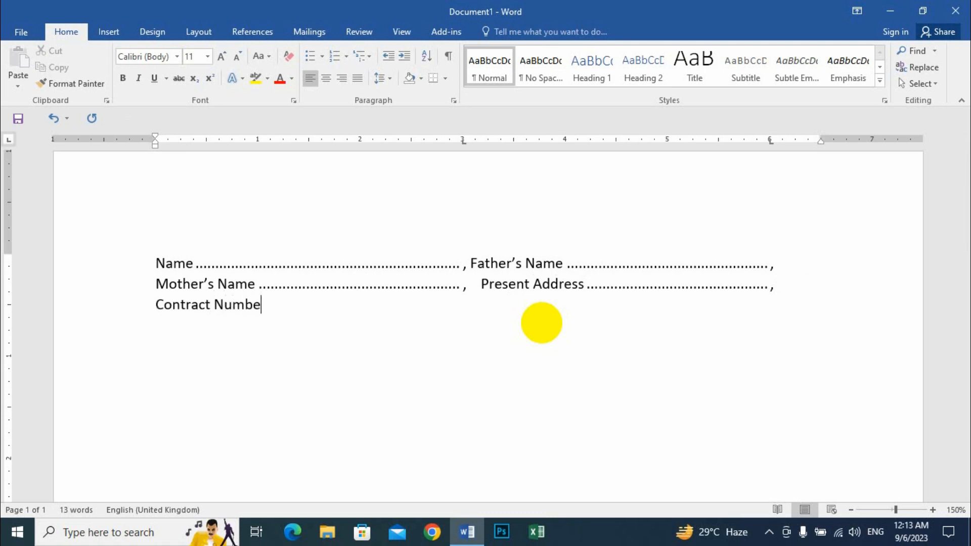
text(t Number.....................................................................)
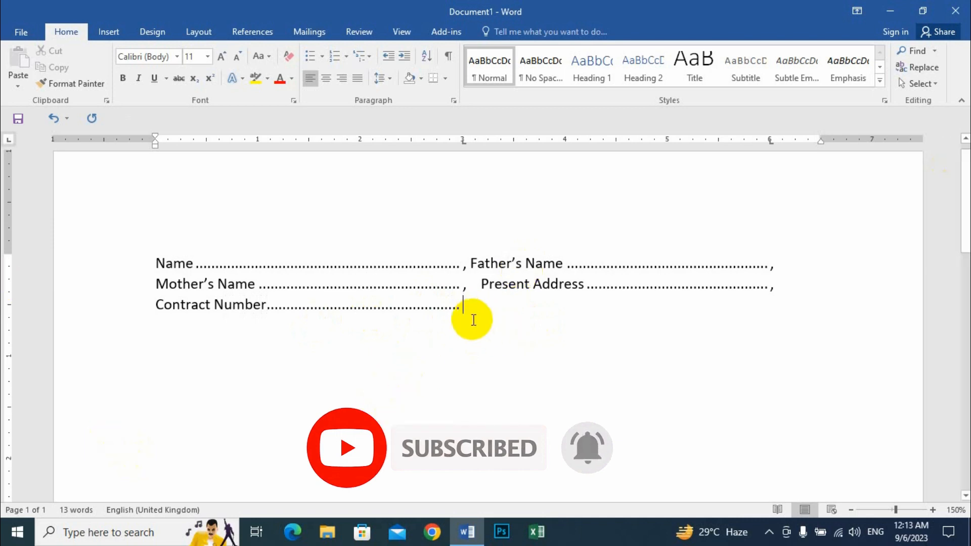
- Delete all the dotted form lines and remove the 3-inch and 6-inch tab stops from the empty paragraph
drag(473, 320, 137, 249)
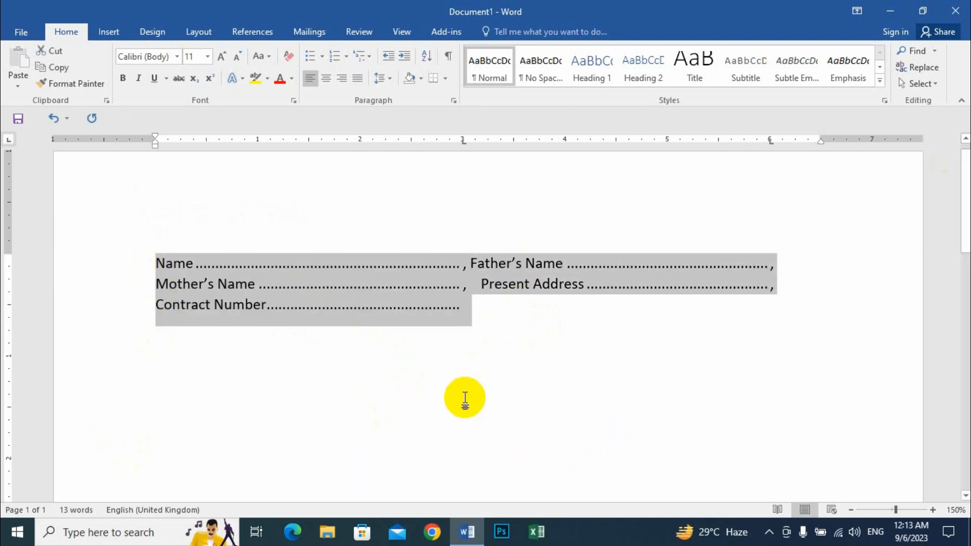
click(473, 354)
drag(470, 322, 130, 244)
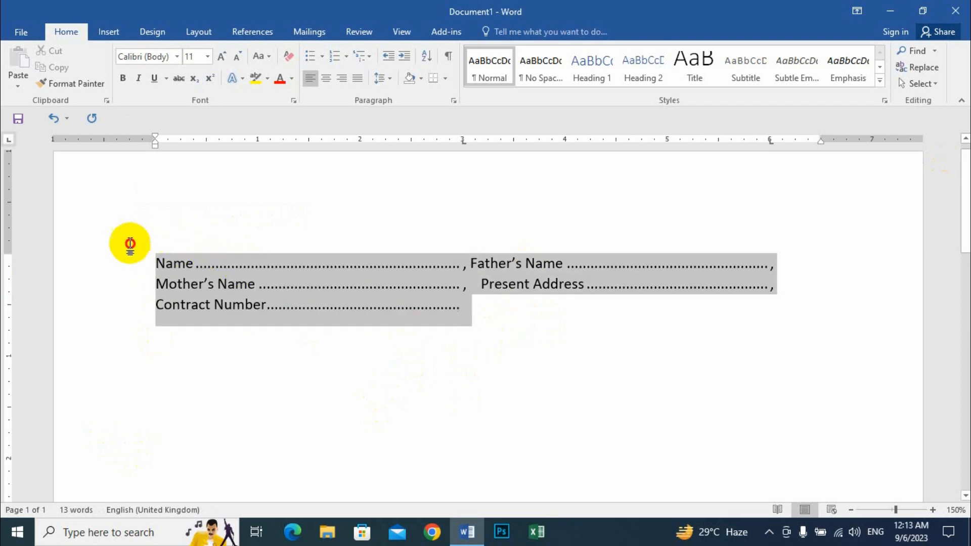
click(526, 349)
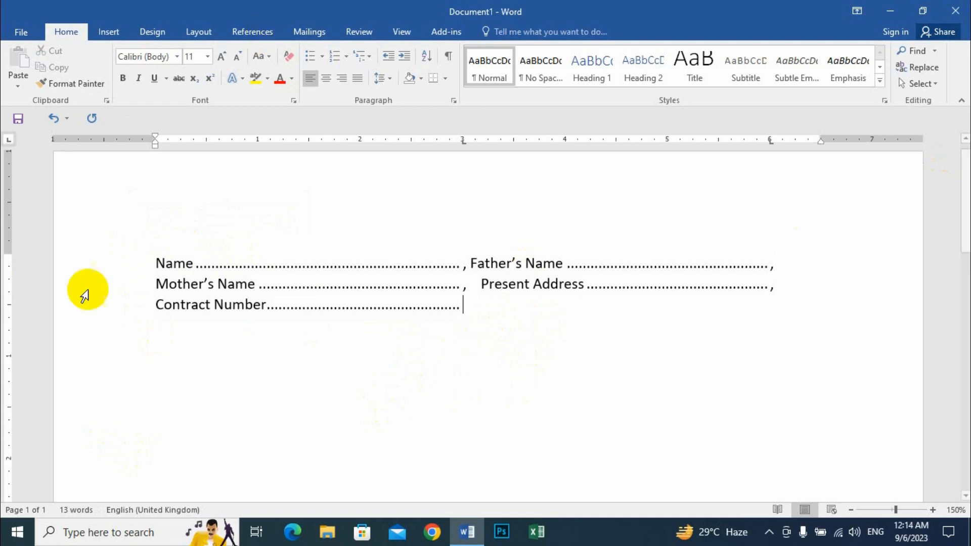
drag(517, 334, 47, 255)
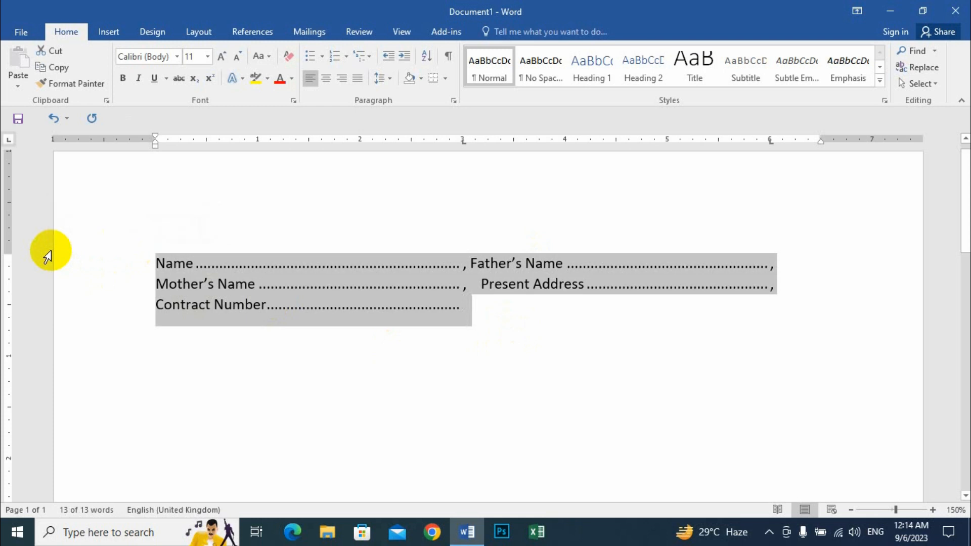
key(Delete)
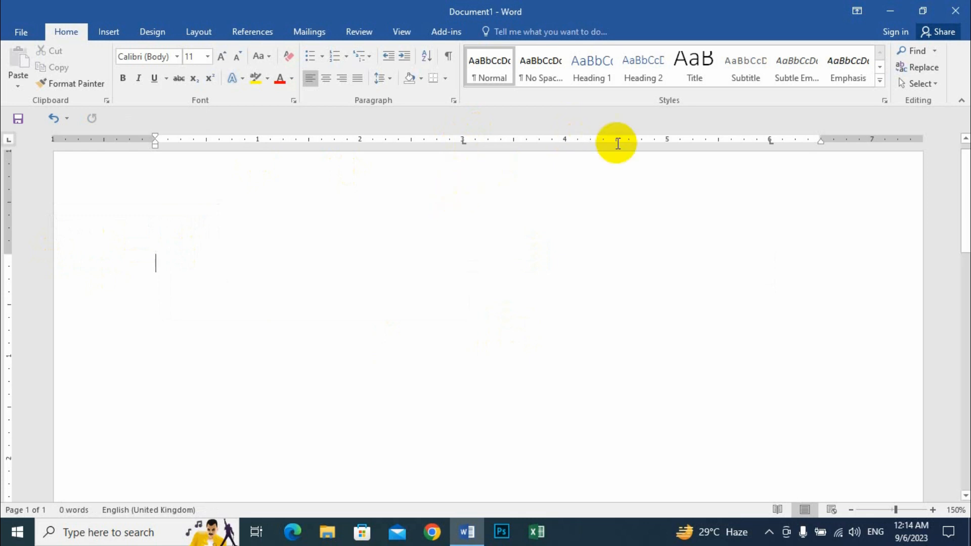
drag(463, 142, 463, 182)
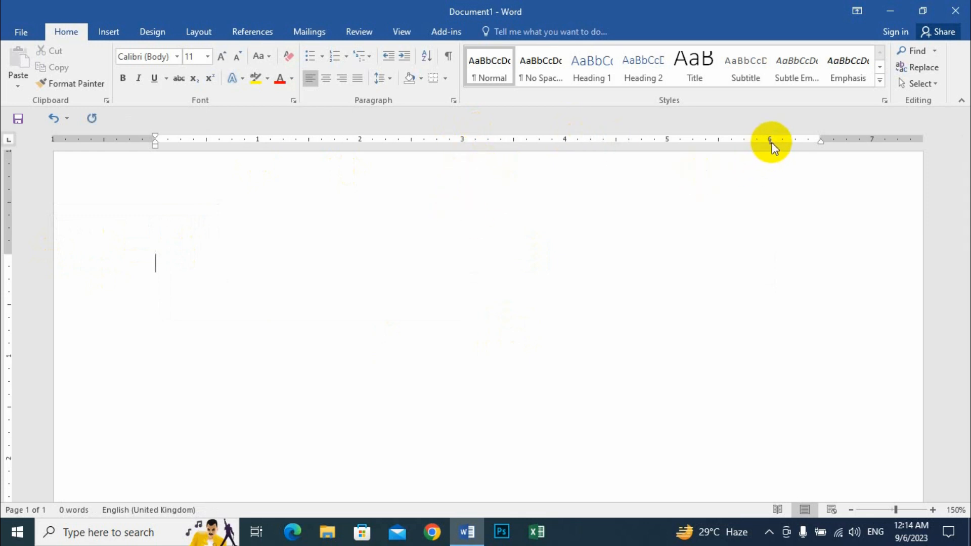
drag(770, 142, 772, 174)
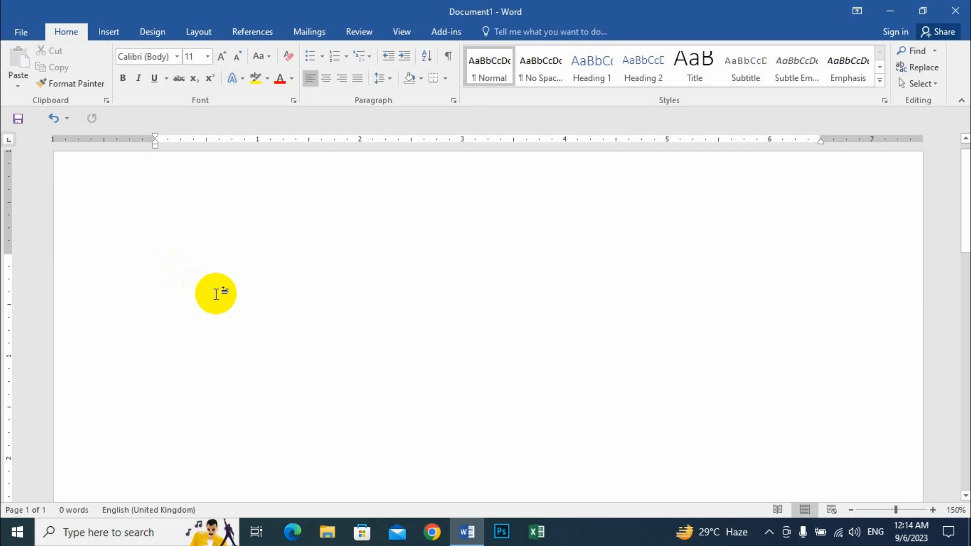
- Enter three tab-separated rows of numbers: 60, 698, 547; 54, 58, 476; and 65, 78, 98
text(60	)
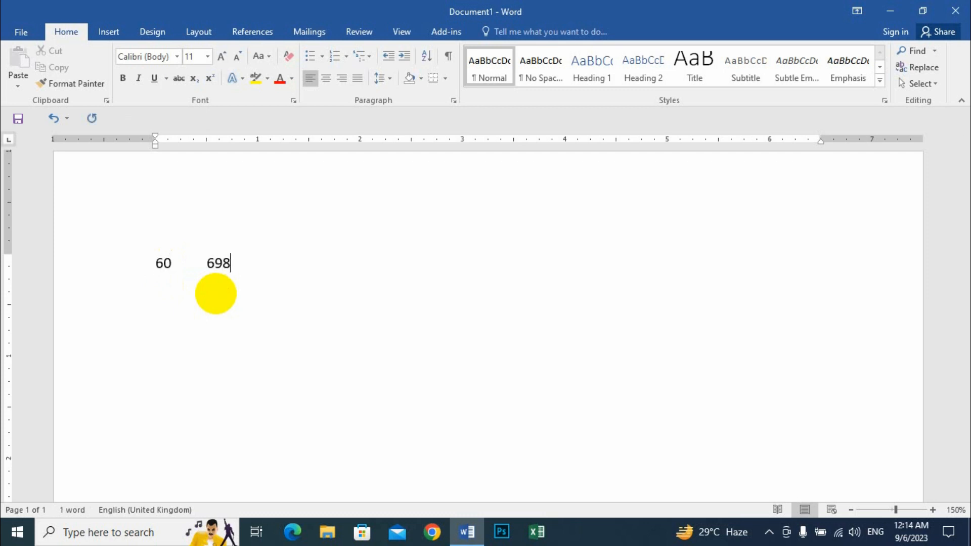
text(698)
key(Tab)
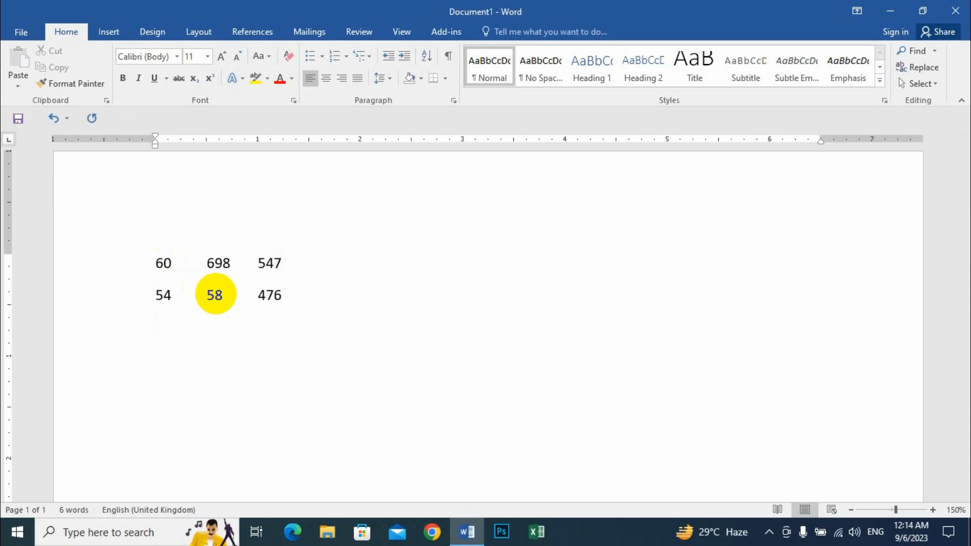
text(8)
key(Tab)
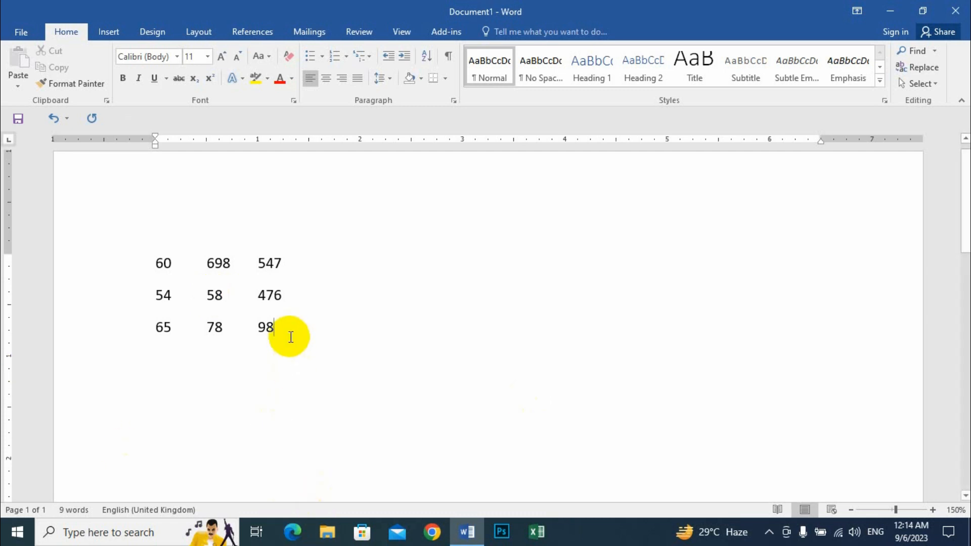
- Indent the first line of each of the three number rows to 0.5 inch
click(219, 293)
click(155, 262)
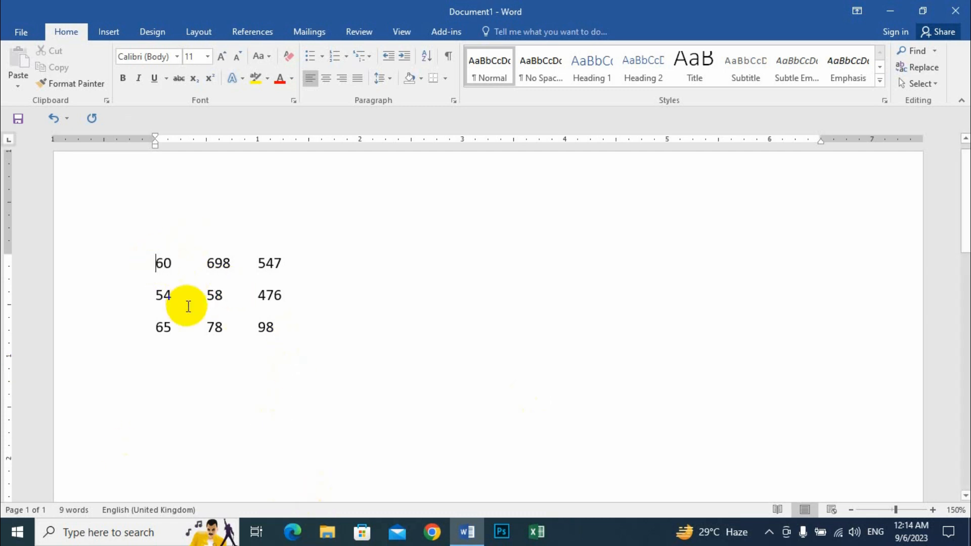
key(Tab)
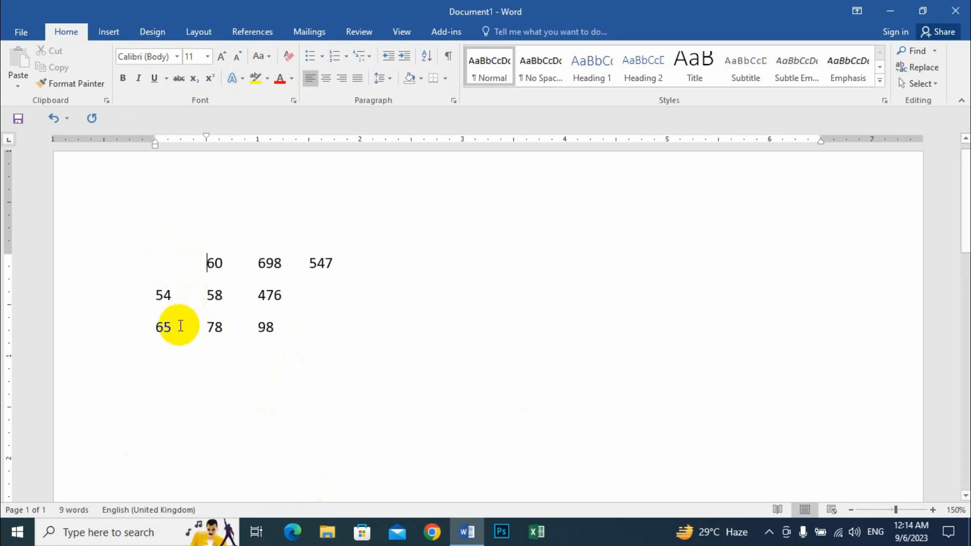
click(156, 295)
key(Tab)
click(155, 328)
key(Tab)
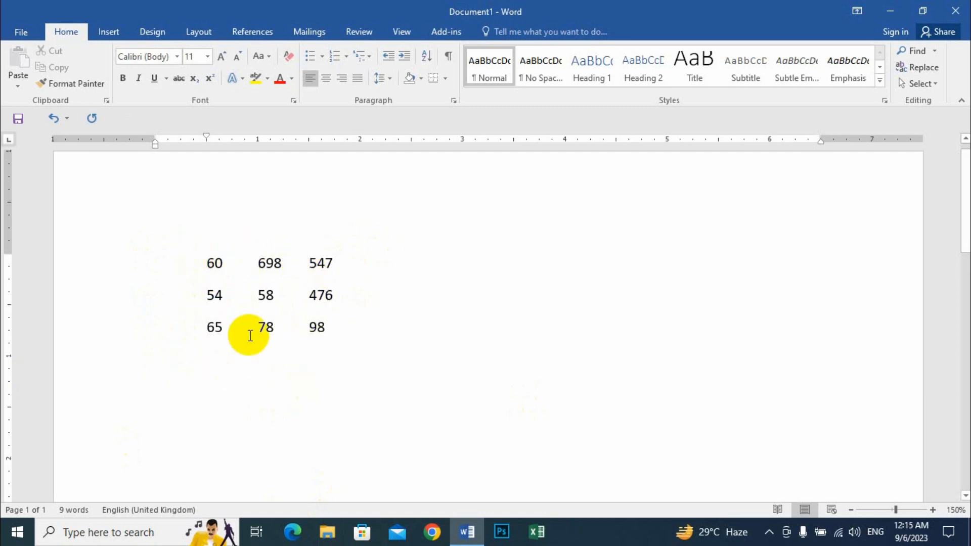
- Add bar tabs to all three number rows at about 0.4, 0.8, 1.3 and 1.8 inches, drawing vertical lines around the columns
click(303, 264)
drag(208, 264, 326, 323)
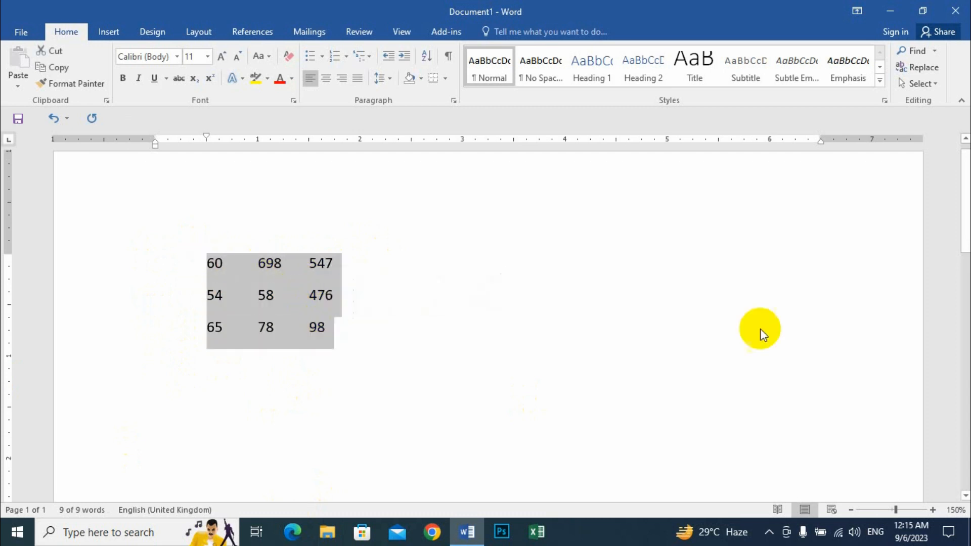
click(9, 140)
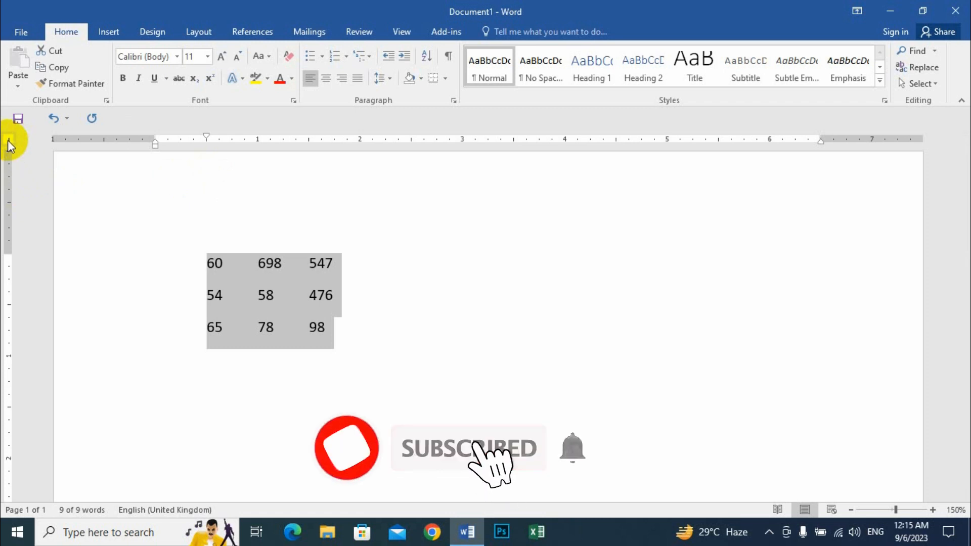
click(198, 142)
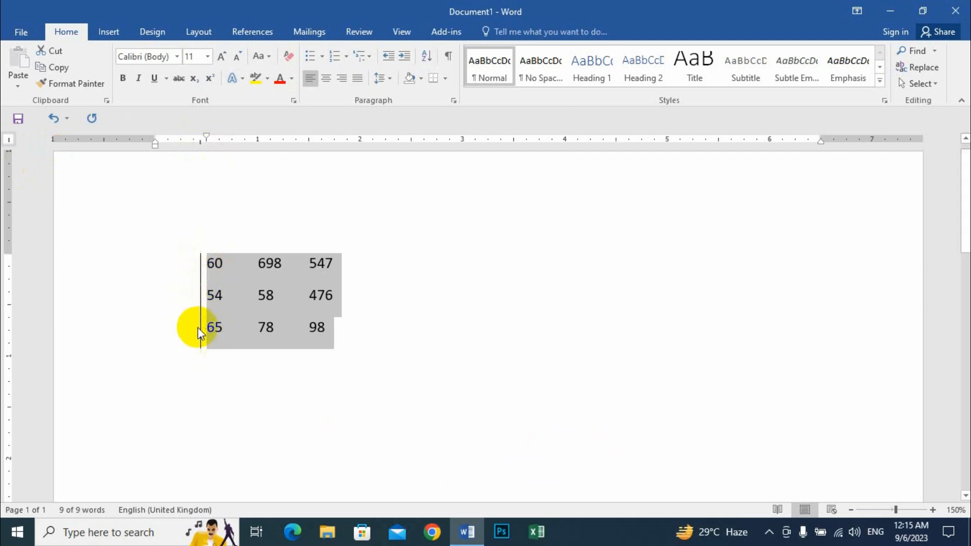
click(240, 141)
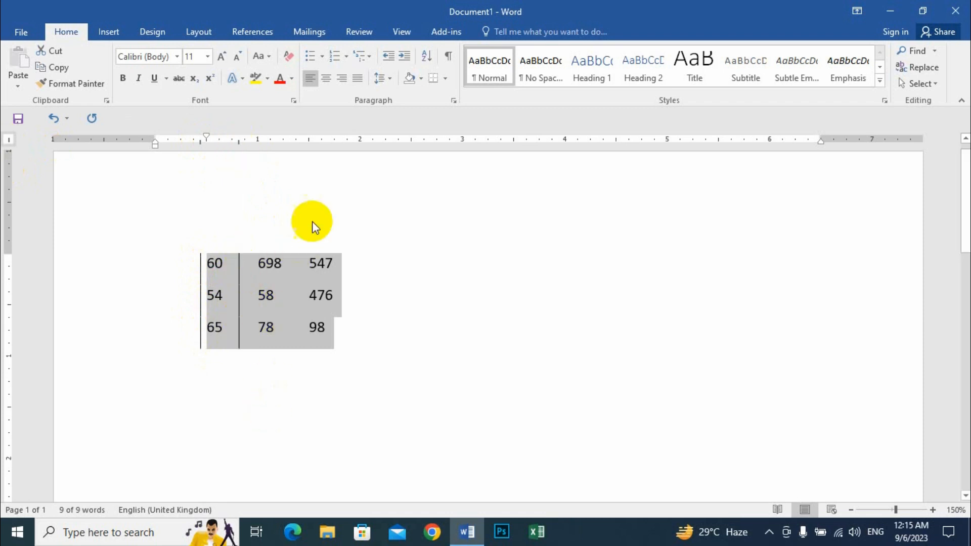
click(291, 141)
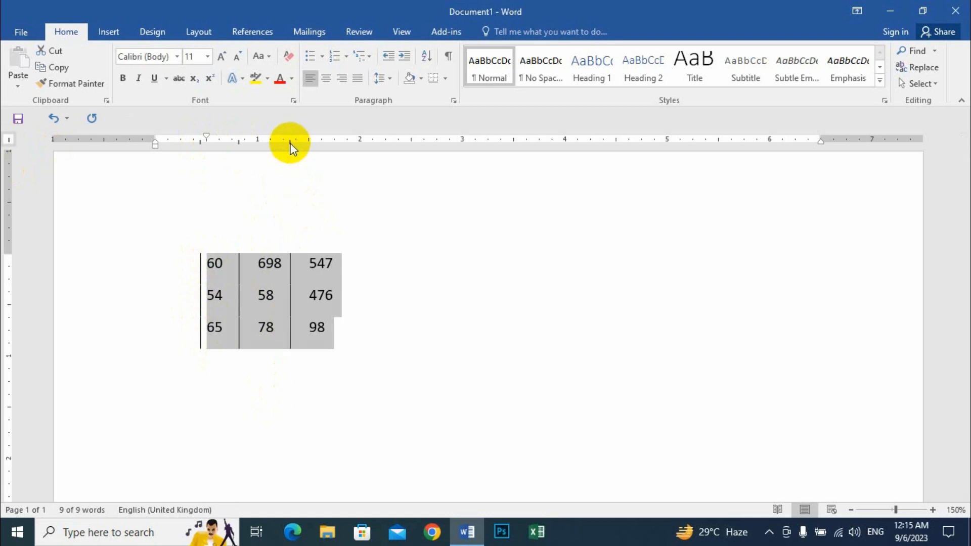
click(338, 143)
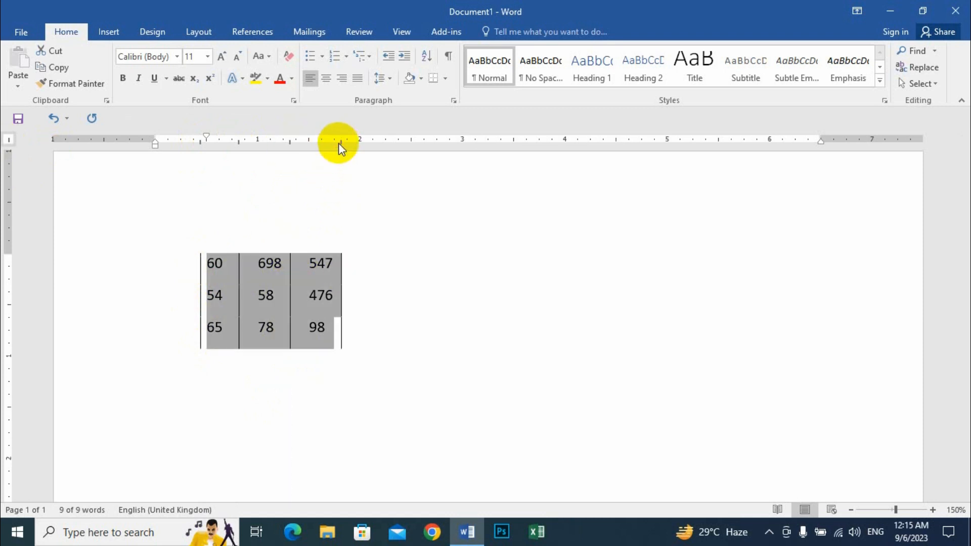
click(340, 314)
drag(334, 337, 163, 265)
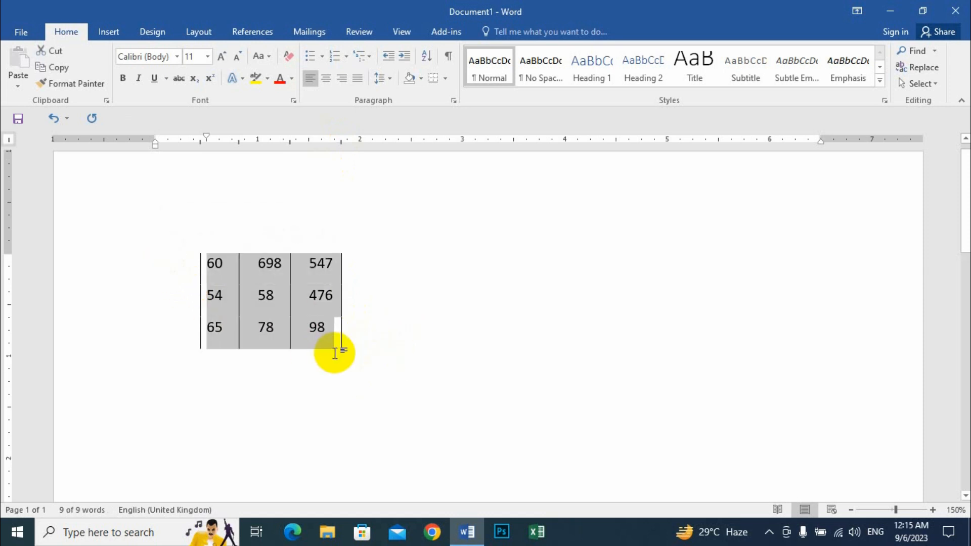
click(376, 338)
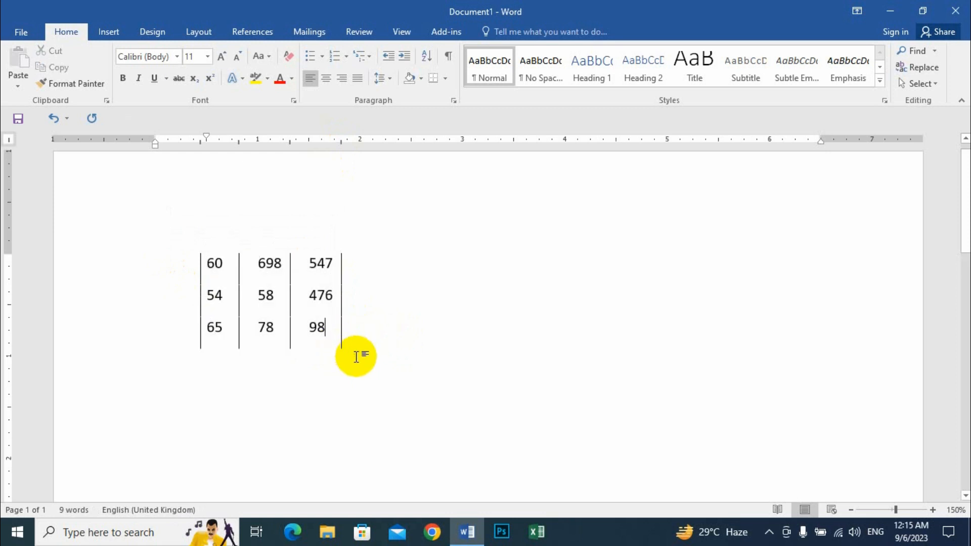
drag(357, 356, 136, 247)
key(BackSpace)
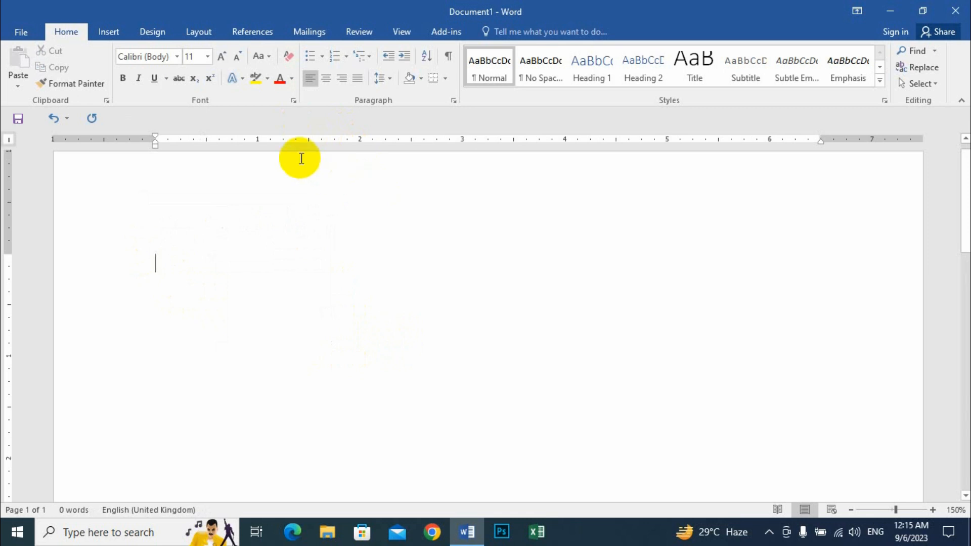
key(ctrl+z)
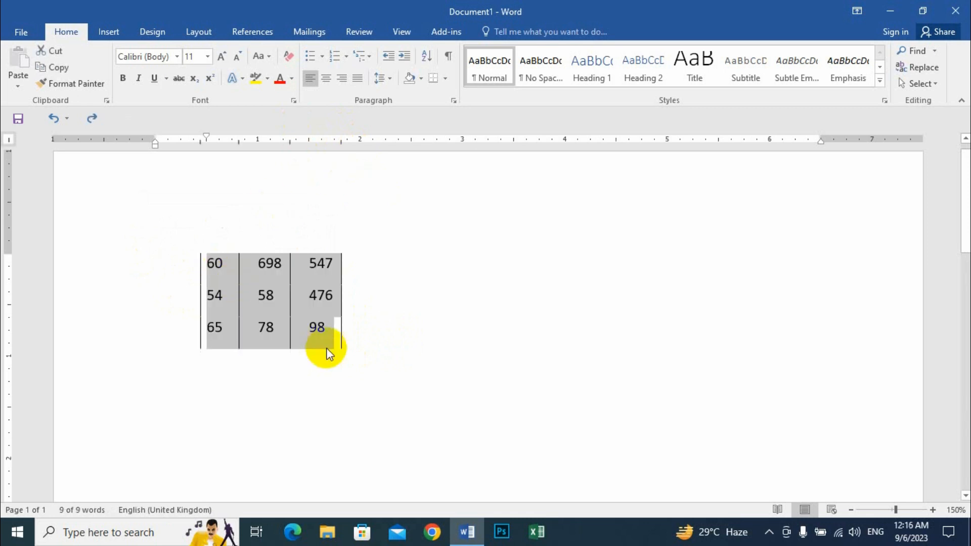
- Delete the three number rows and clear their bar tabs and first-line indent from the empty paragraph
key(Delete)
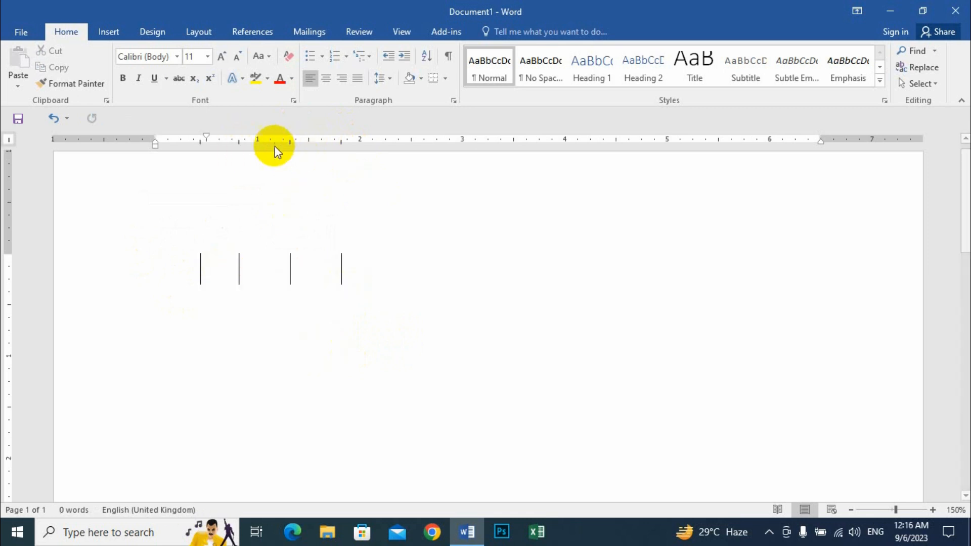
key(ctrl+z)
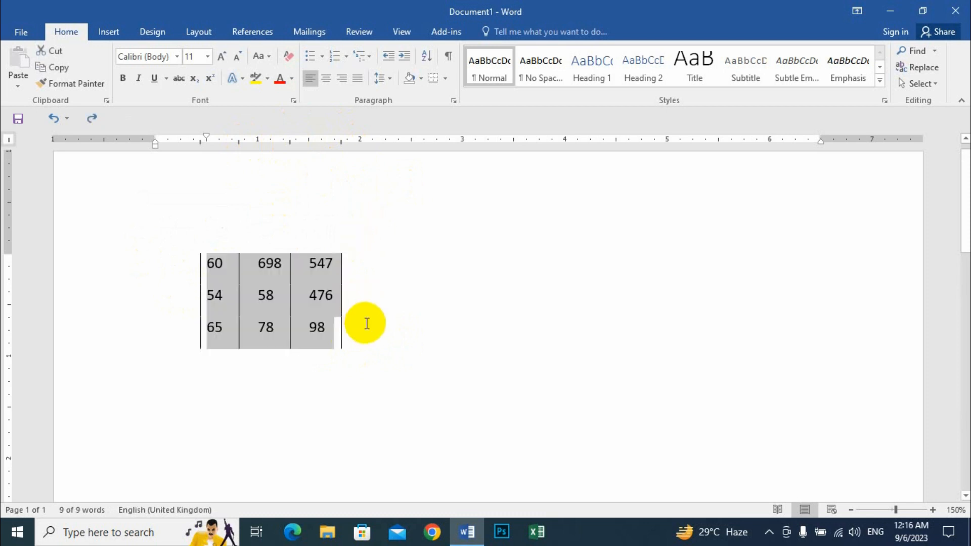
key(BackSpace)
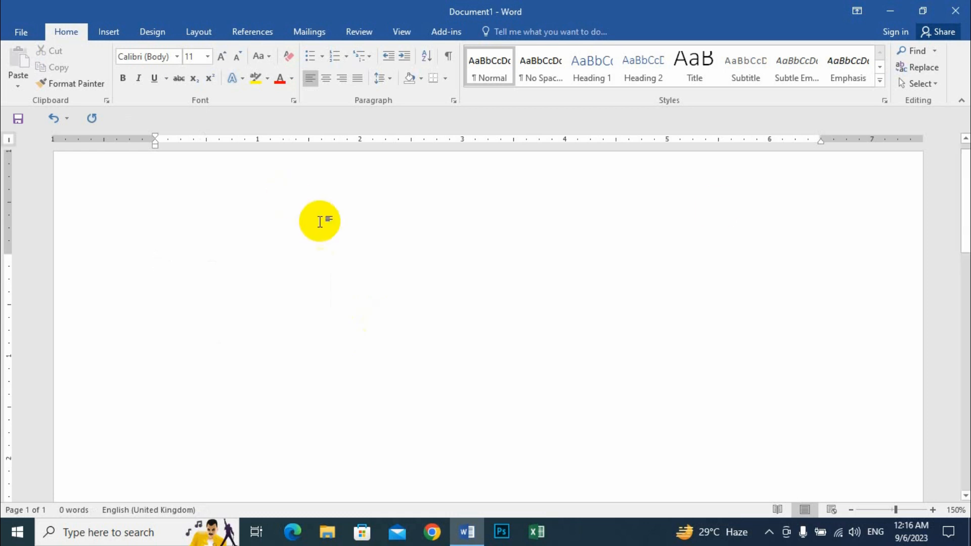
- Enter 54698.00, 6958714.00, 65987.00, 254.00 and 10.00 on separate lines in font size 14
click(211, 58)
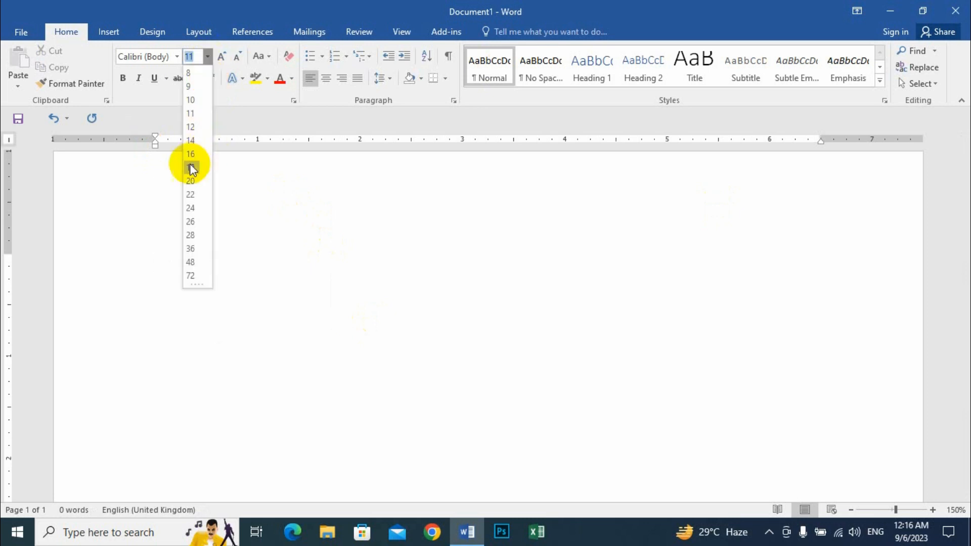
click(190, 140)
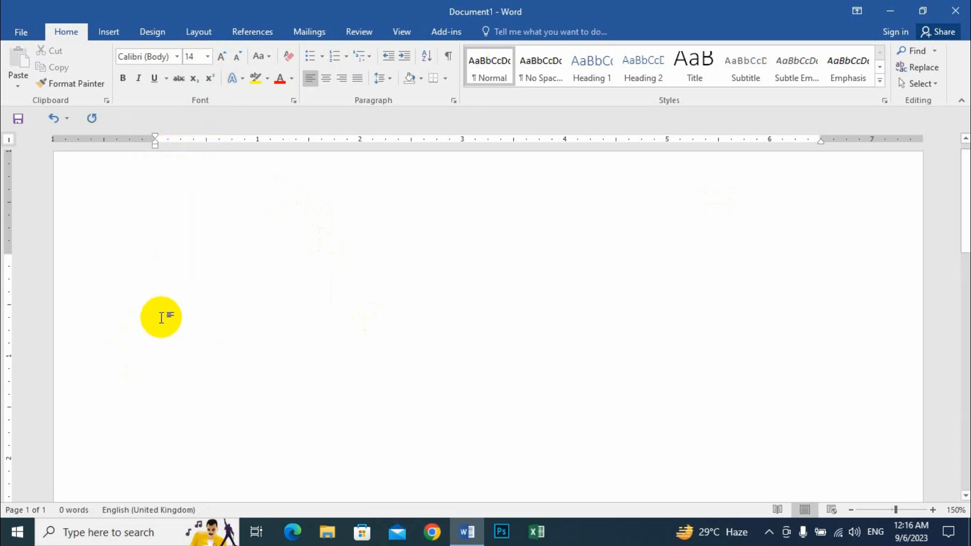
ctrl+scroll(127, 311, up, 1)
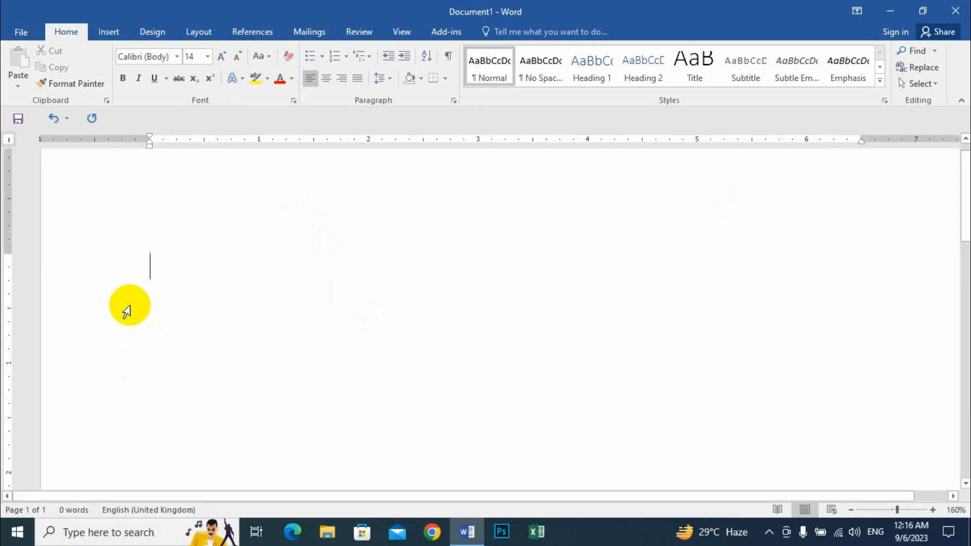
text(54698)
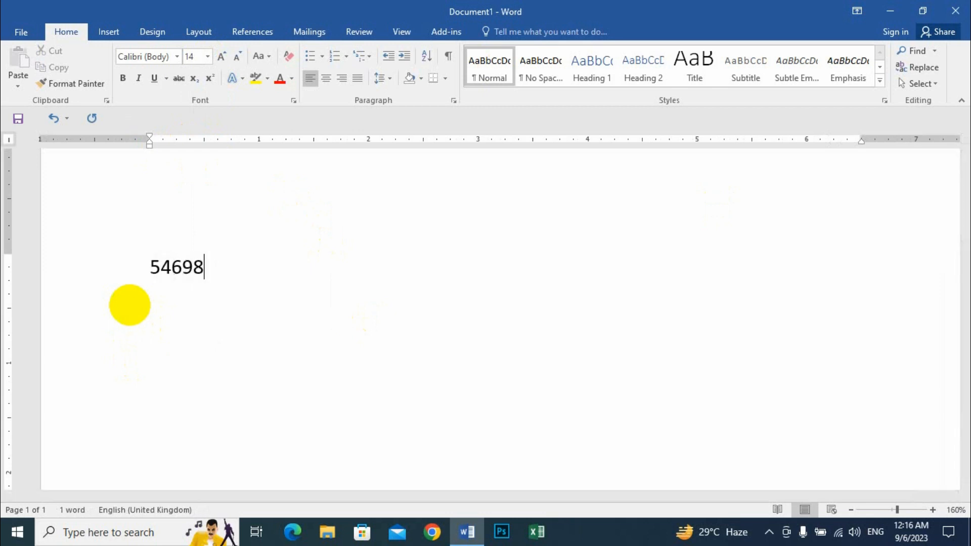
text(.00 695)
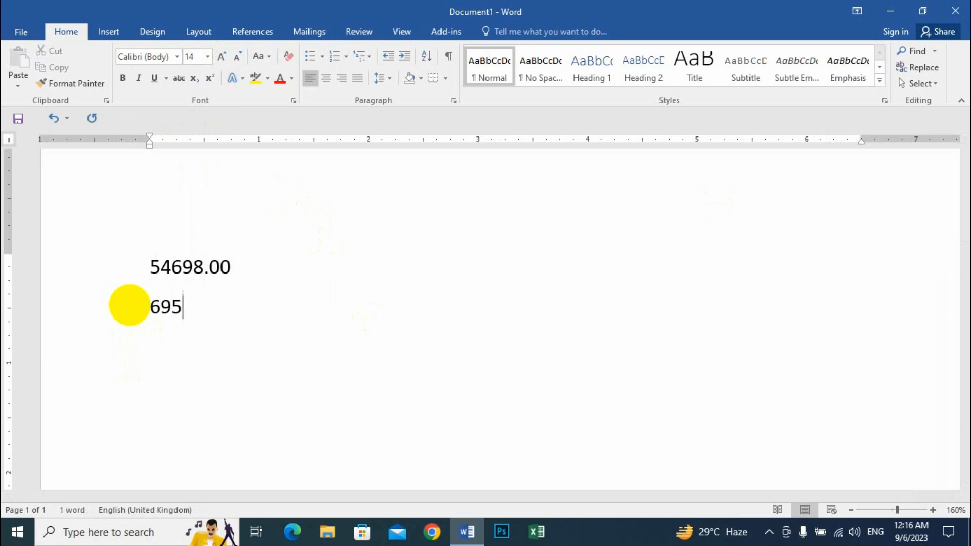
text(8714)
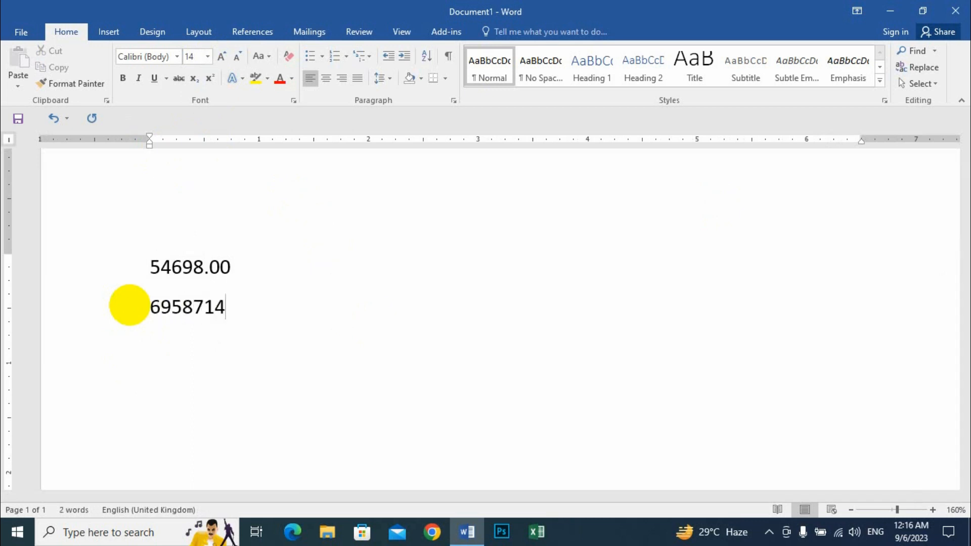
text(.00 )
text(65987)
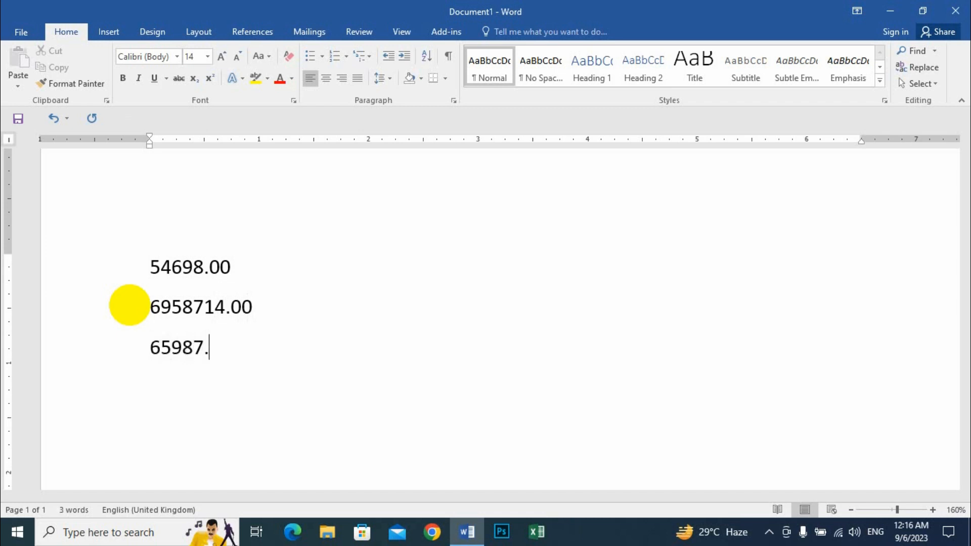
text(.00 )
text(254.)
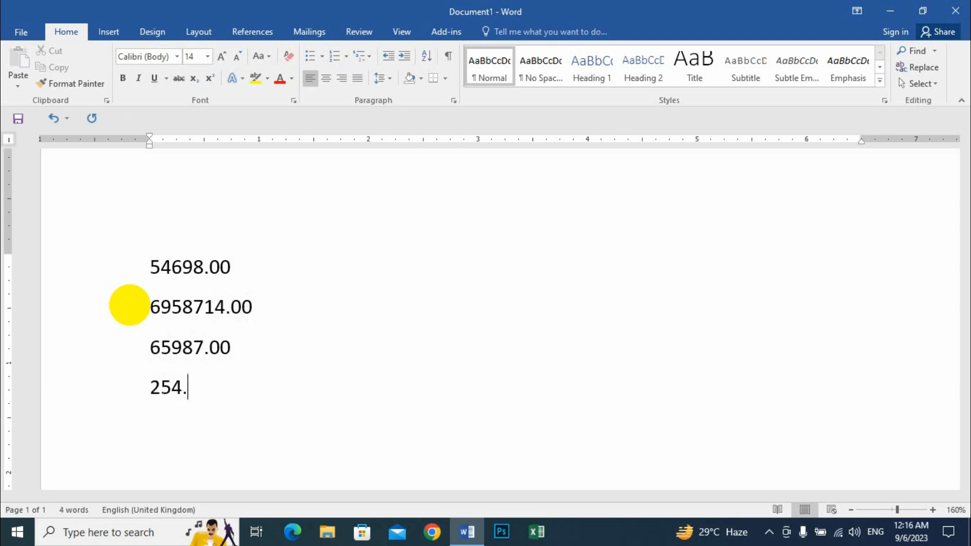
text(00 1)
text(0)
text(.)
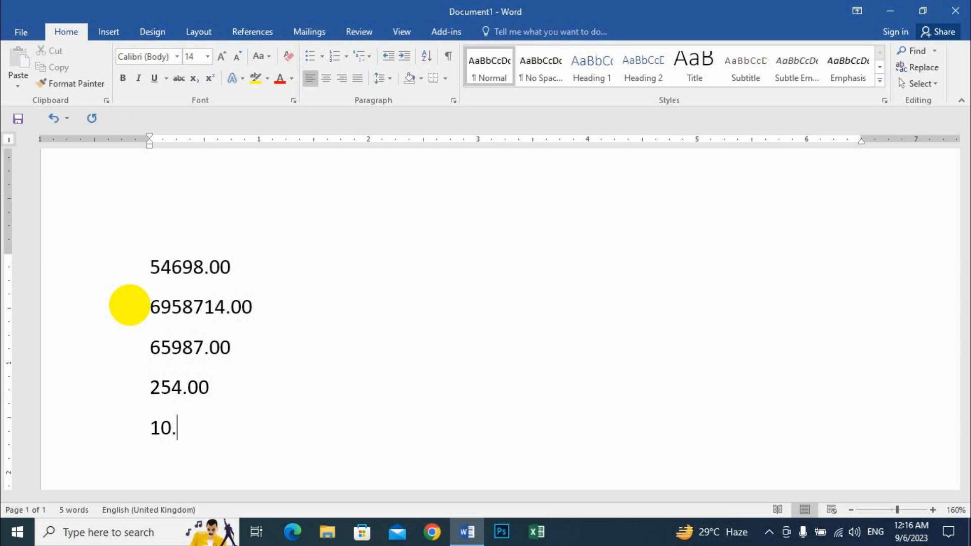
text(00)
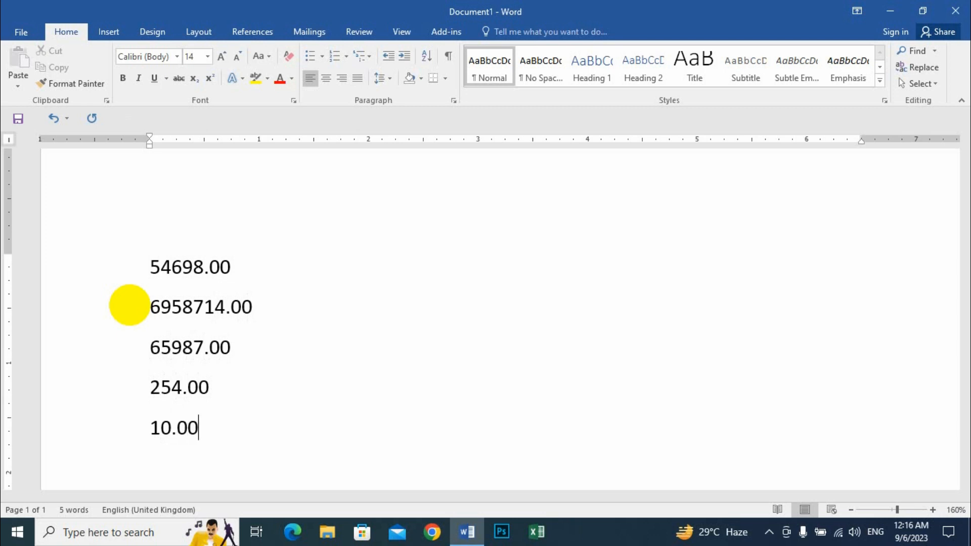
- Examine where the decimal points and decimal digits sit in each of the five numbers
click(298, 306)
scroll(203, 303, down, 2)
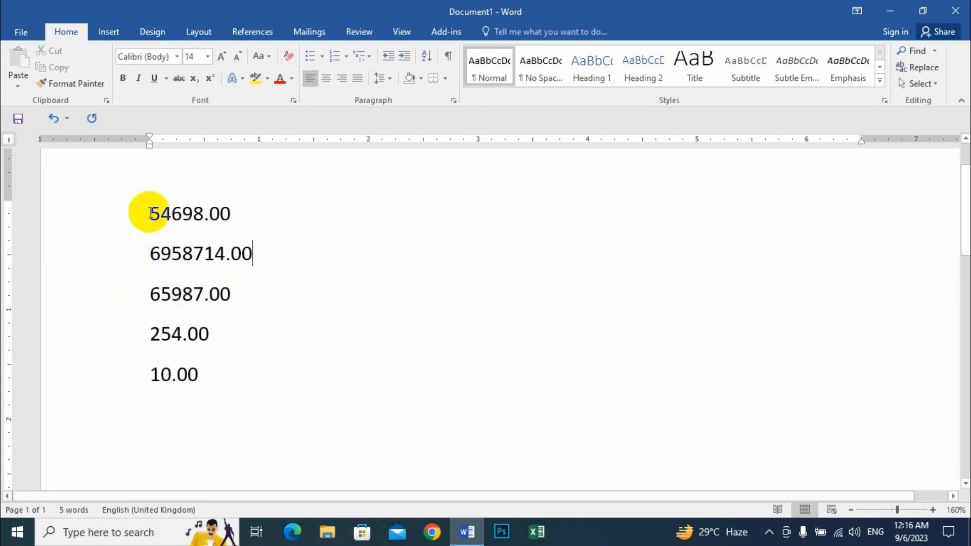
drag(147, 212, 165, 371)
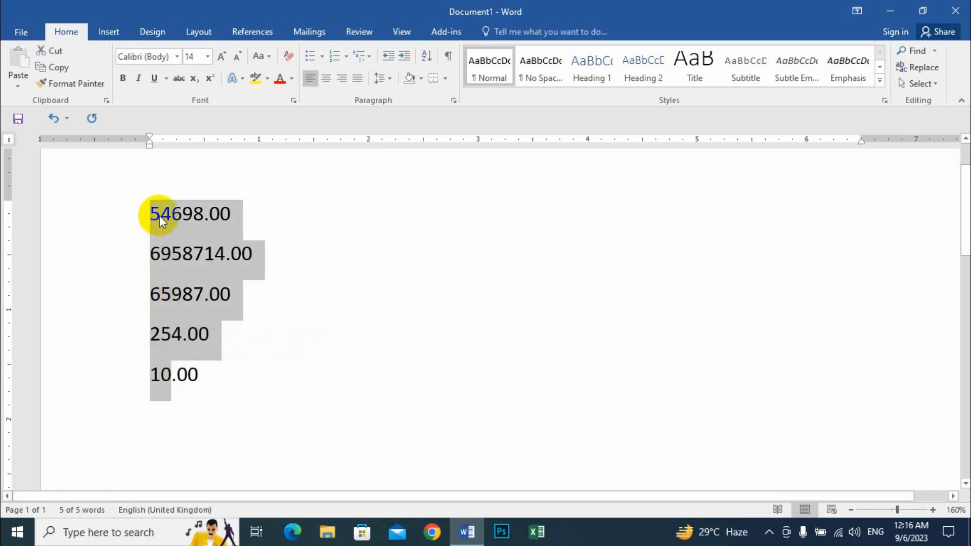
click(228, 213)
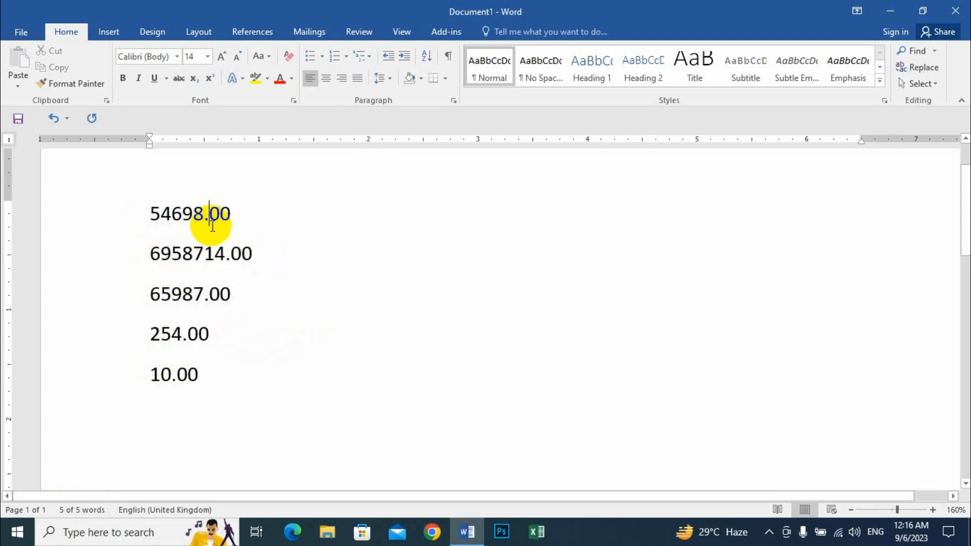
click(253, 256)
click(220, 298)
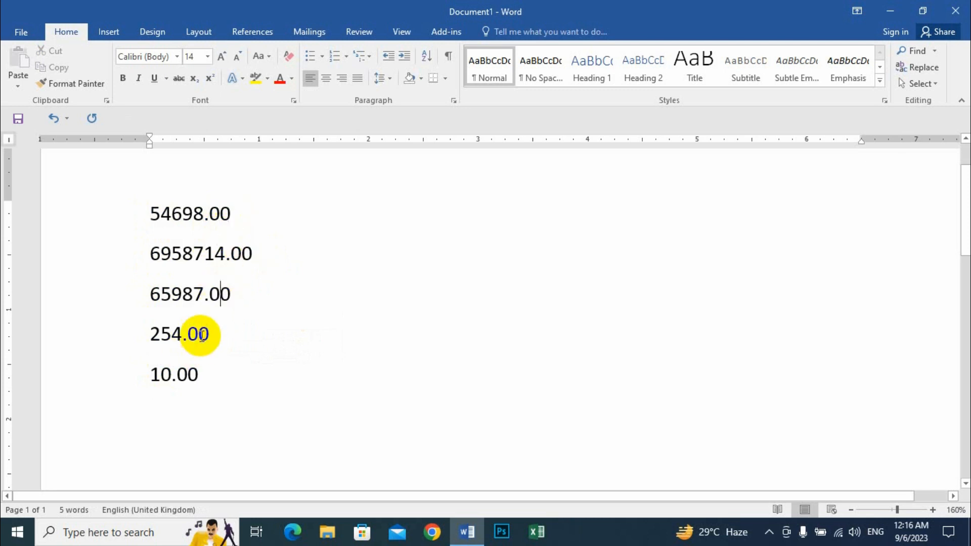
click(196, 334)
click(174, 374)
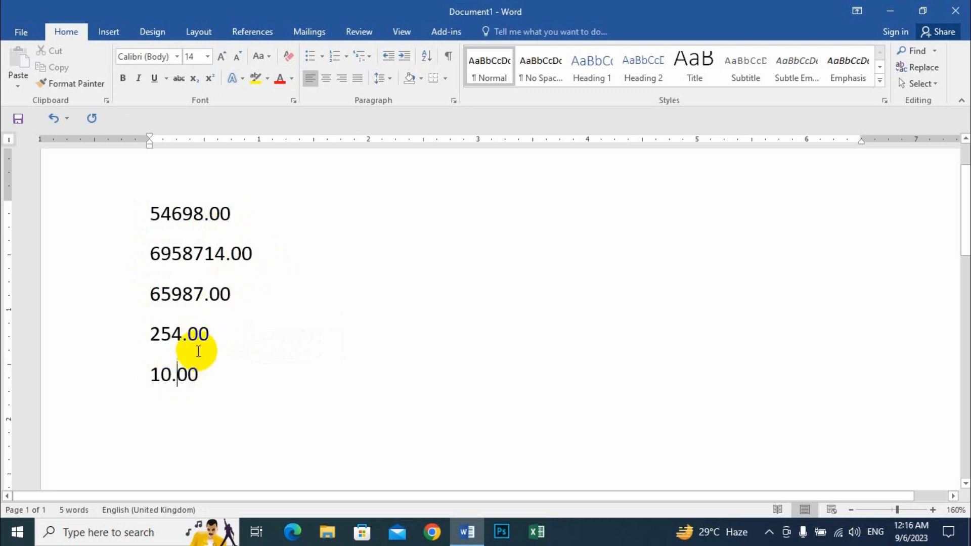
double_click(185, 335)
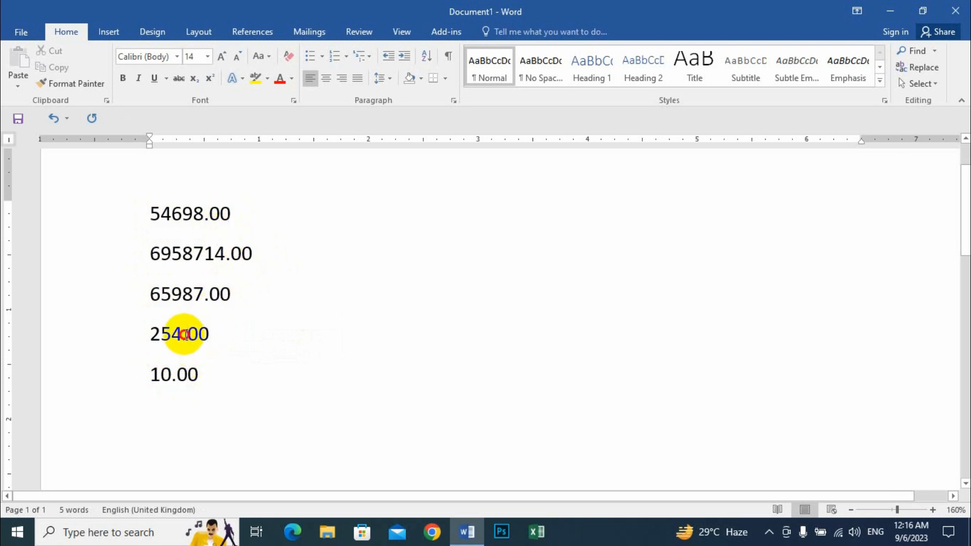
double_click(206, 215)
click(231, 256)
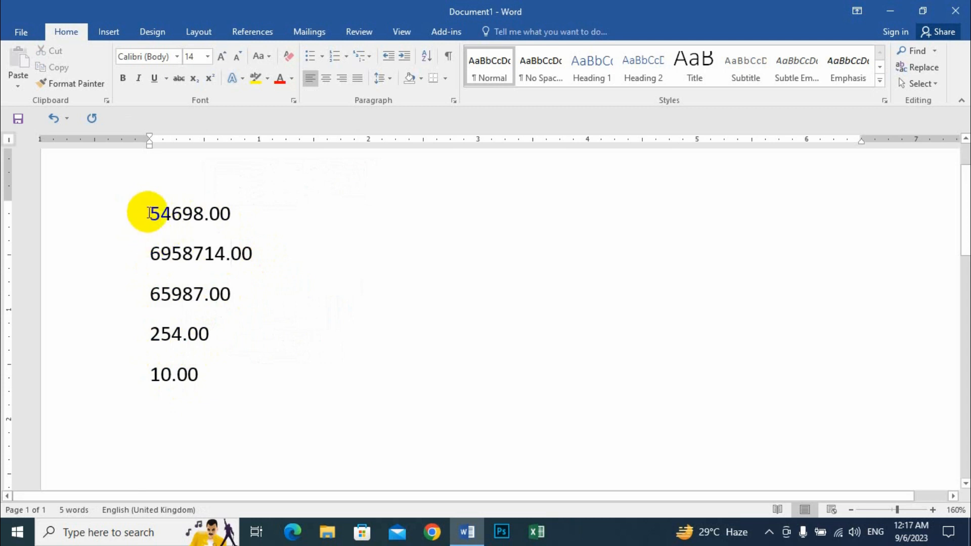
- Add a decimal tab stop at 2 inches to all five number lines
drag(150, 213, 216, 380)
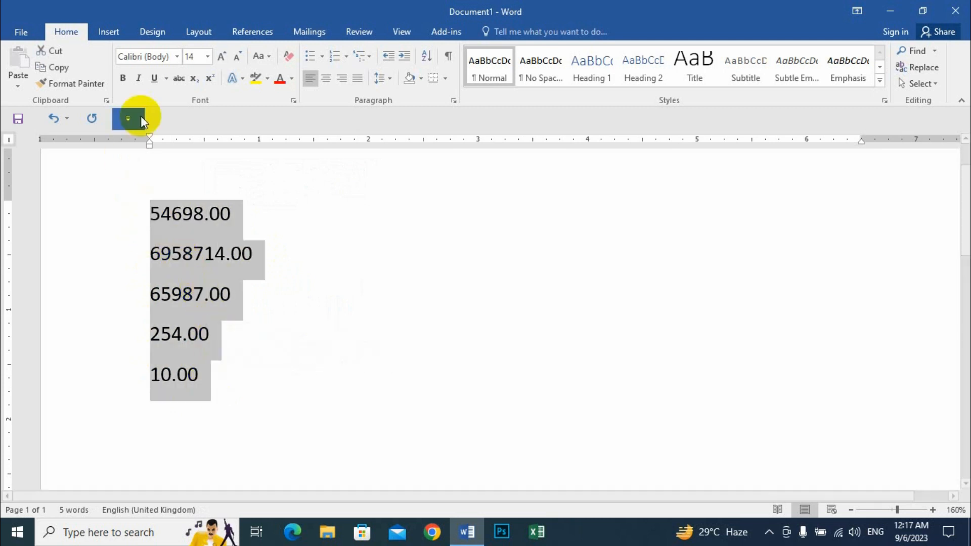
click(10, 138)
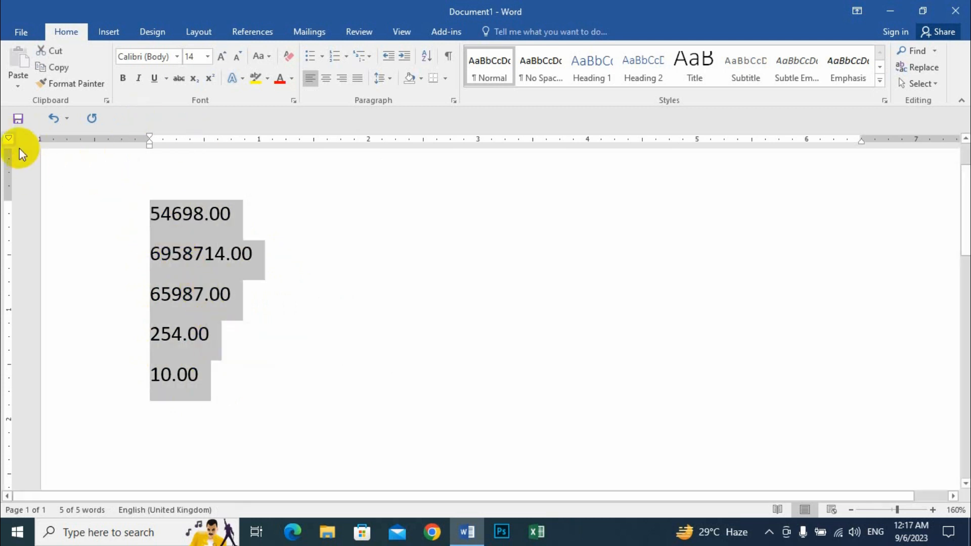
click(10, 138)
click(9, 141)
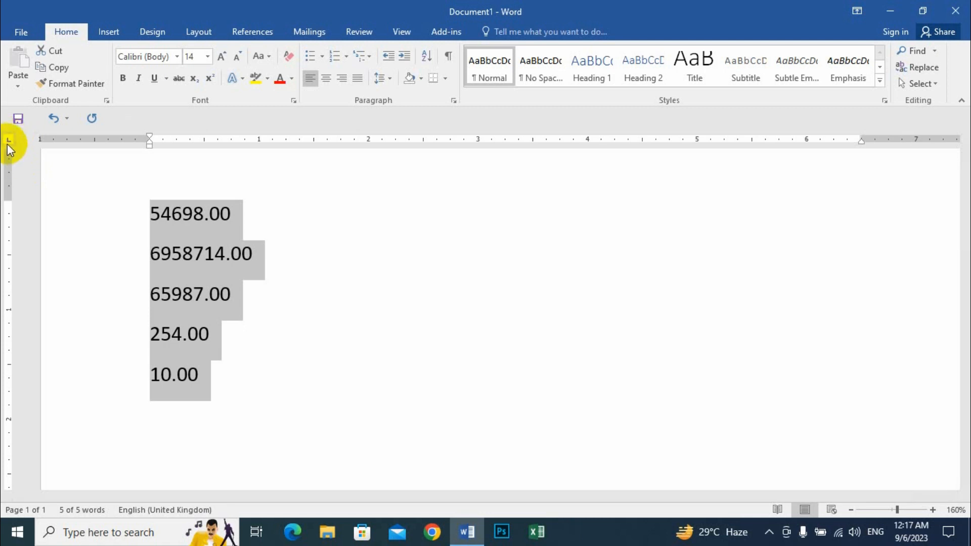
click(8, 144)
click(12, 141)
click(9, 144)
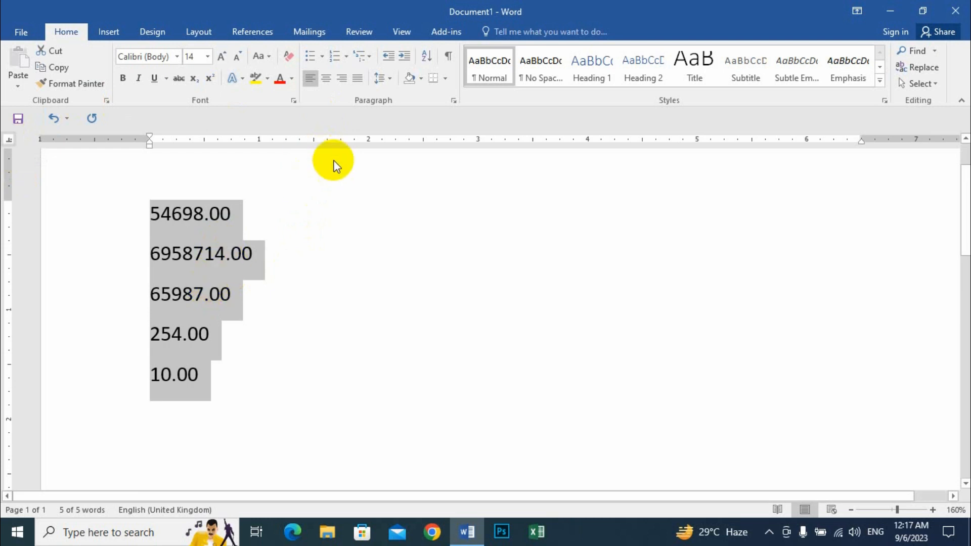
click(368, 142)
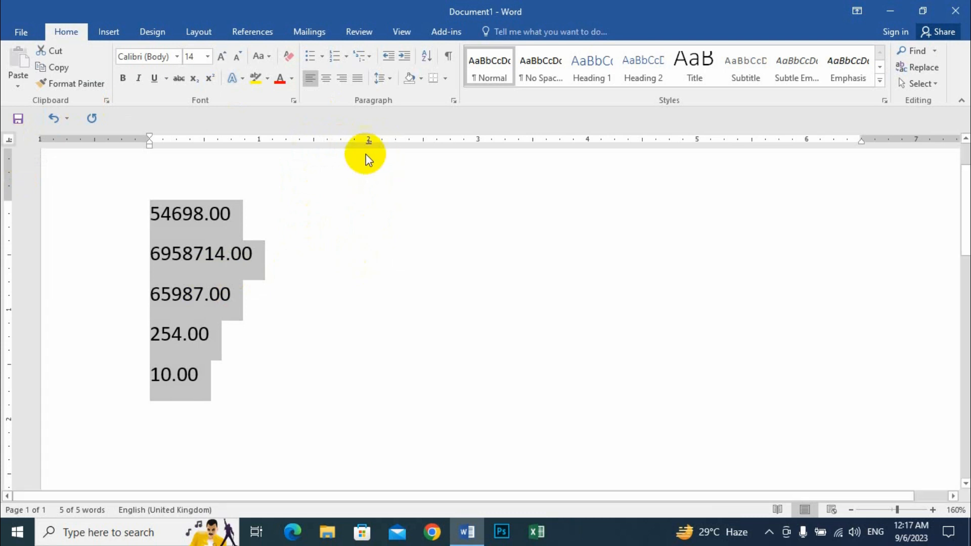
- Align the first number, 54698.00, to the decimal tab stop and check its decimal point against the ruler mark
click(183, 215)
click(151, 221)
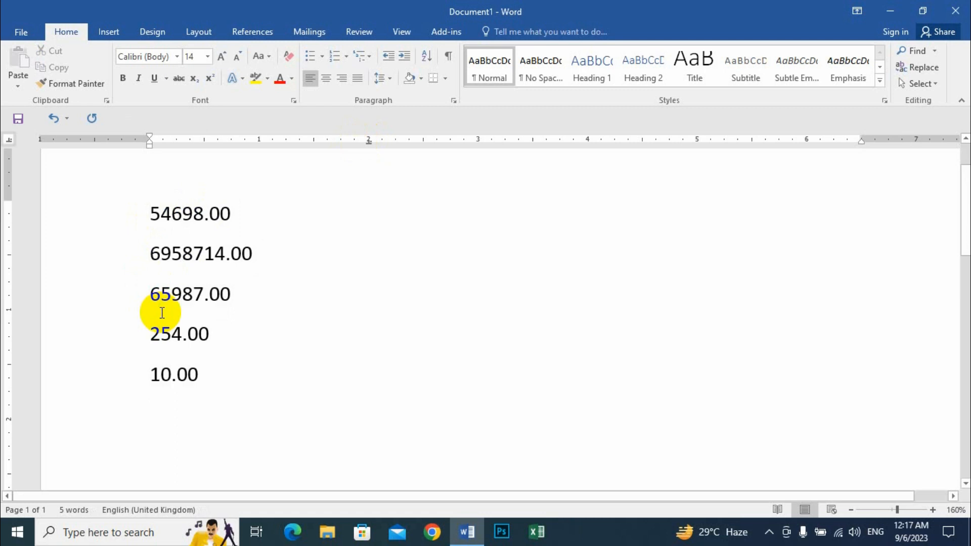
key(Tab)
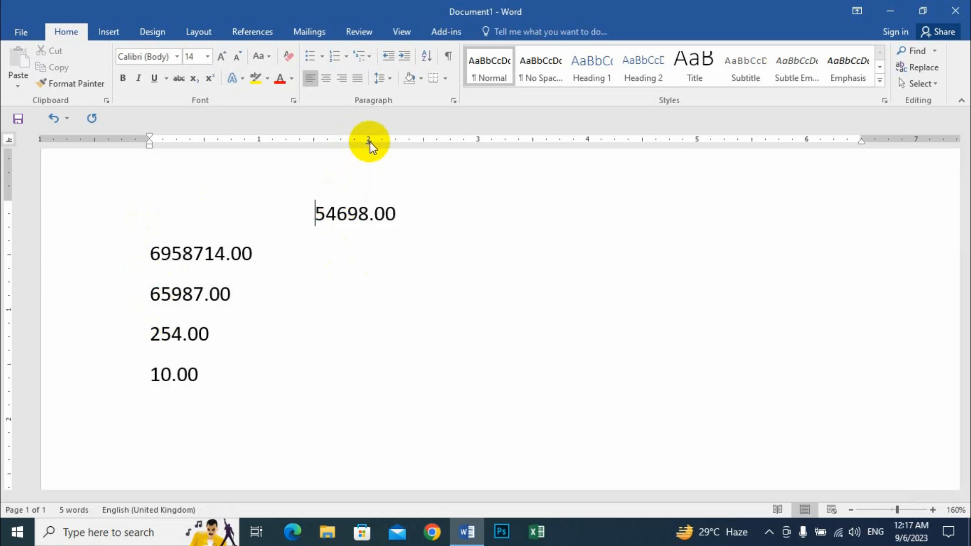
drag(375, 219, 367, 219)
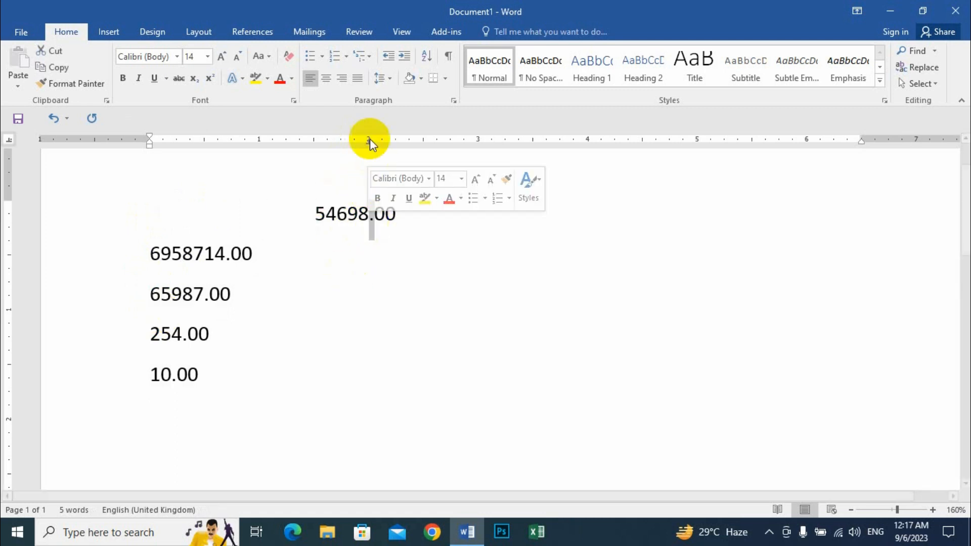
click(386, 213)
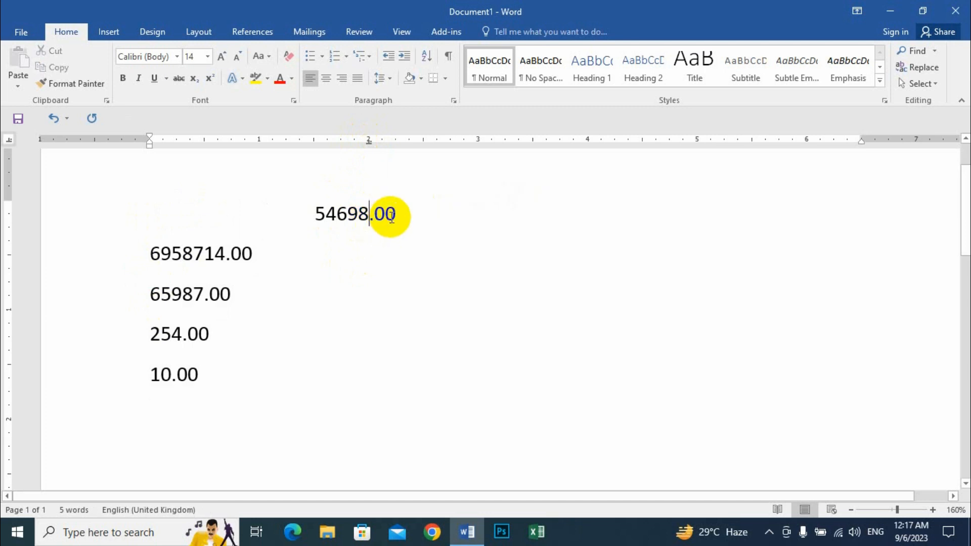
- Align 6958714.00 to the decimal tab stop and compare its decimal point with the number above
click(147, 254)
key(Tab)
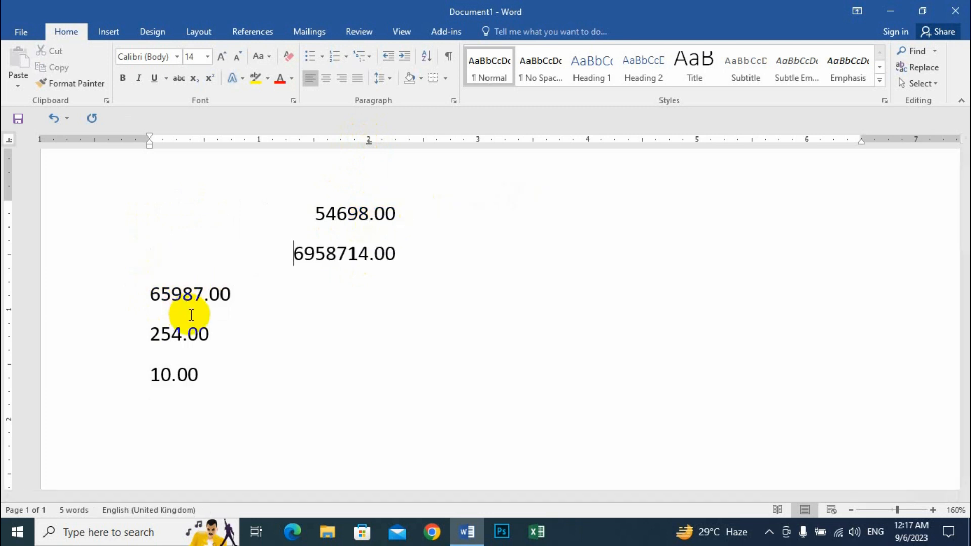
drag(374, 257, 370, 260)
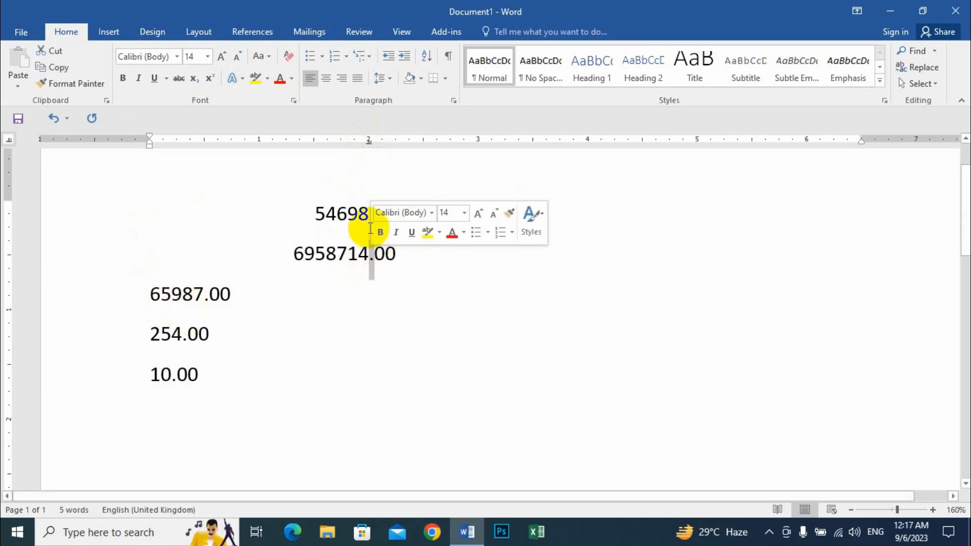
drag(369, 213, 376, 213)
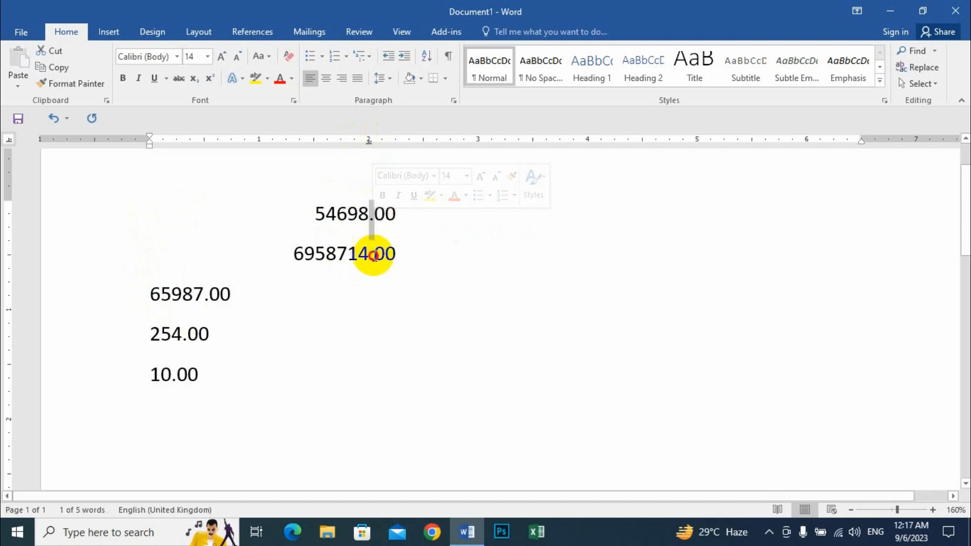
click(374, 255)
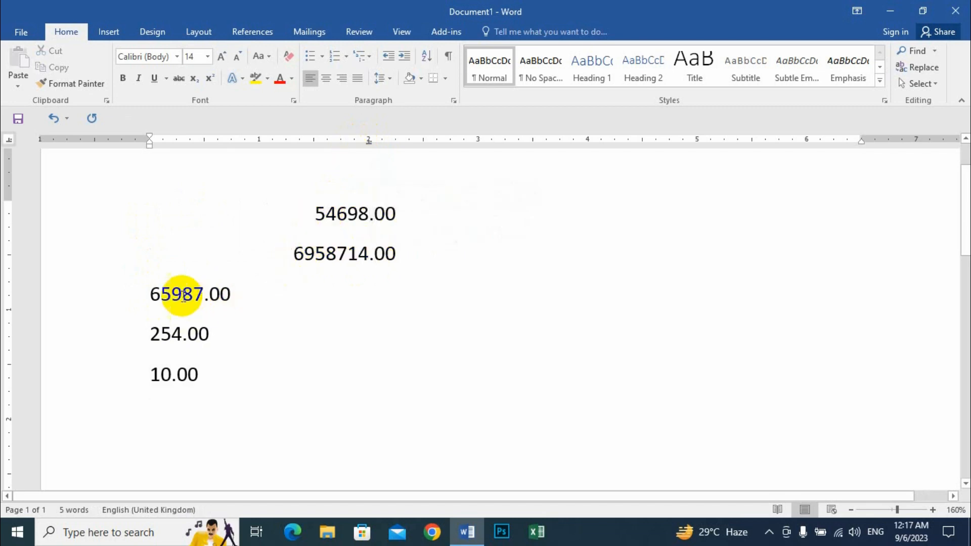
- Align the remaining numbers 65987.00, 254.00 and 10.00 to the decimal tab stop
click(152, 294)
key(Tab)
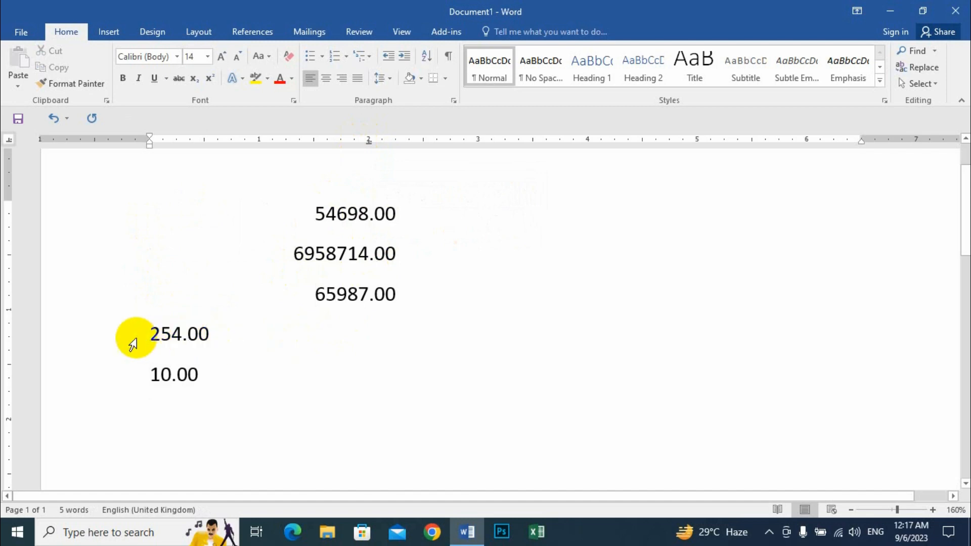
click(150, 334)
key(Tab)
key(Tab)
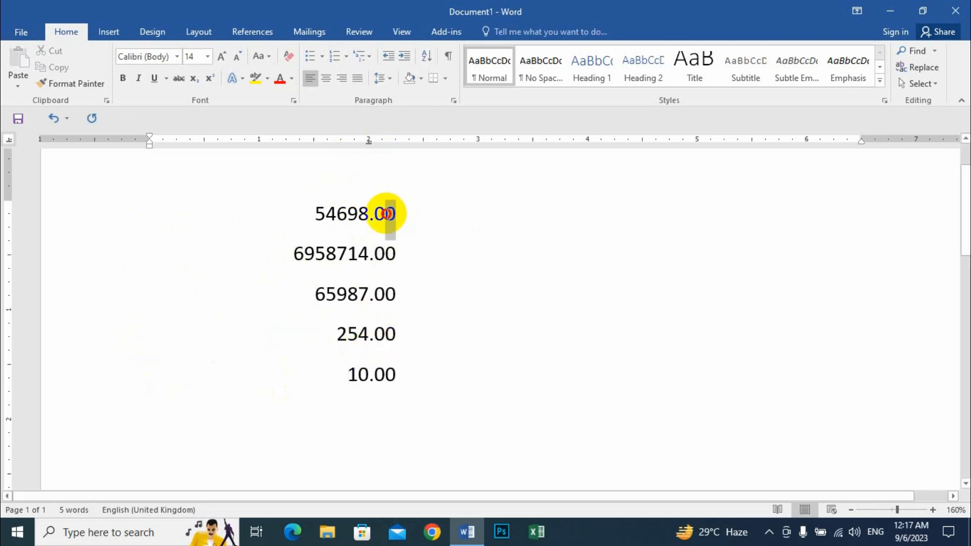
- Compare the decimal points and the digits around them across the five aligned numbers
click(394, 332)
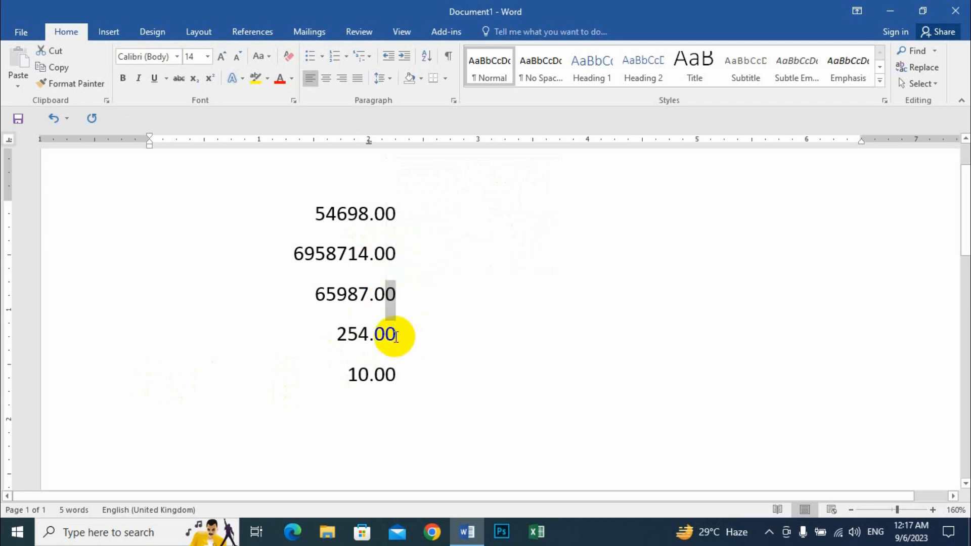
click(360, 335)
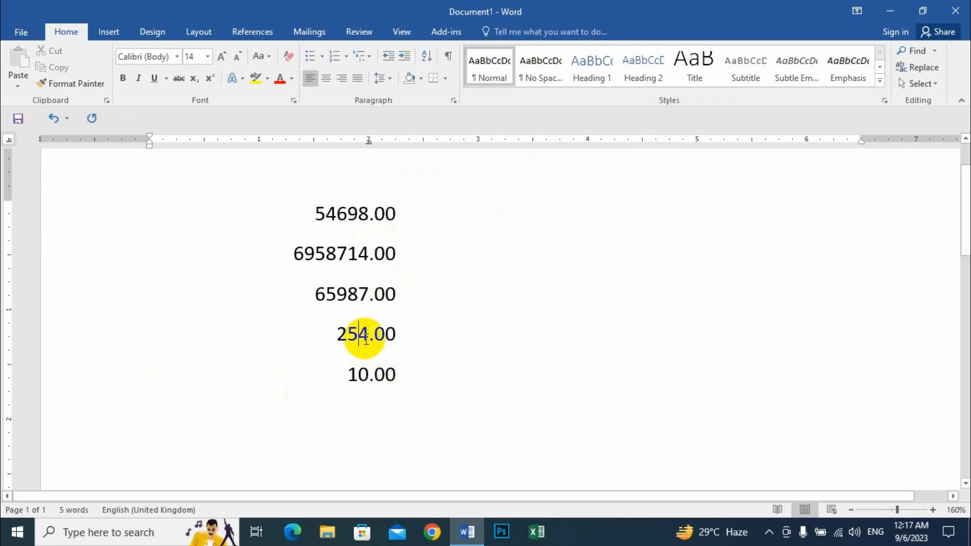
double_click(371, 337)
double_click(371, 302)
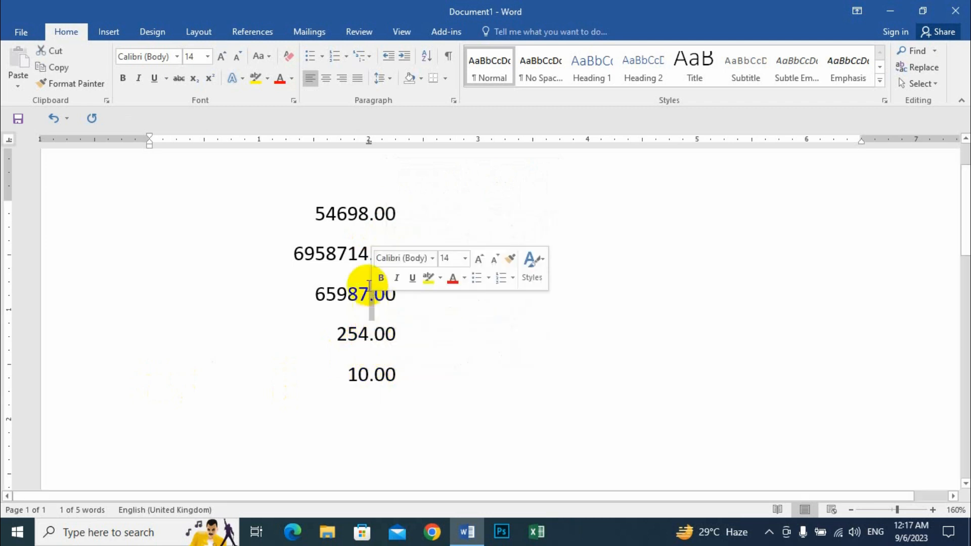
click(376, 228)
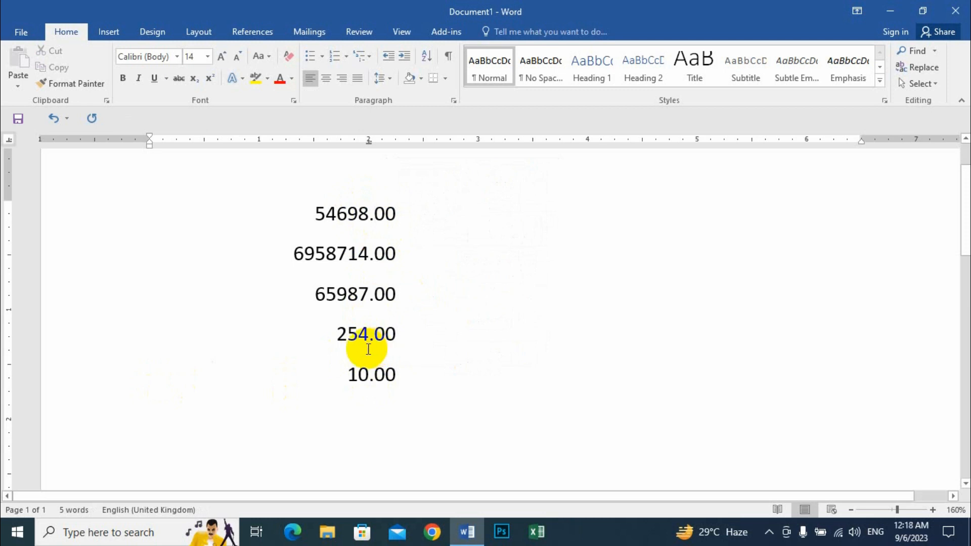
- Shorten the second number to 69514.00 by removing two digits before its decimal point, and check its decimal alignment
click(315, 251)
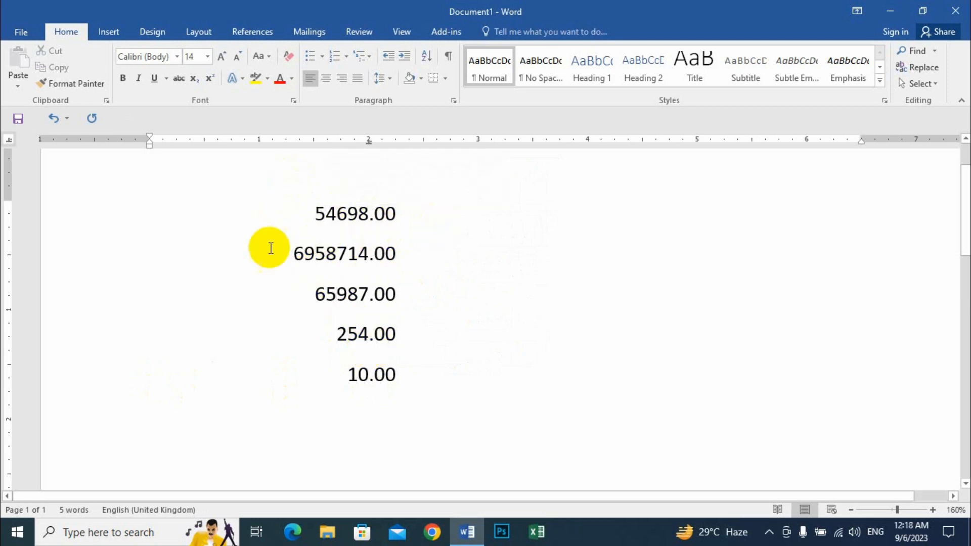
click(347, 253)
key(BackSpace)
key(BackSpace)
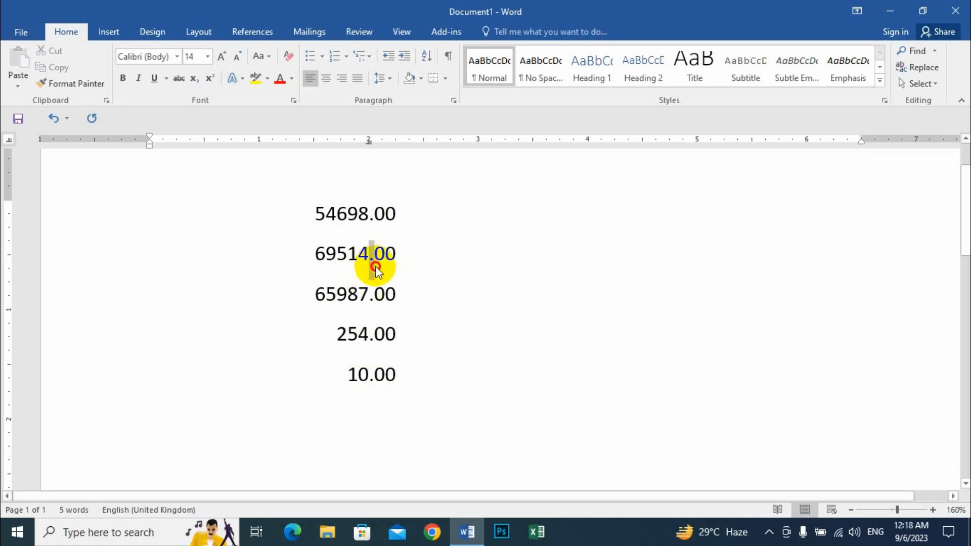
- Shorten the third number to 687. by removing two digits before the decimal point and both decimal digits
click(351, 295)
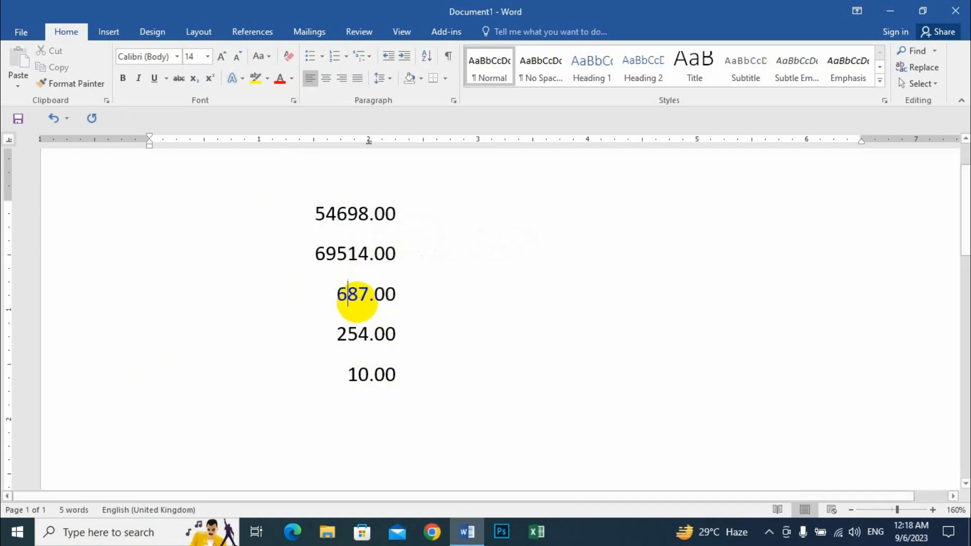
drag(371, 299, 377, 302)
click(389, 302)
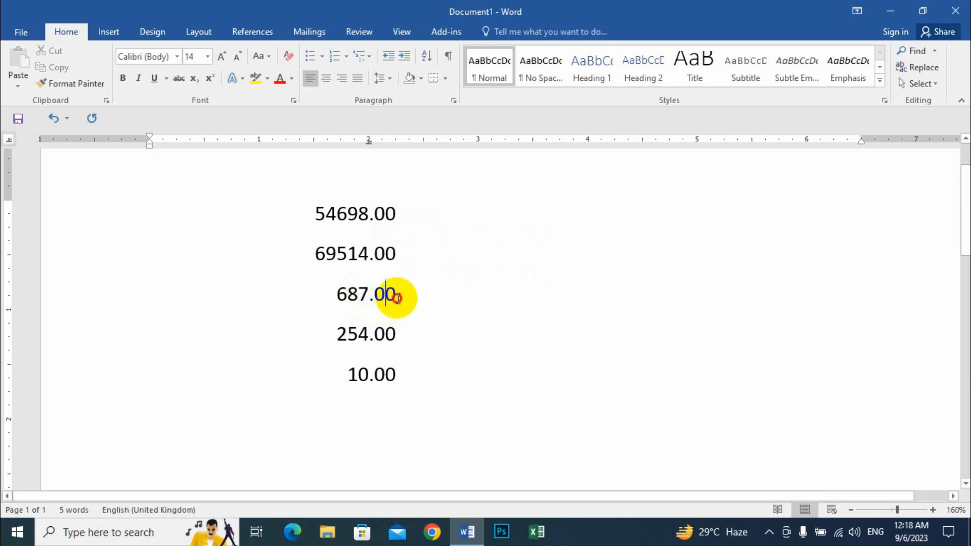
key(BackSpace)
key(BackSpace)
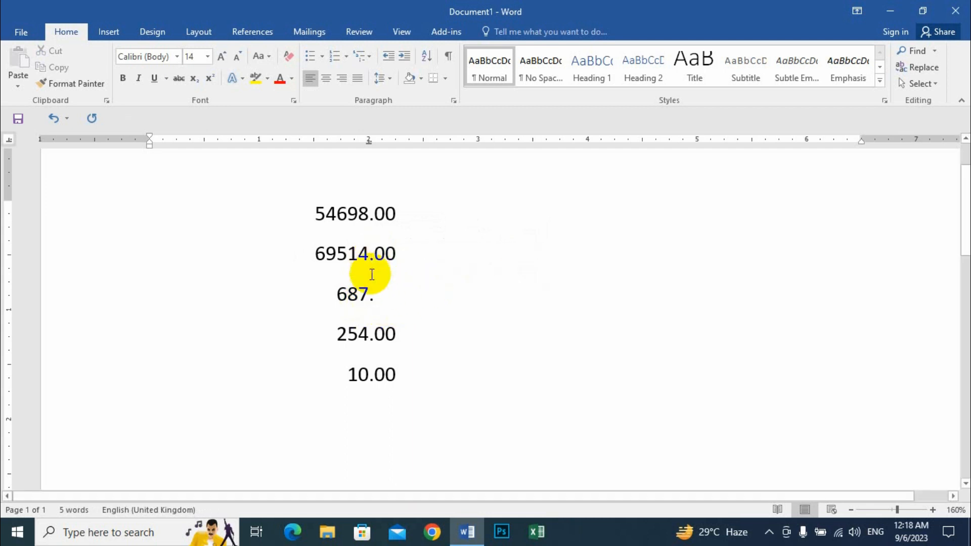